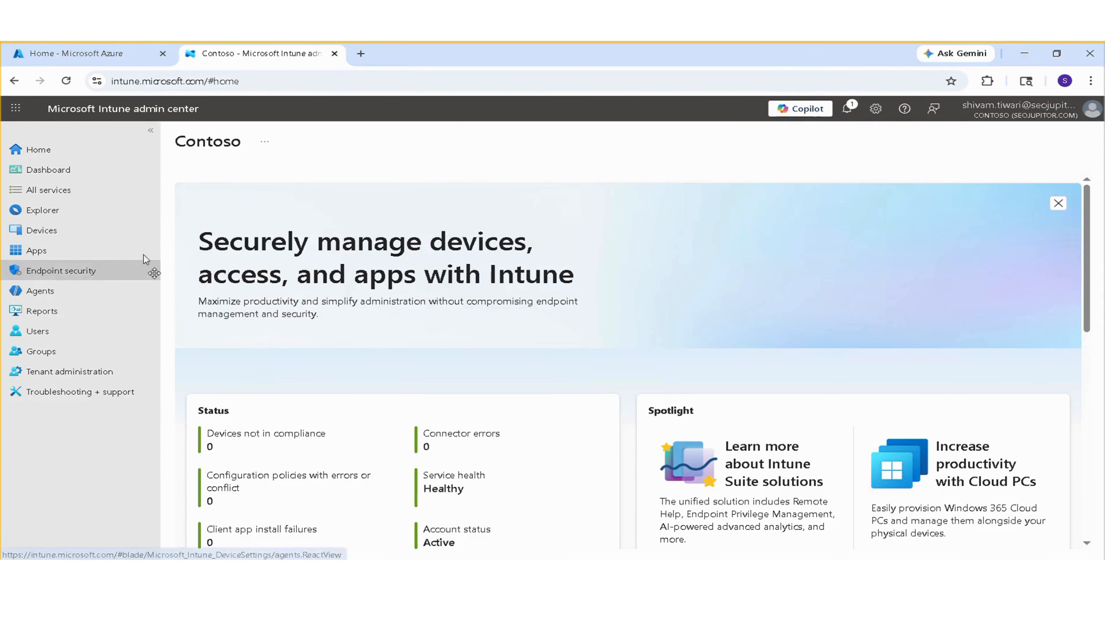
Open the Devices overview and look through its platform, onboarding, management and update sections
left_click(65, 238)
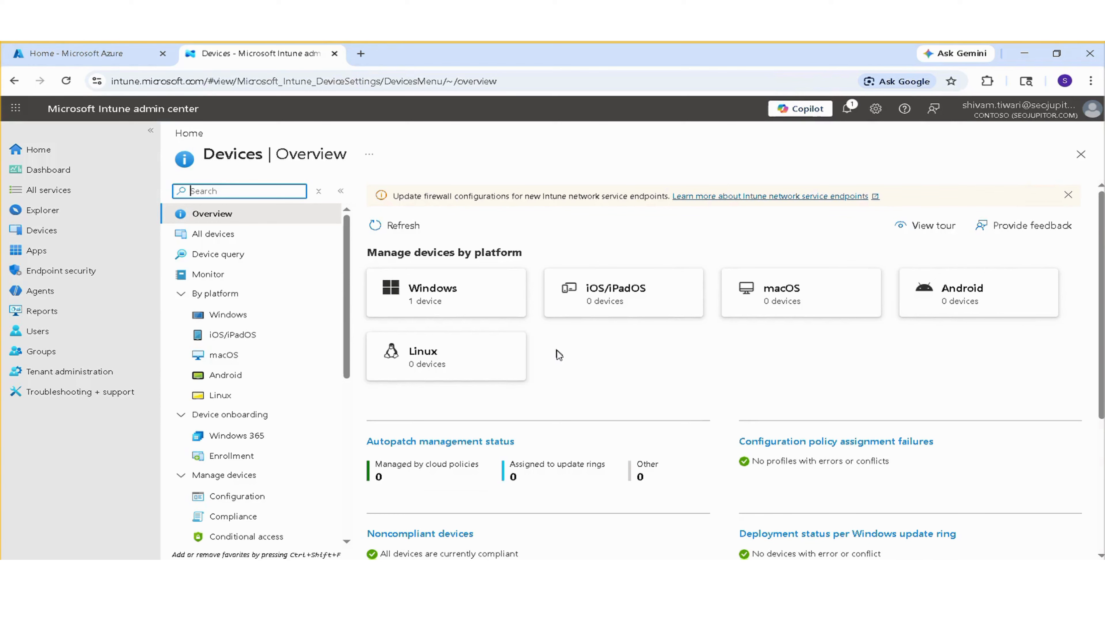
scroll(558, 353, "down", 1)
scroll(559, 353, "up", 1)
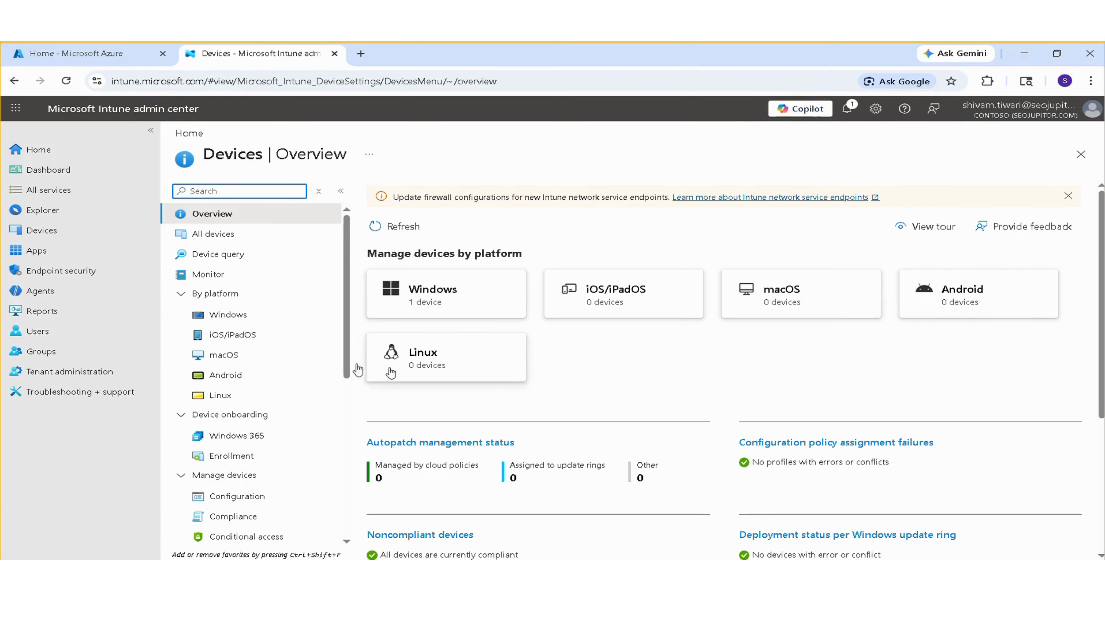
scroll(313, 361, "down", 2)
scroll(314, 365, "down", 3)
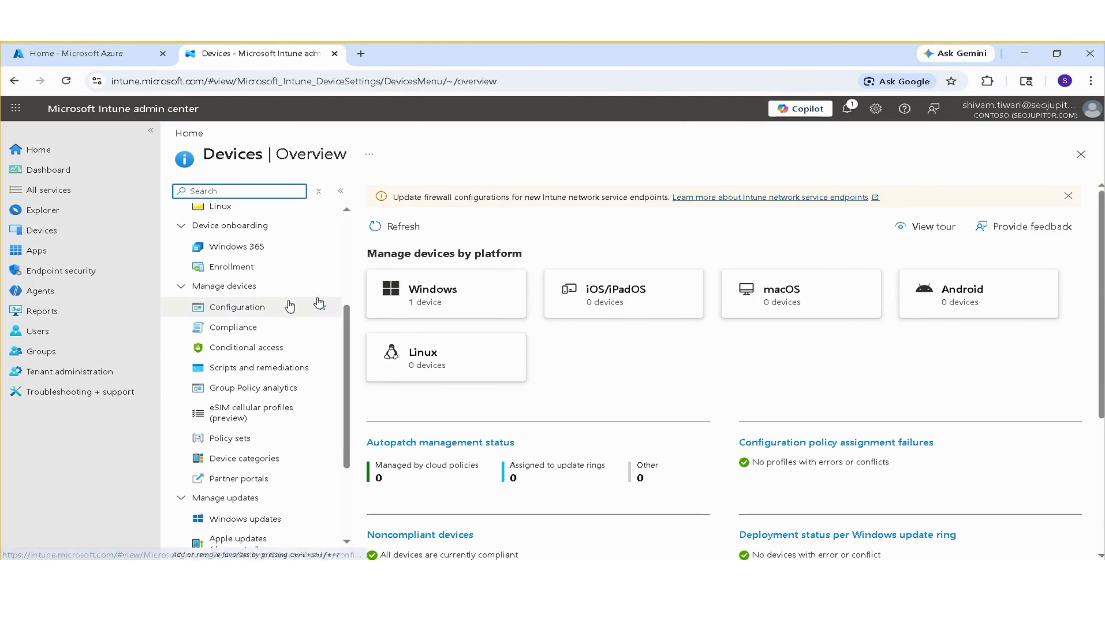
scroll(287, 306, "up", 2)
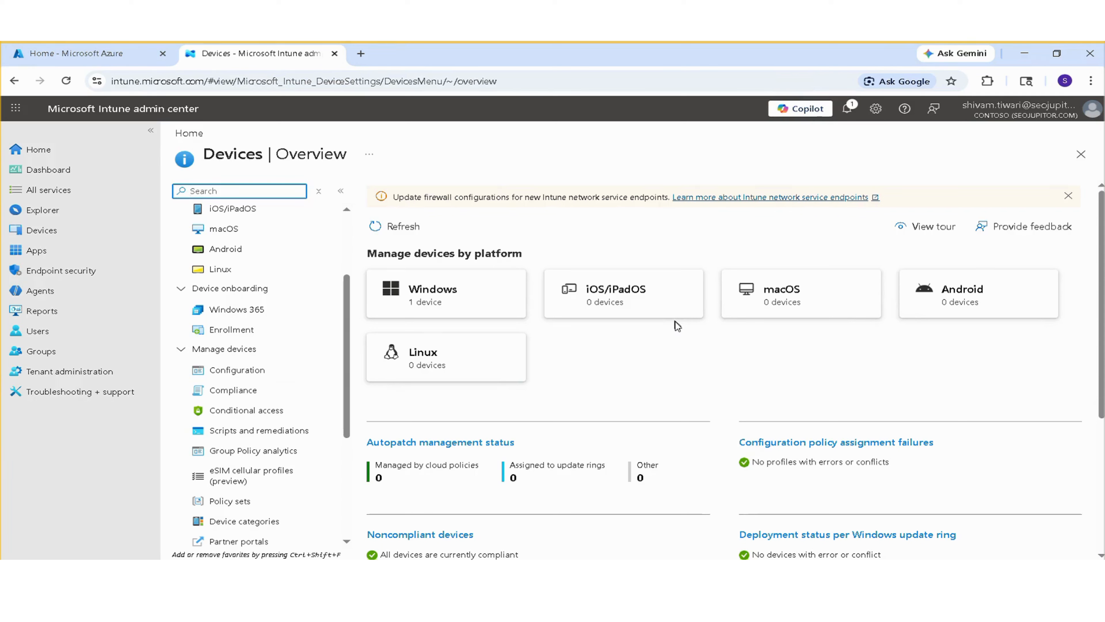
scroll(279, 253, "up", 3)
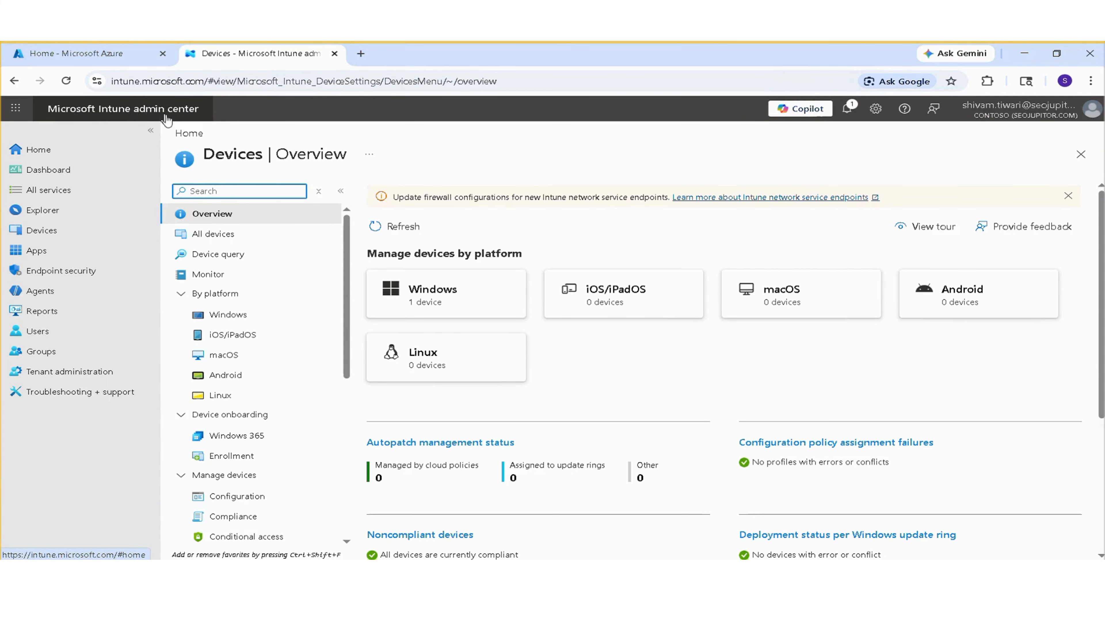
Open the configuration policies for Windows devices
left_click(56, 237)
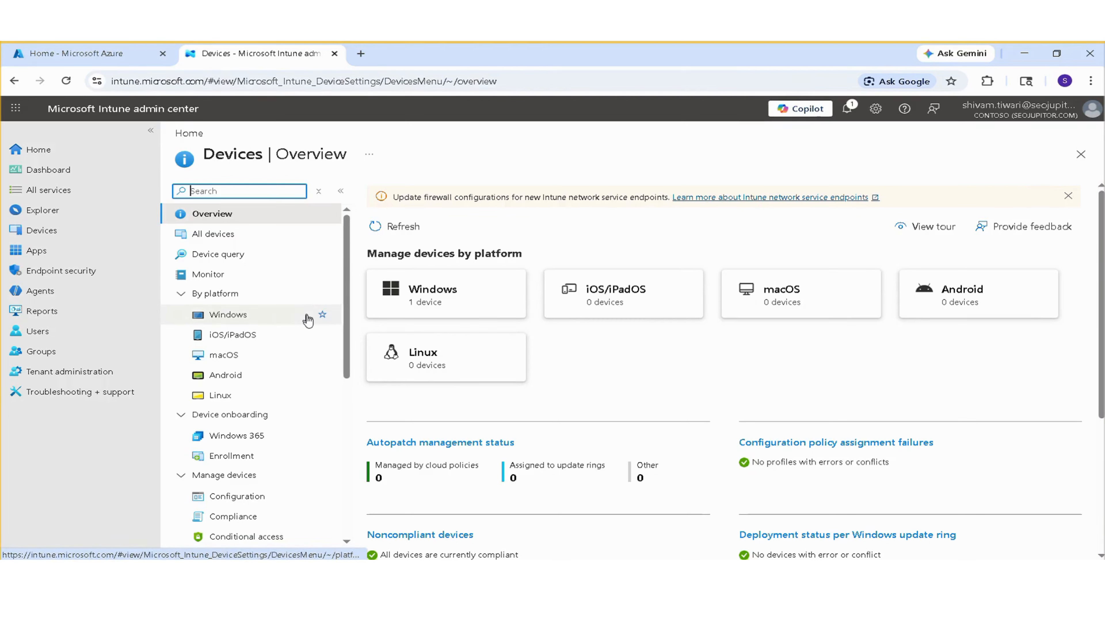
left_click(307, 315)
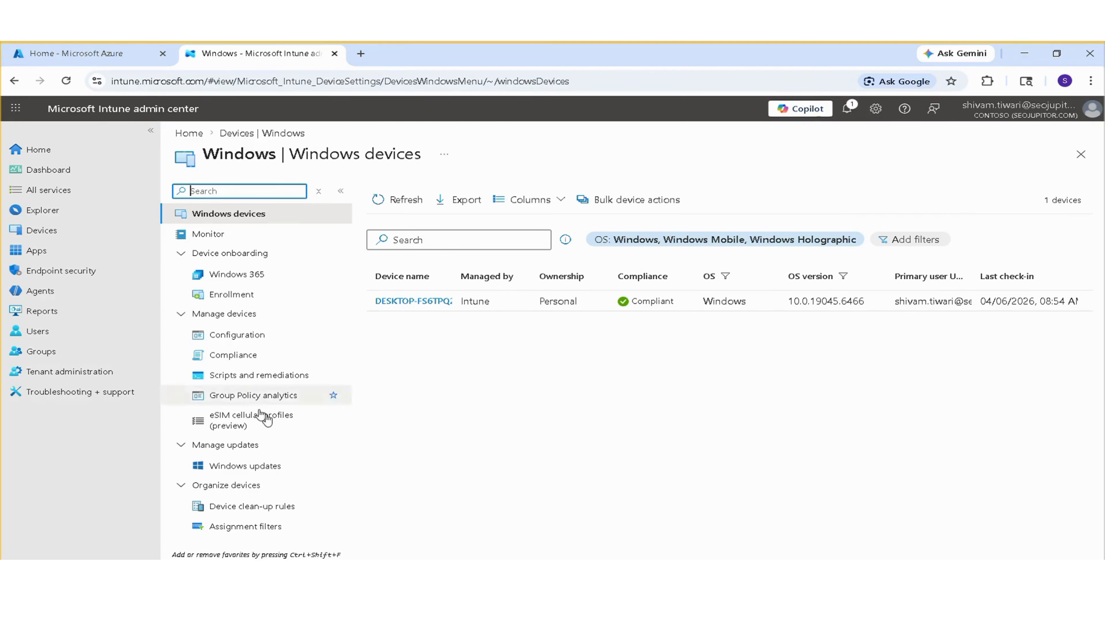
left_click(238, 345)
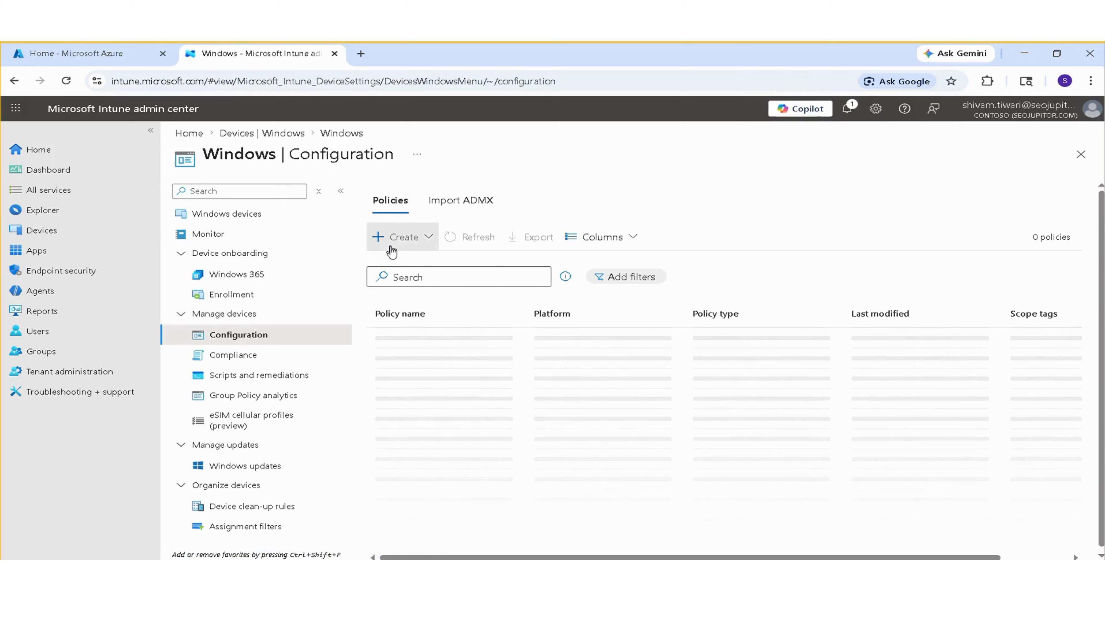
Start a new configuration policy for the Windows 10 and later platform and show the available profile types
left_click(390, 247)
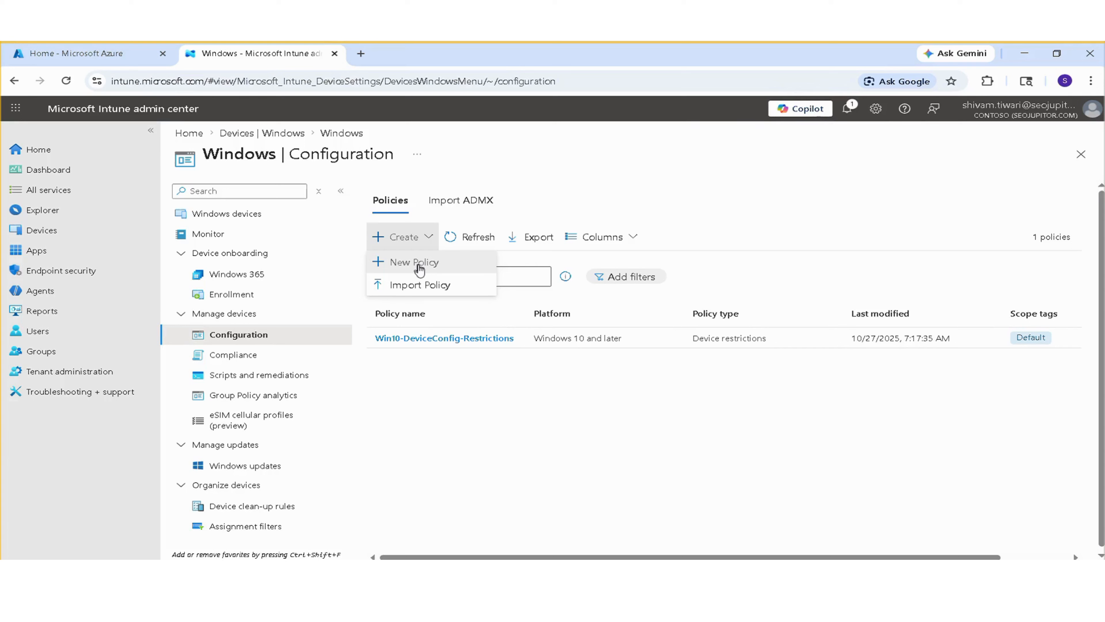
left_click(418, 266)
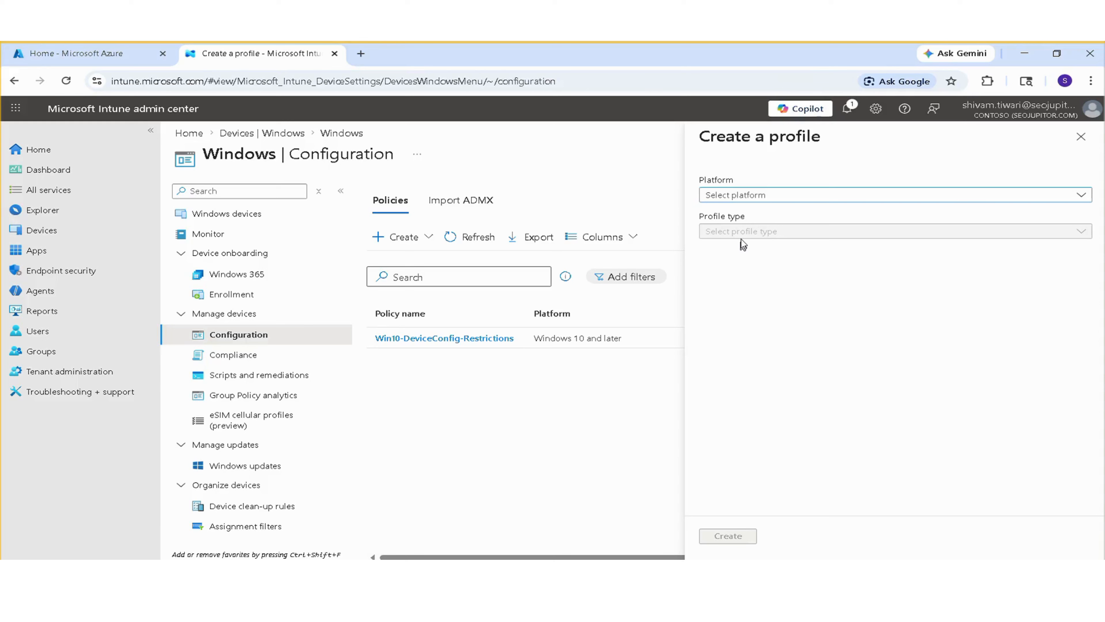
left_click(754, 204)
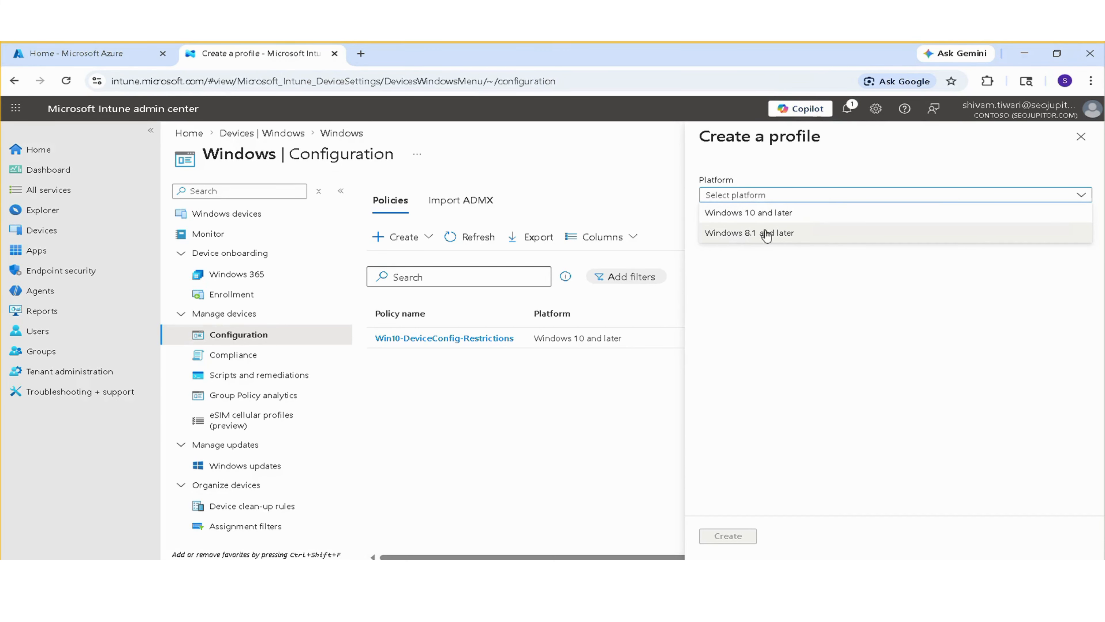
left_click(765, 214)
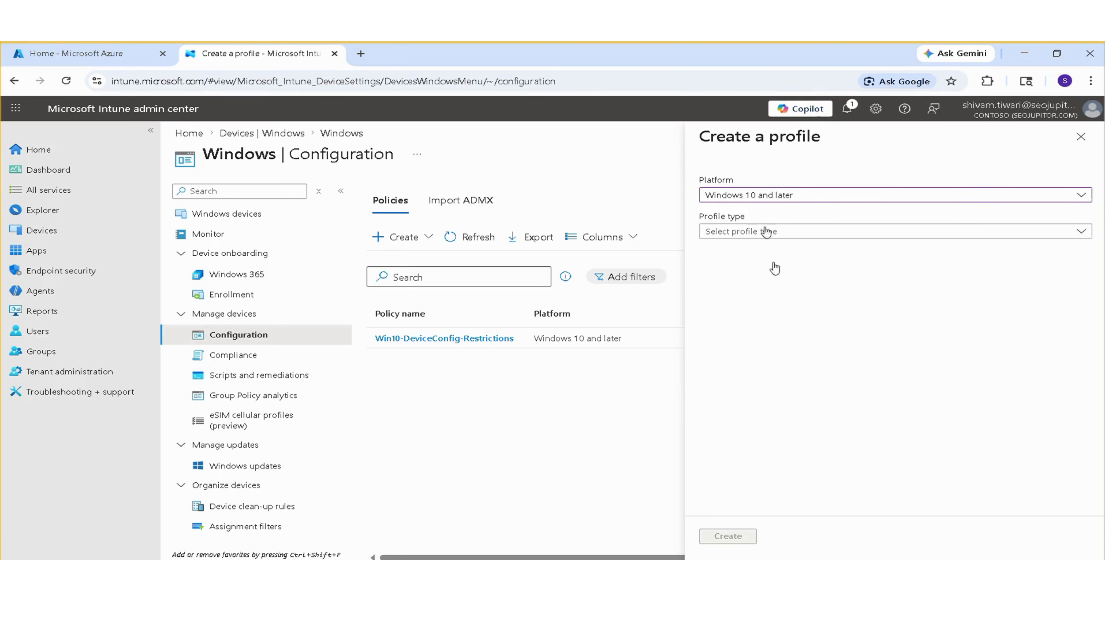
left_click(778, 238)
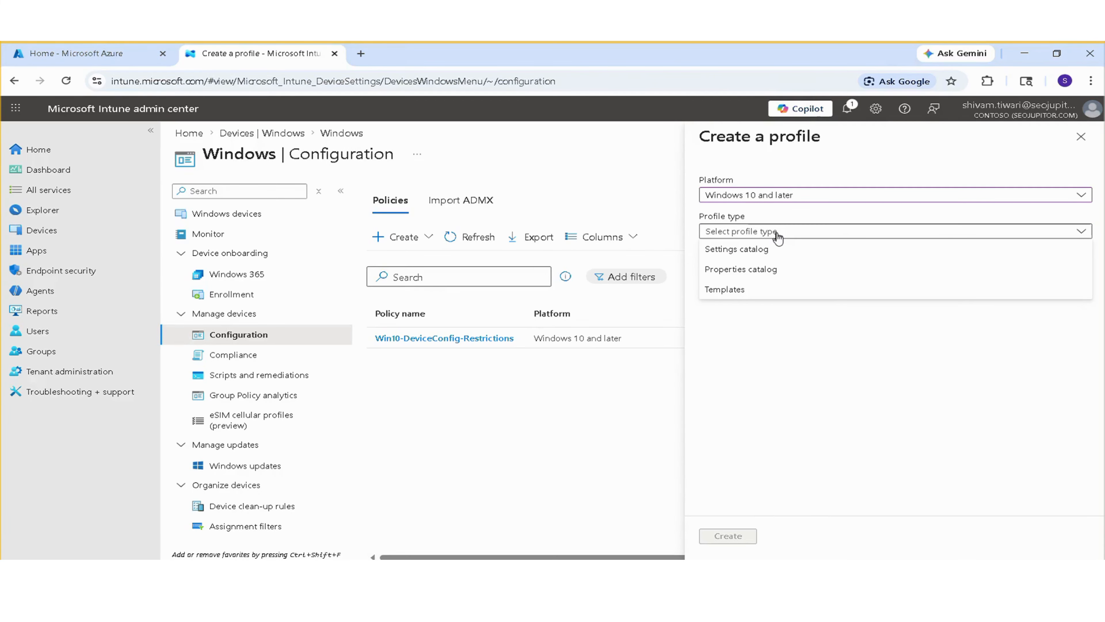
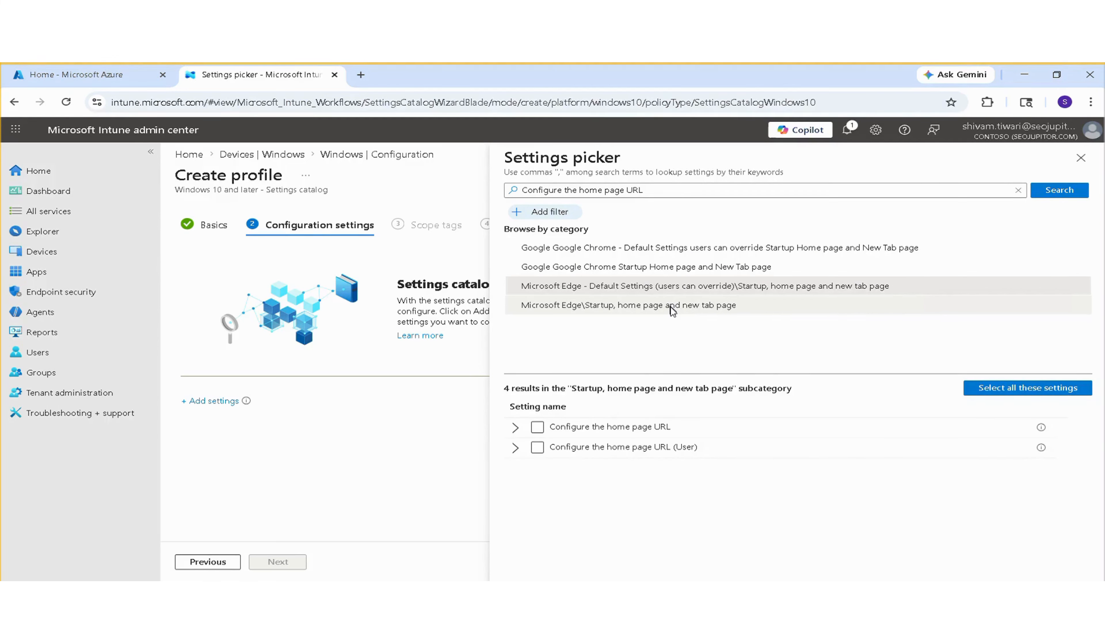
Add the device and user Configure the home page URL settings from Microsoft Edge's Startup, home page and new tab page category
left_click(671, 307)
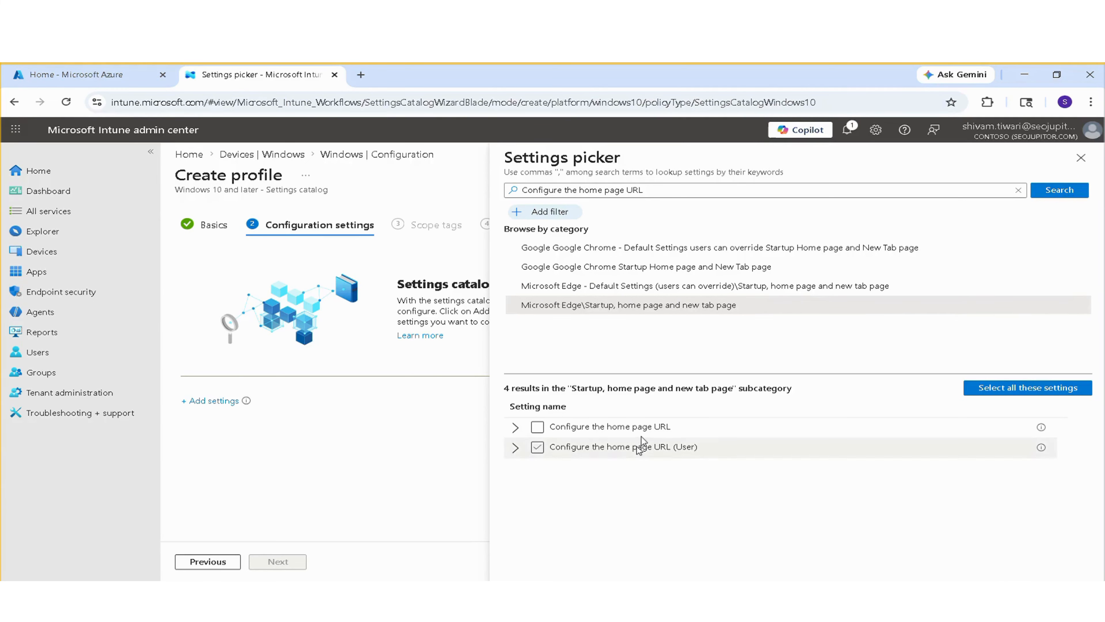
left_click(518, 429)
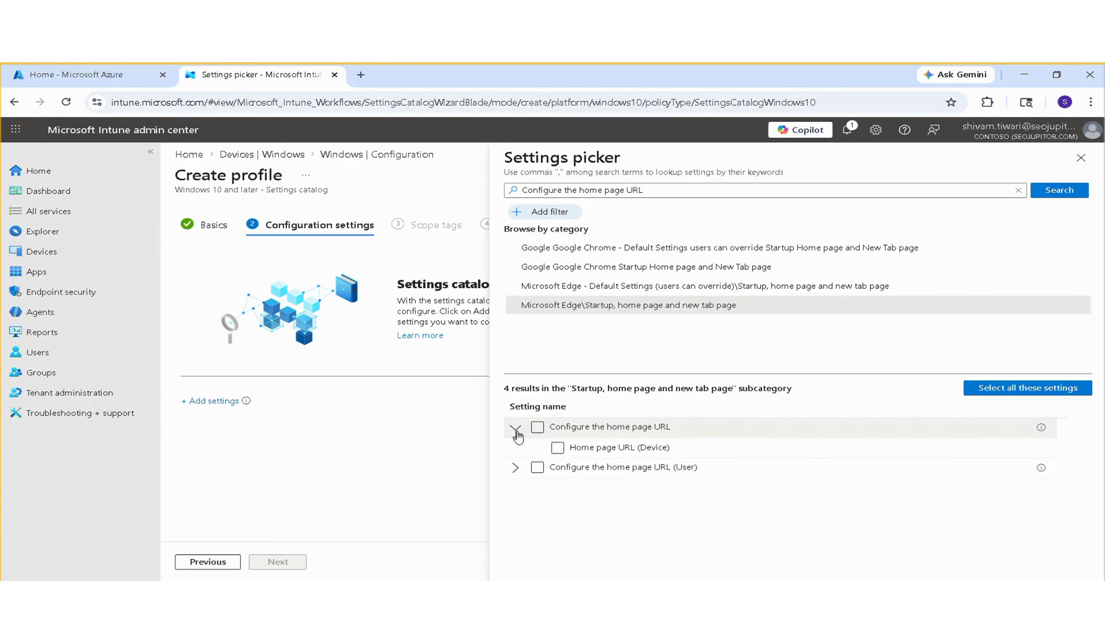
left_click(518, 469)
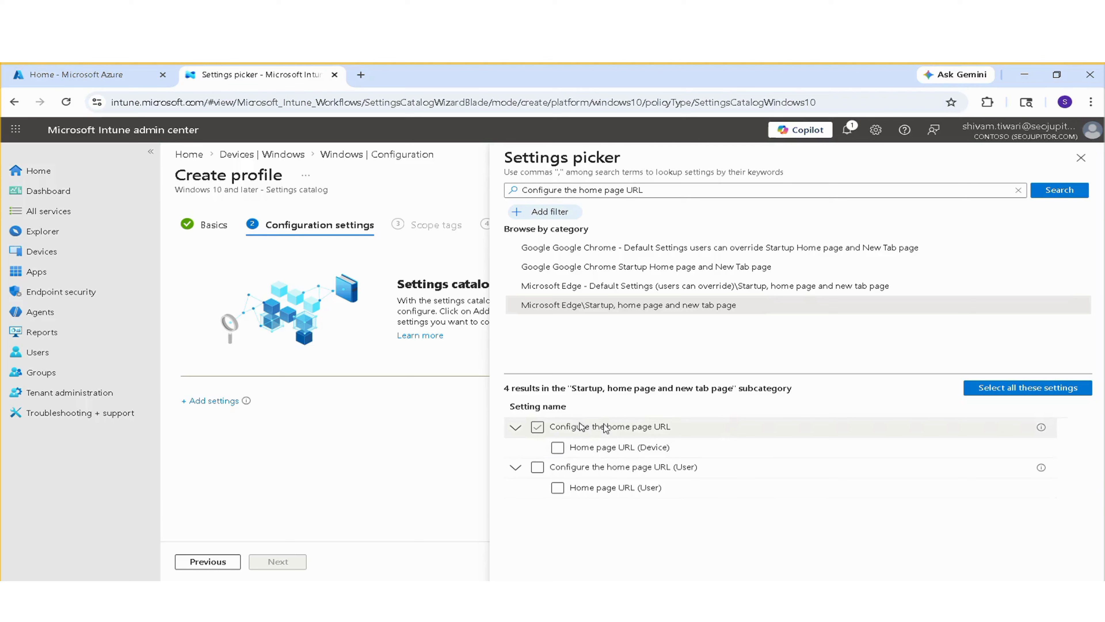
left_click(584, 475)
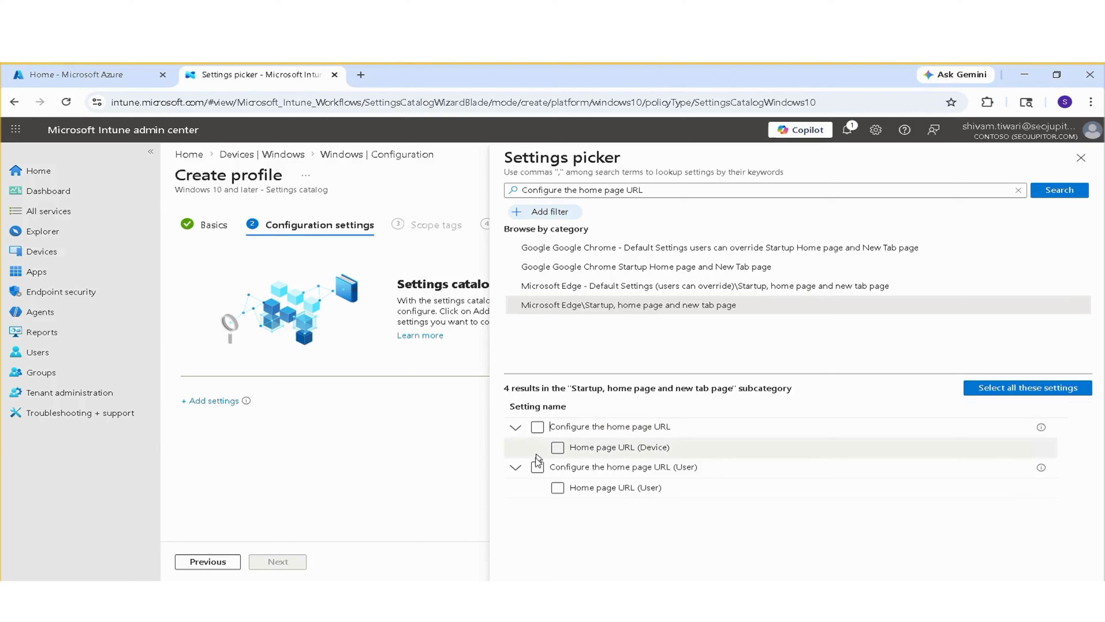
left_click(537, 426)
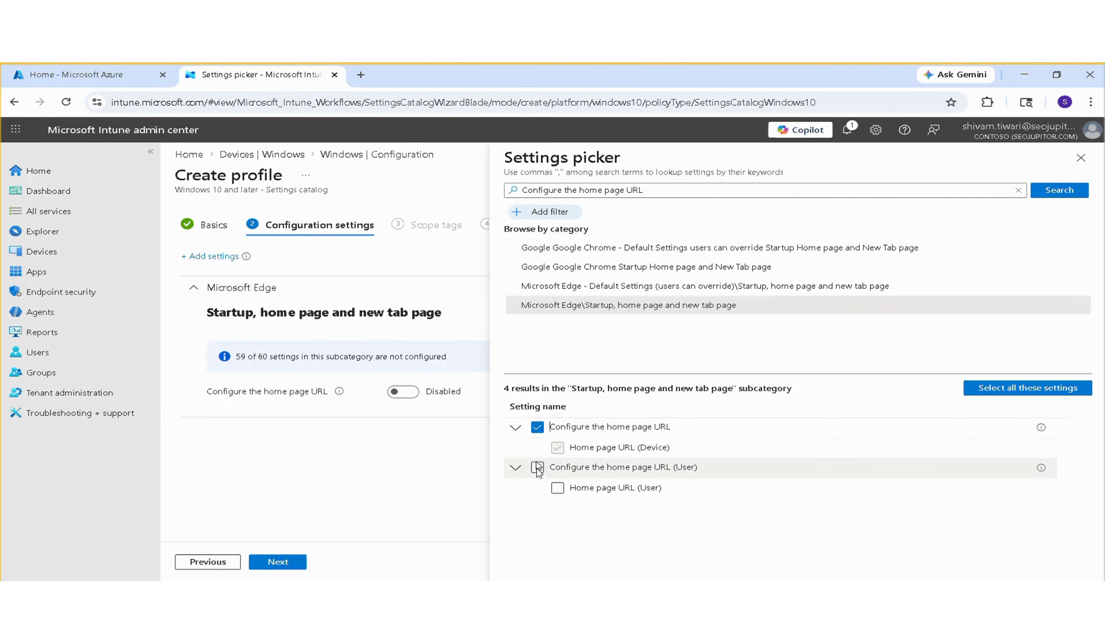
left_click(537, 467)
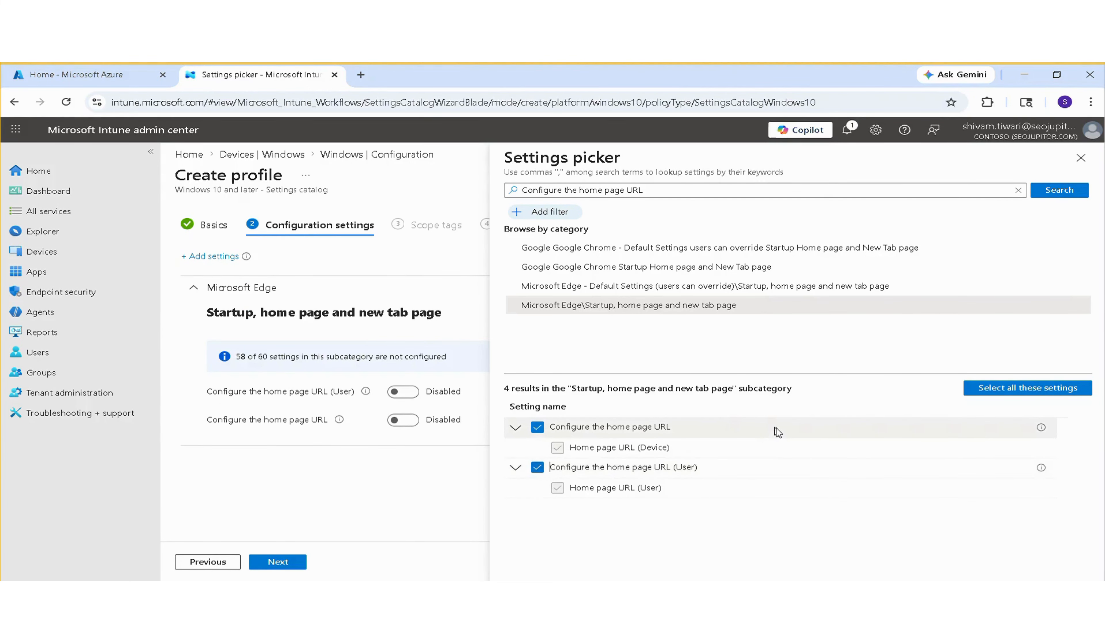
left_click(1081, 159)
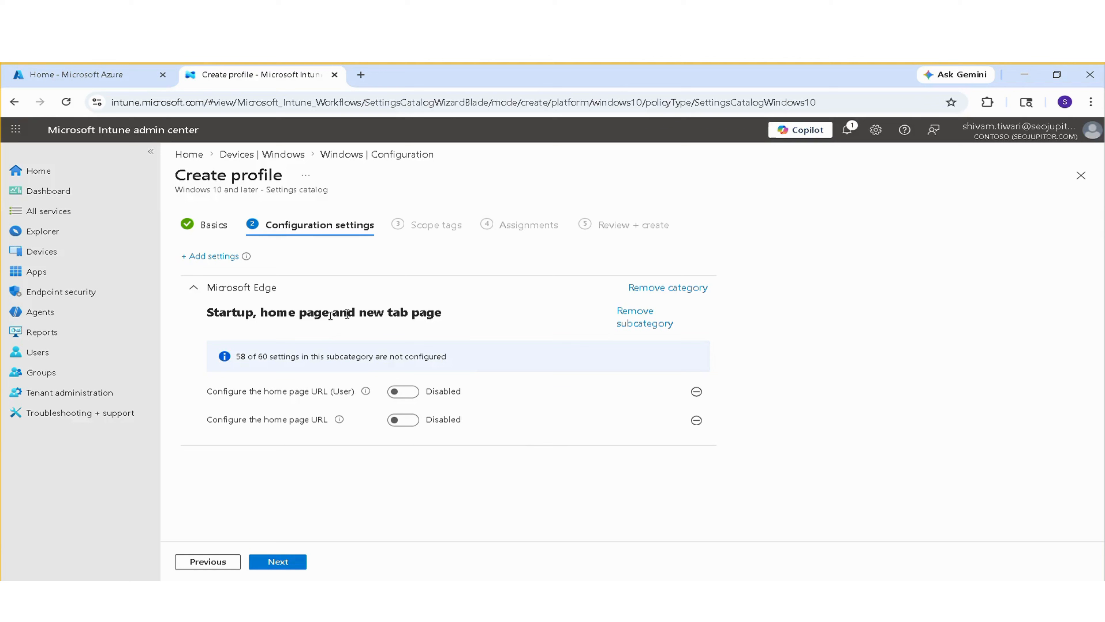
left_click(403, 391)
left_click(402, 454)
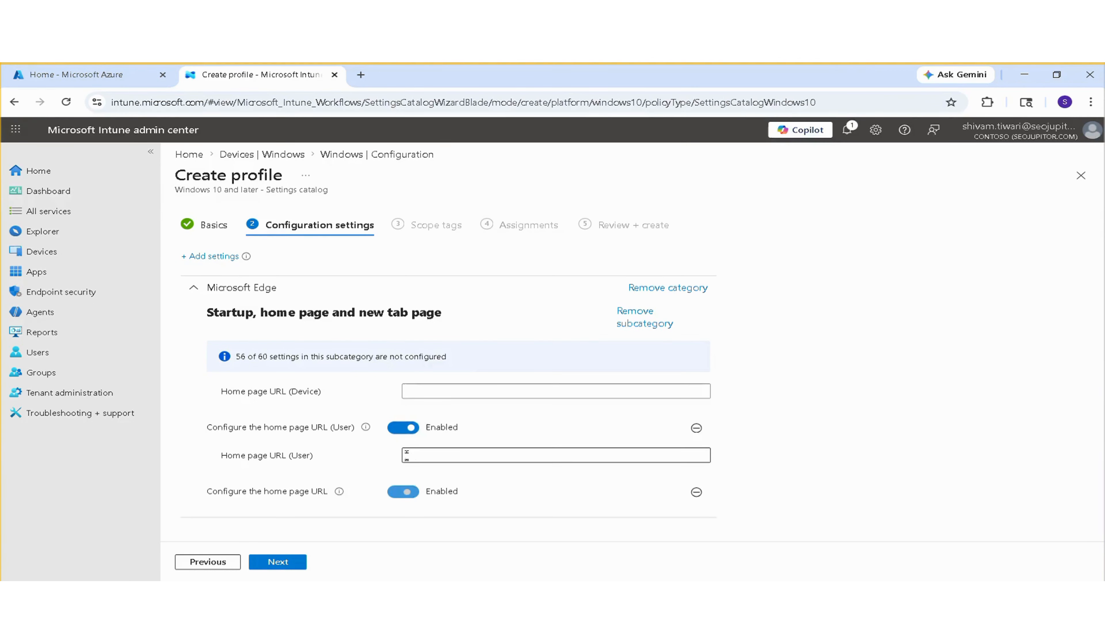
left_click(432, 392)
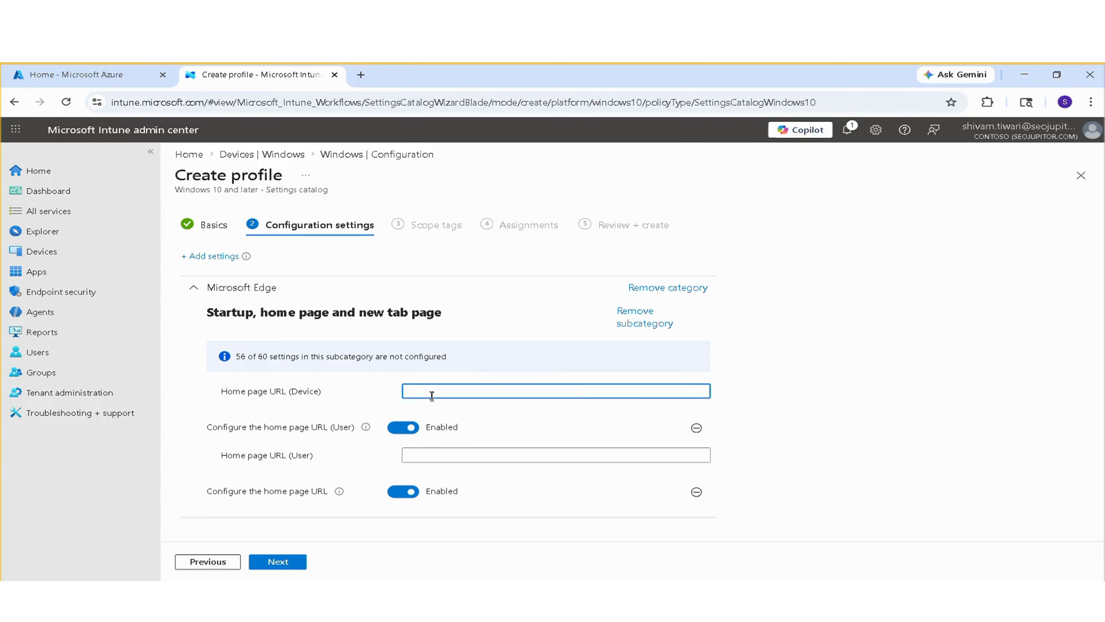
type("http://cloudknowledge.in")
Copy the device home page URL into the user home page URL setting
left_click(454, 454)
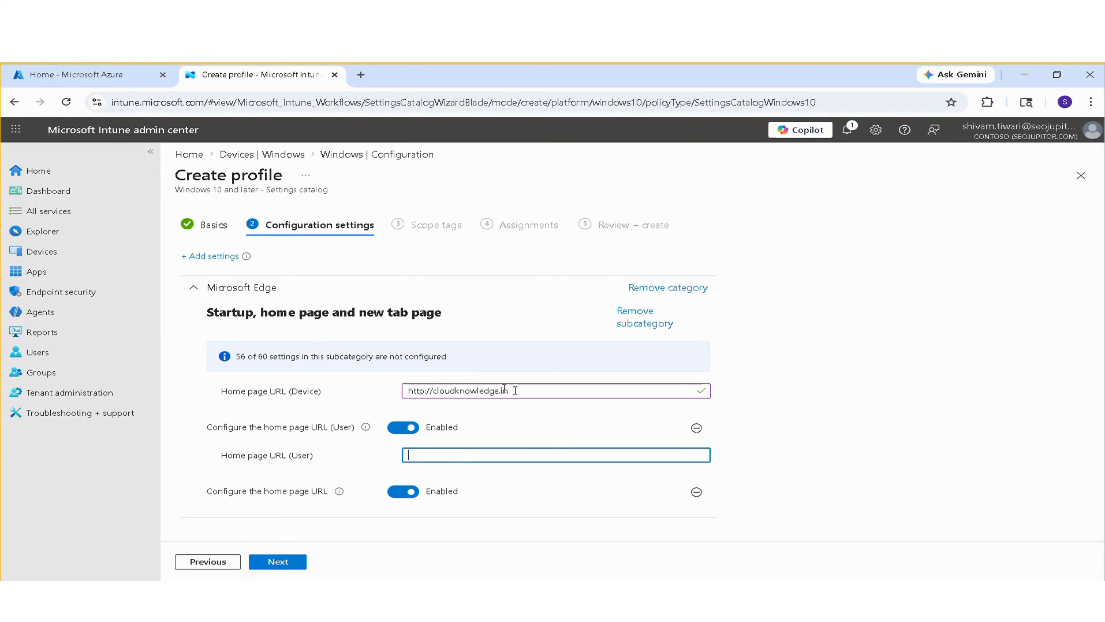
left_click_drag(515, 390, 412, 390)
key("ctrl+c")
left_click(447, 453)
key("ctrl+v")
left_click(424, 455)
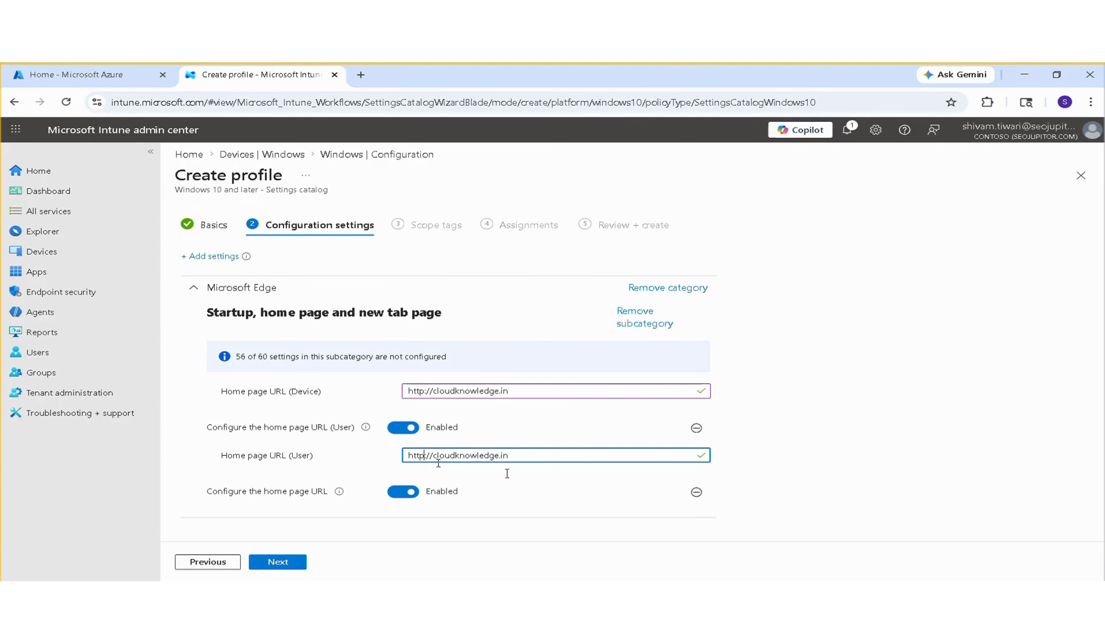
type("s")
left_click(425, 390)
type("s")
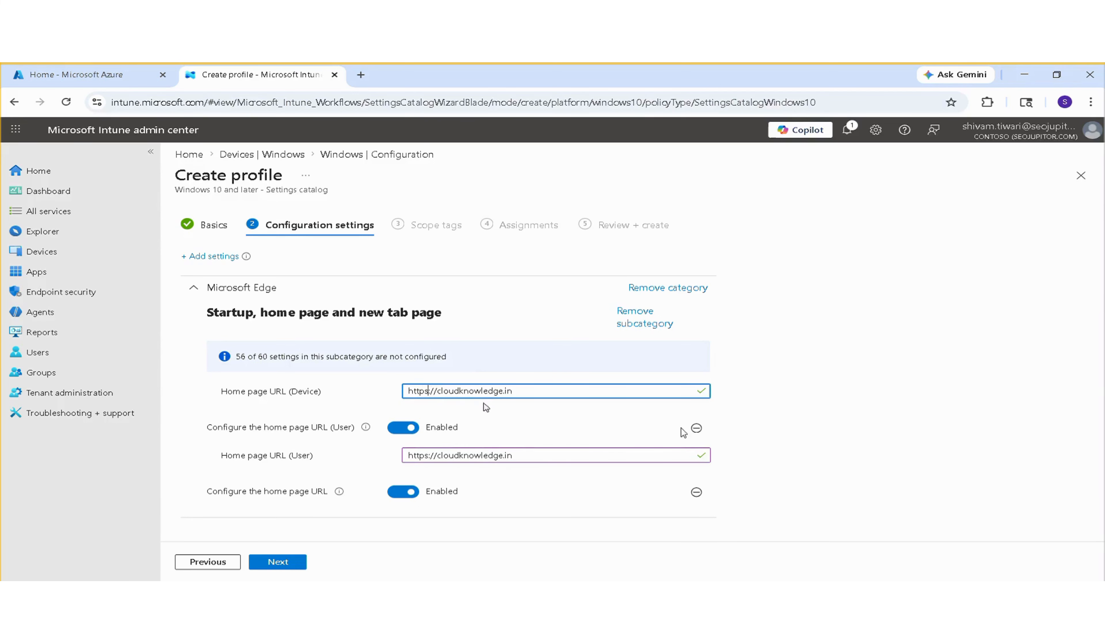
left_click(851, 479)
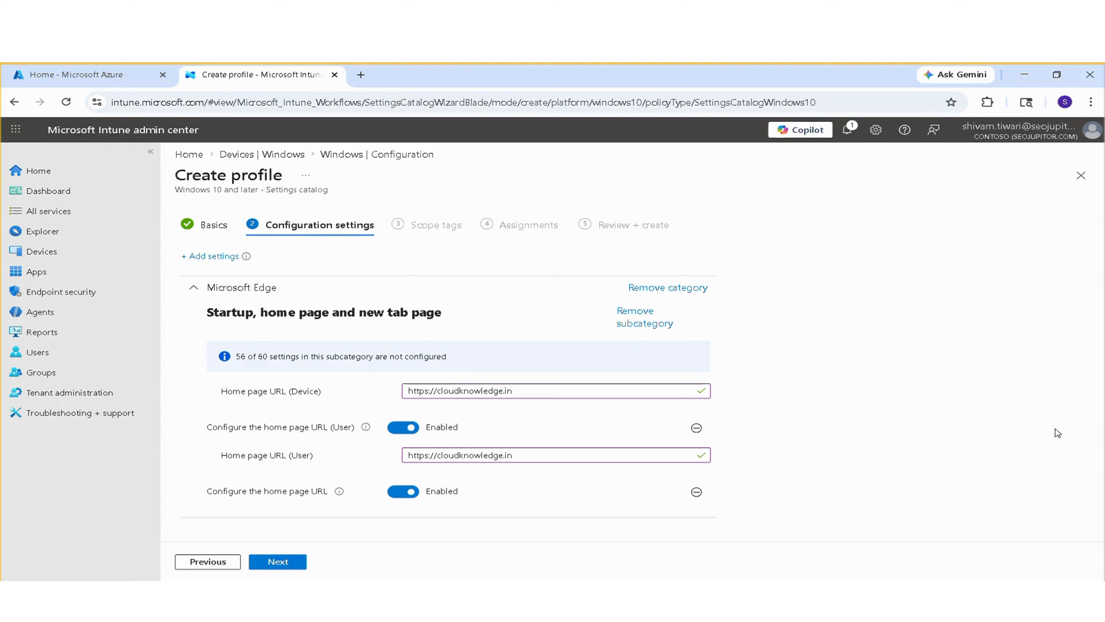
Advance the profile to its scope tags, check the selectable tags and keep the Default tag
left_click(303, 563)
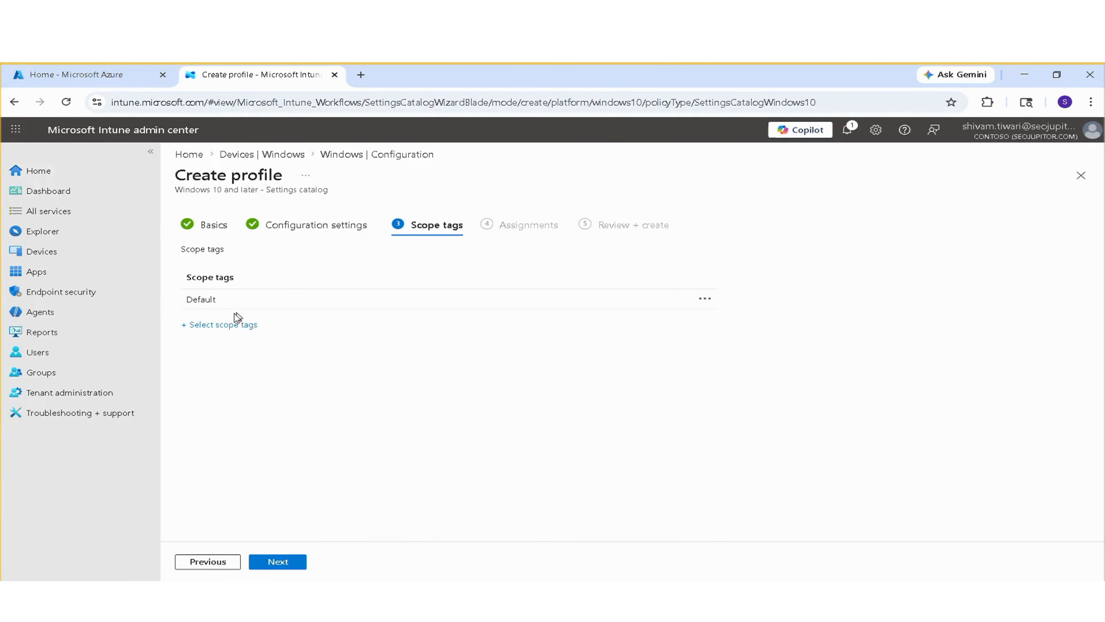
left_click(209, 326)
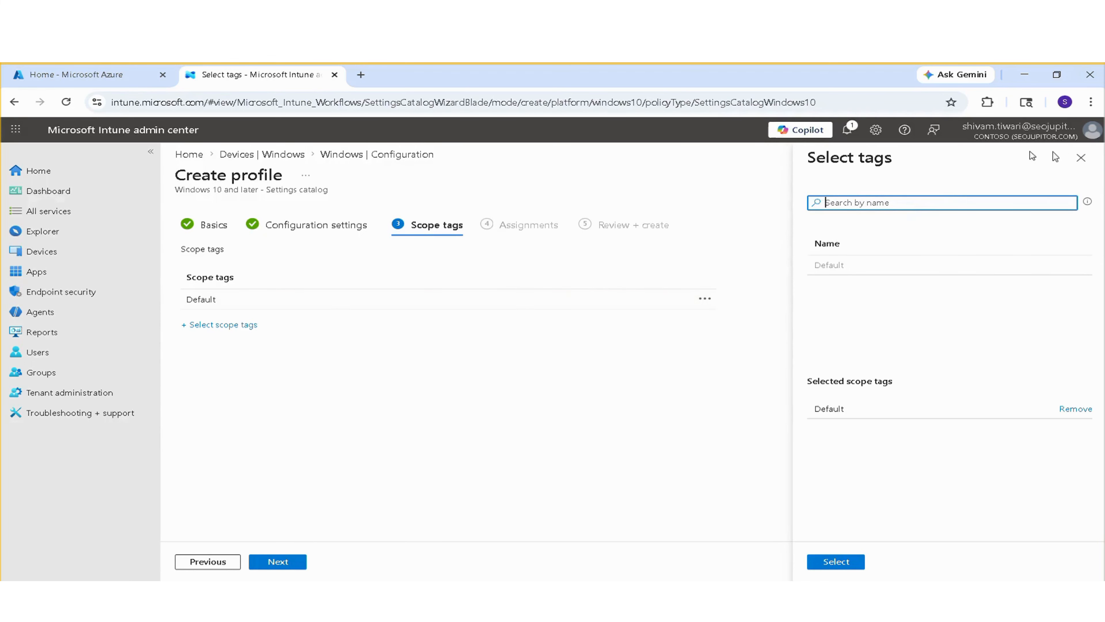
left_click(1081, 158)
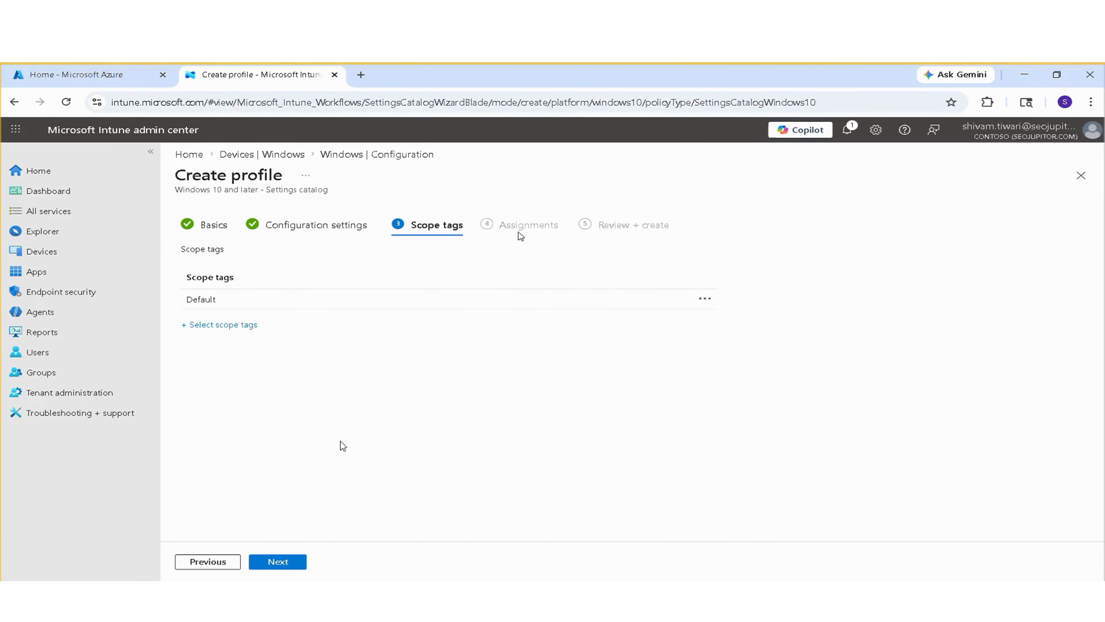
Advance to the profile's assignments and include all users and all devices
left_click(278, 561)
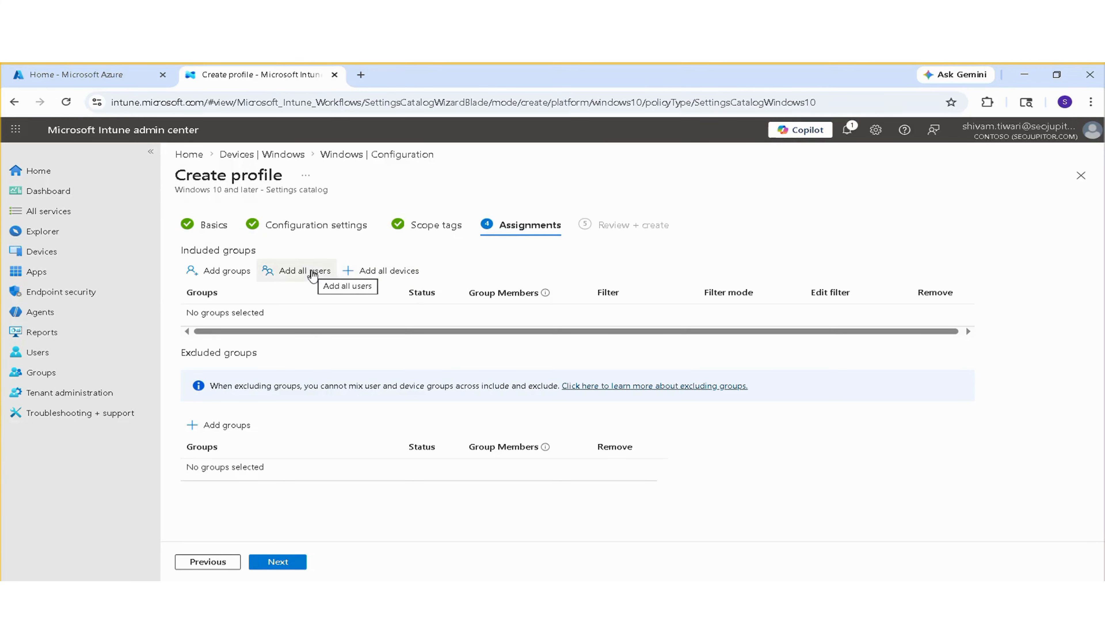
left_click(219, 272)
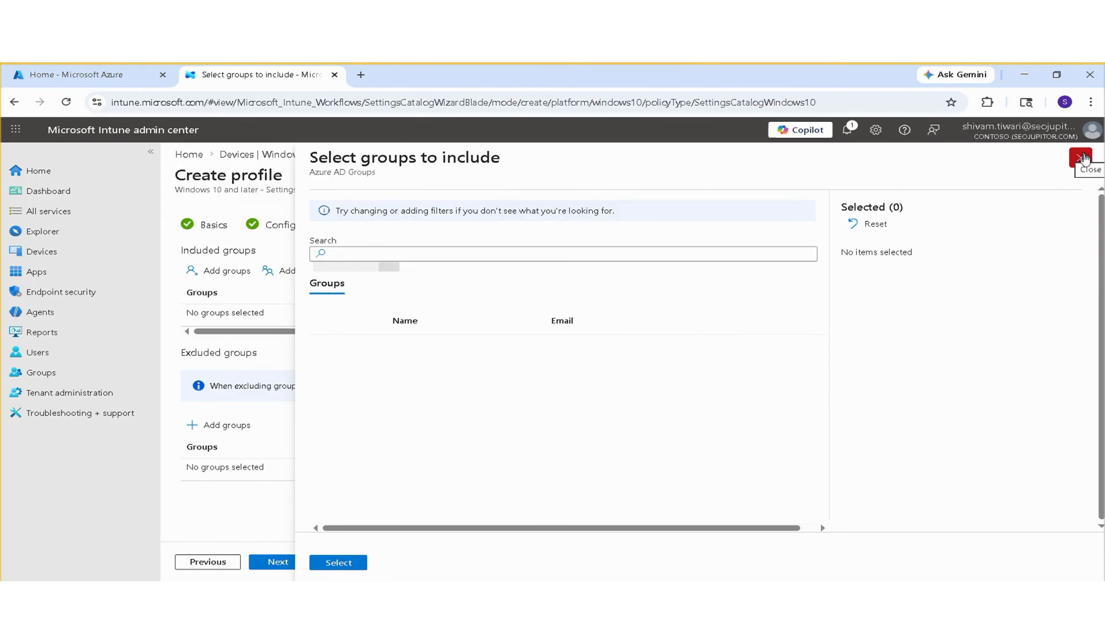
left_click(1082, 158)
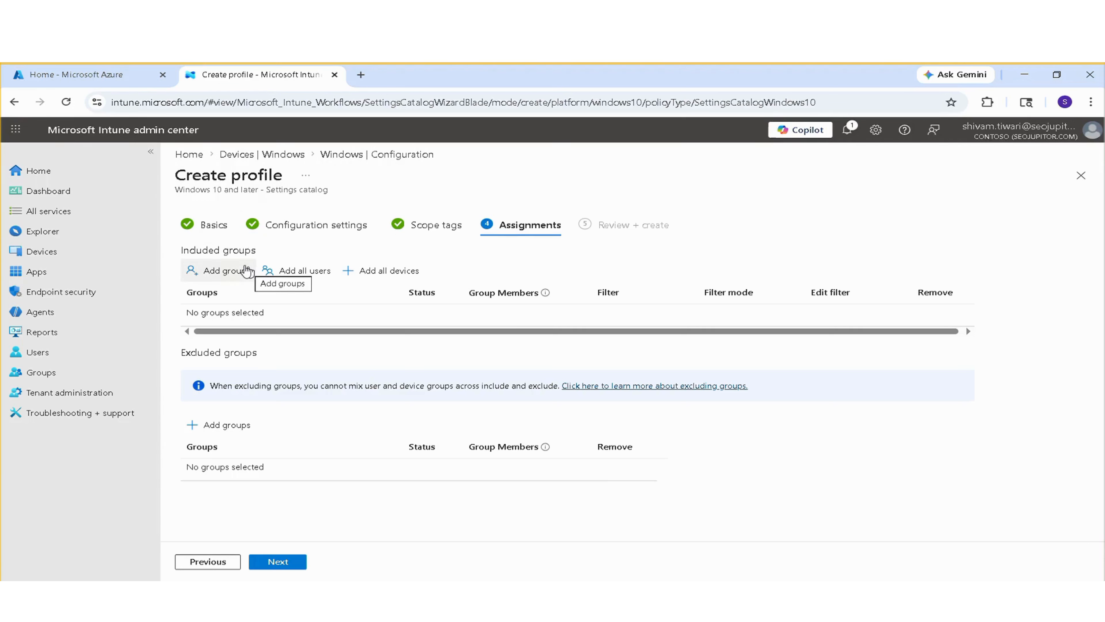
left_click(288, 274)
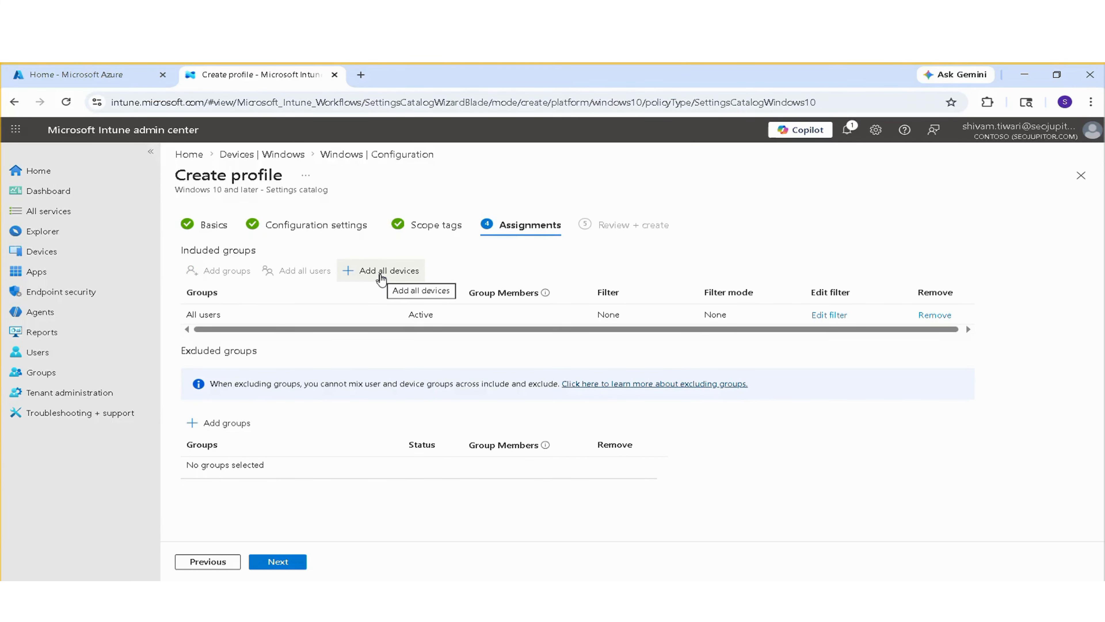
left_click(382, 278)
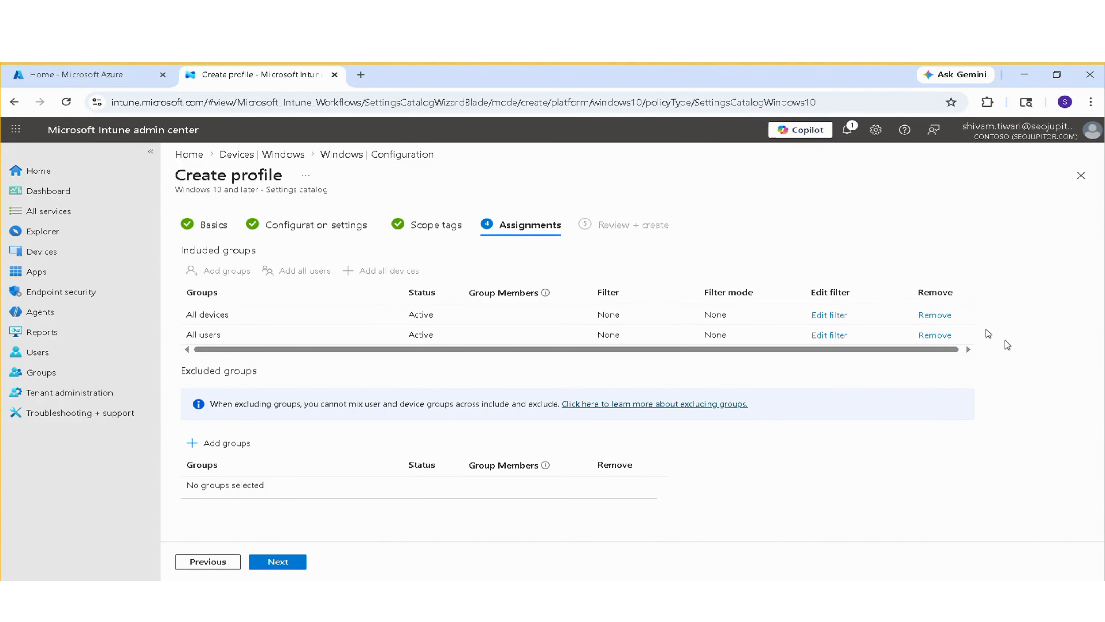
Review the included and excluded groups in the profile's assignments
left_click_drag(975, 348, 185, 285)
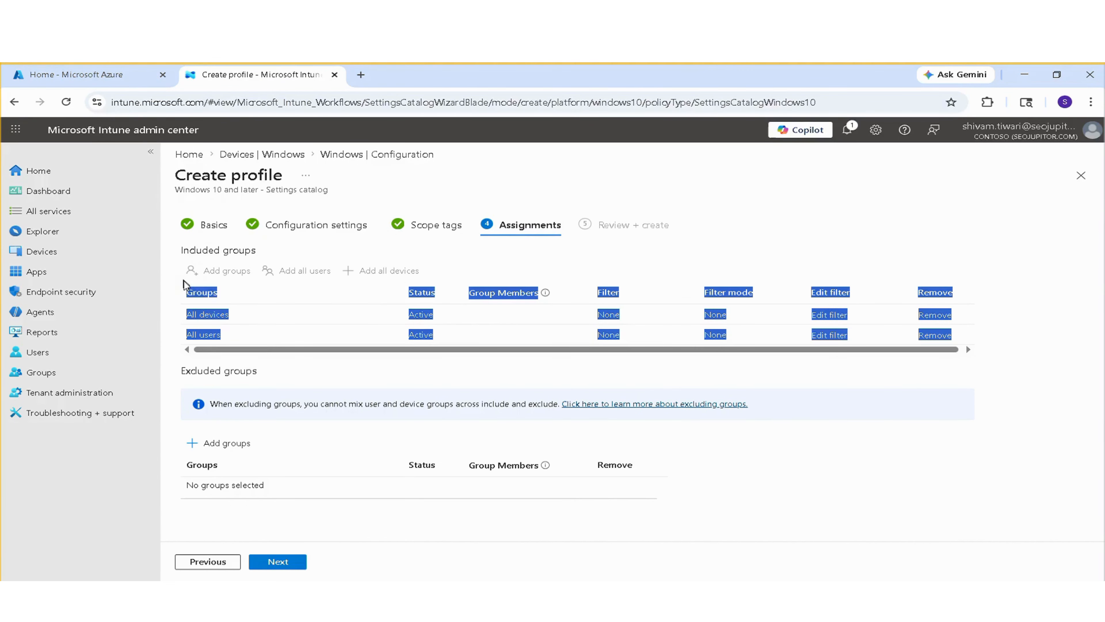
left_click(683, 260)
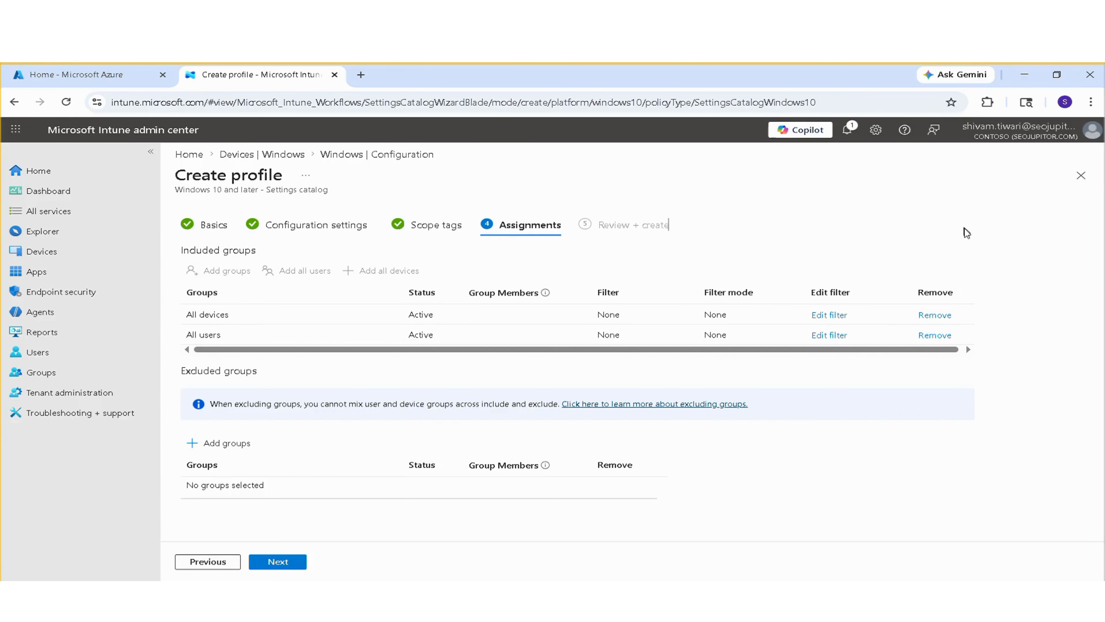
left_click_drag(179, 445, 657, 487)
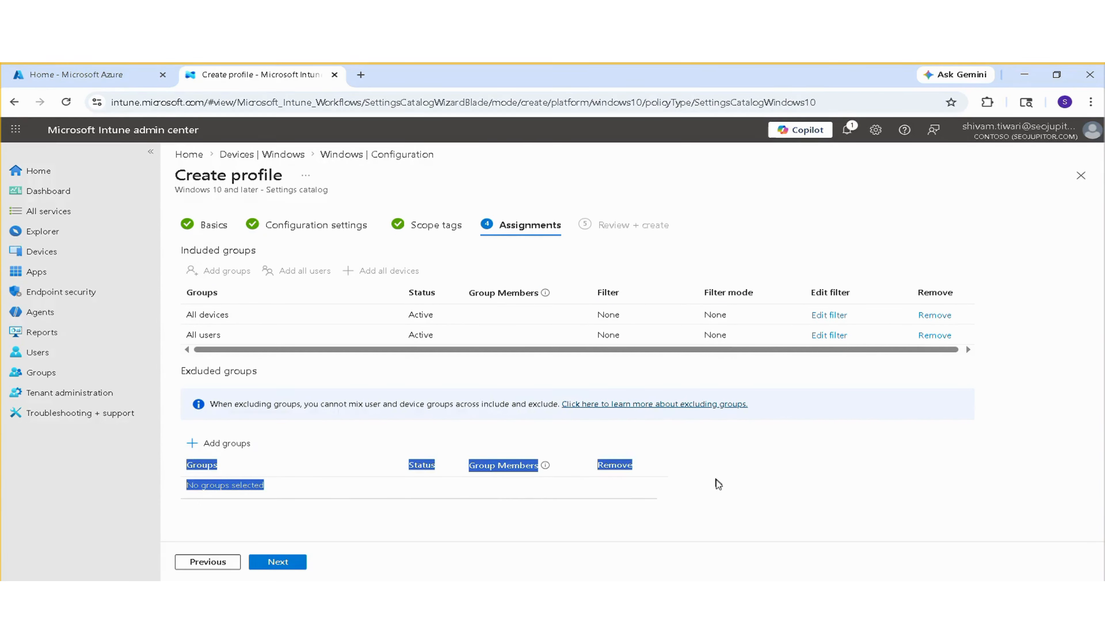
left_click(713, 482)
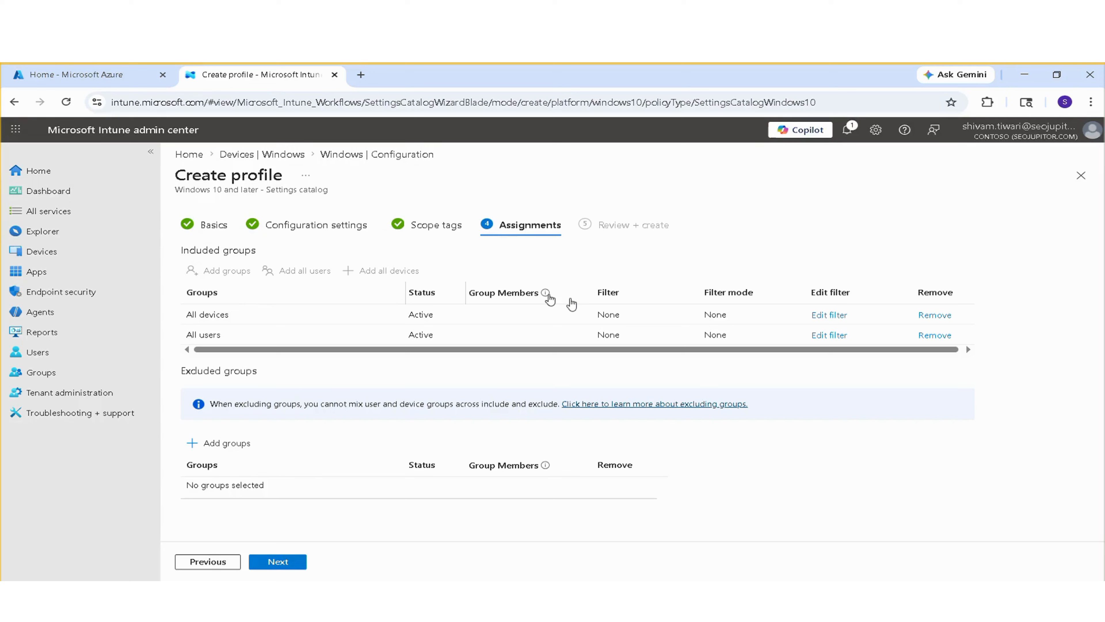
Examine the assignment filter options for the All devices group and close them without applying a filter
left_click(830, 314)
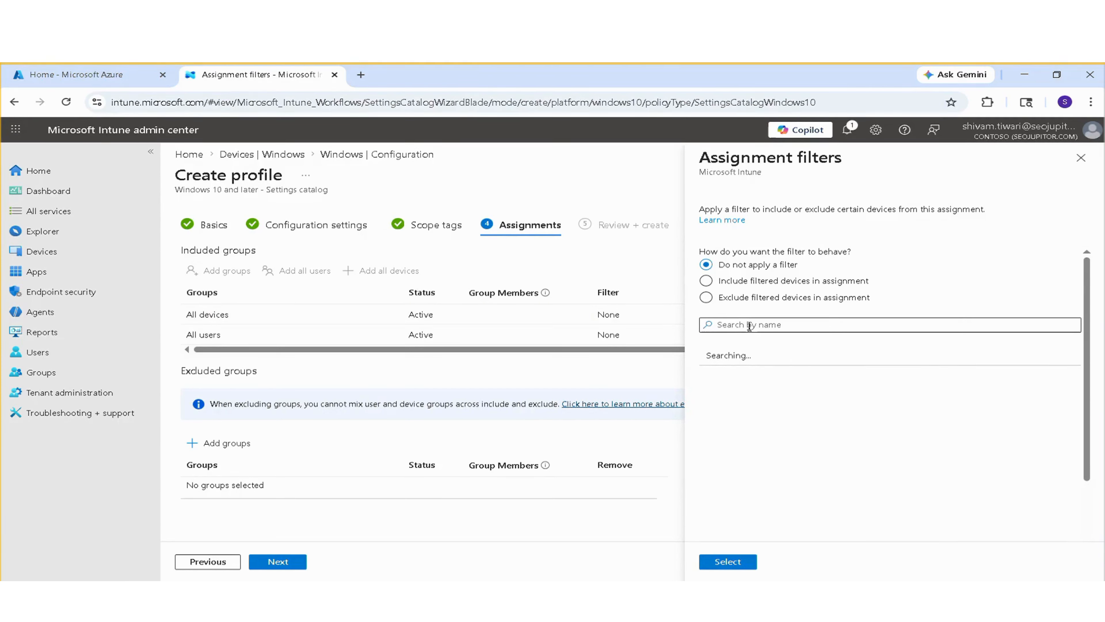
left_click_drag(725, 267, 801, 268)
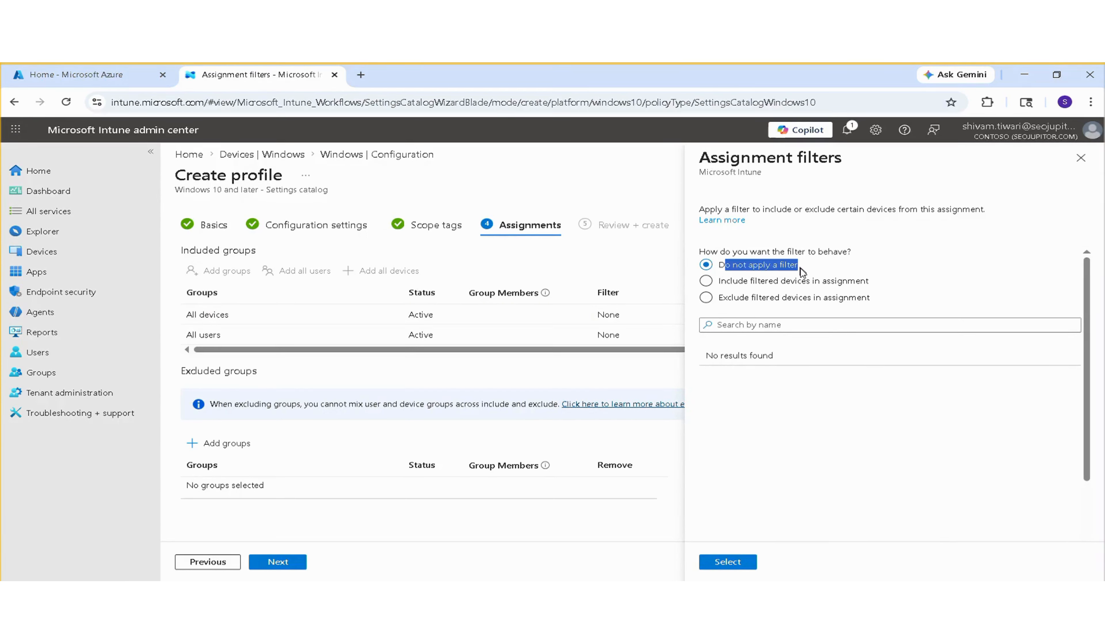
left_click_drag(733, 281, 875, 287)
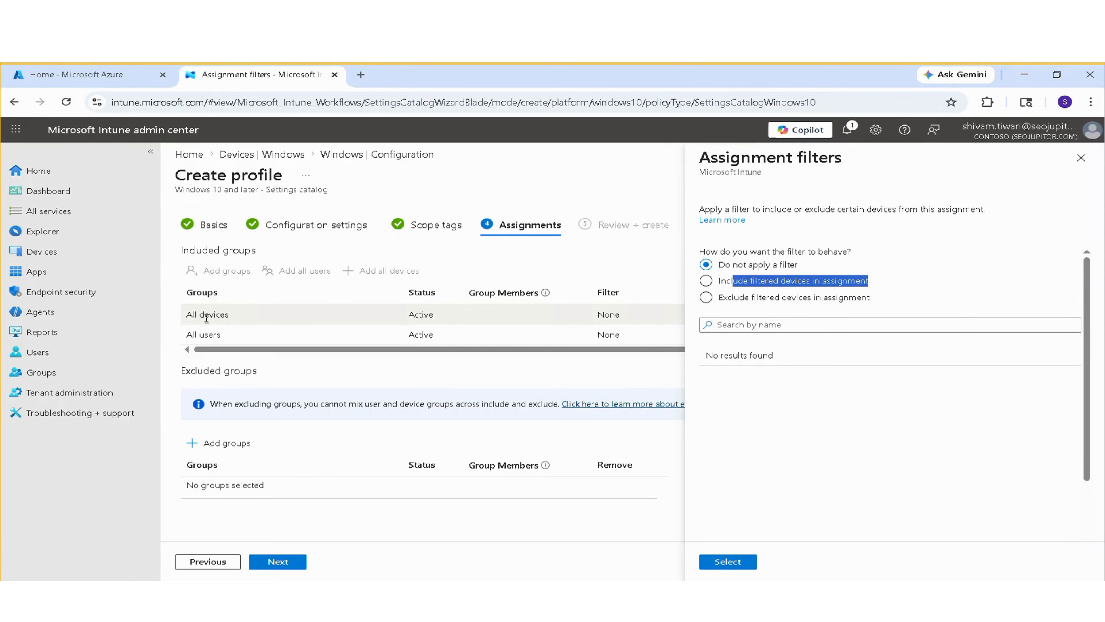
left_click(760, 301)
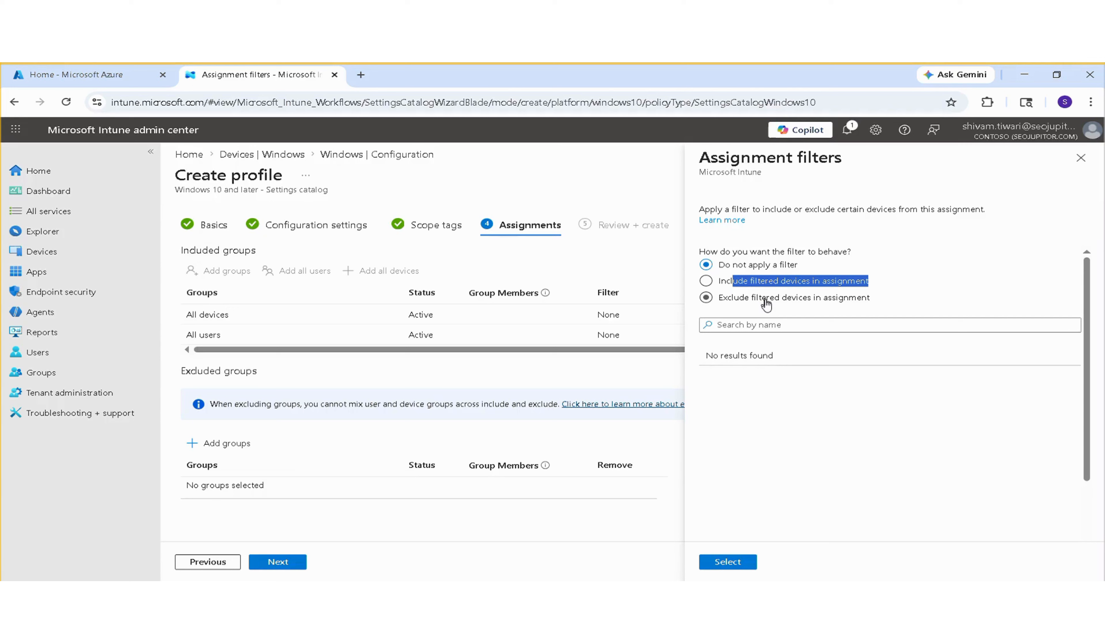
left_click_drag(752, 297, 908, 303)
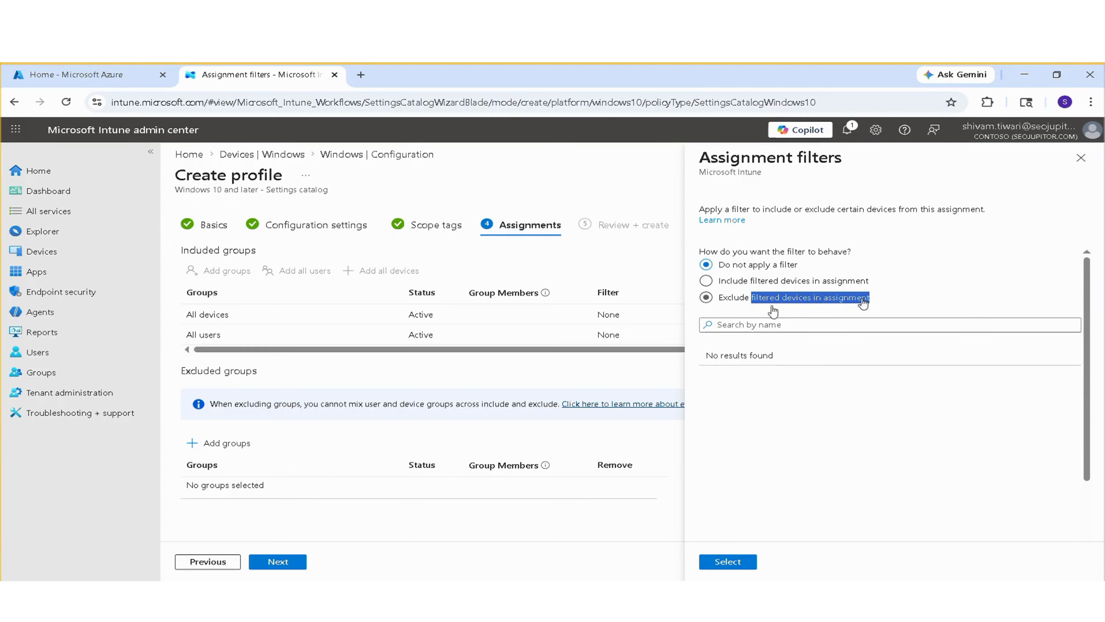
left_click(730, 303)
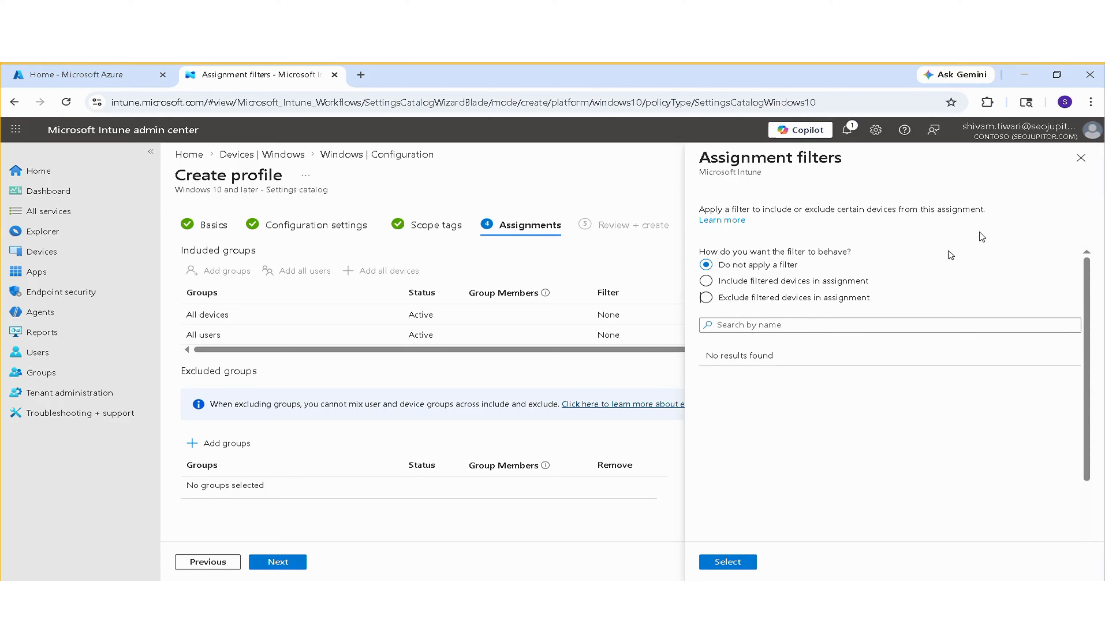
left_click(1082, 160)
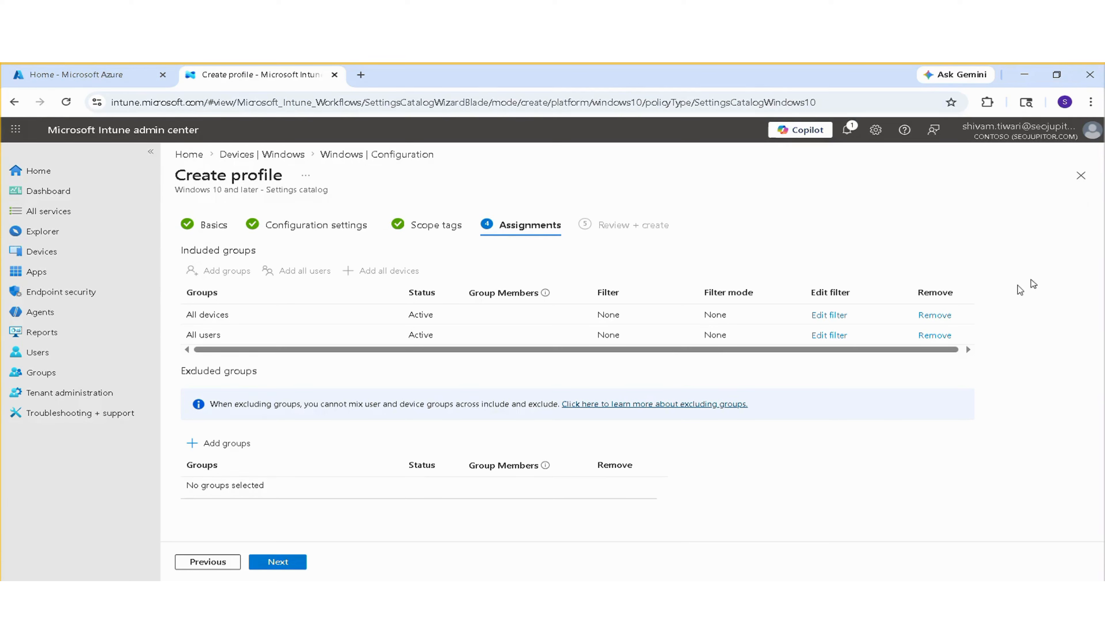
Advance to the profile's review and examine its basics, Microsoft Edge home page settings, scope tags and assignments
left_click(298, 561)
scroll(692, 334, "down", 3)
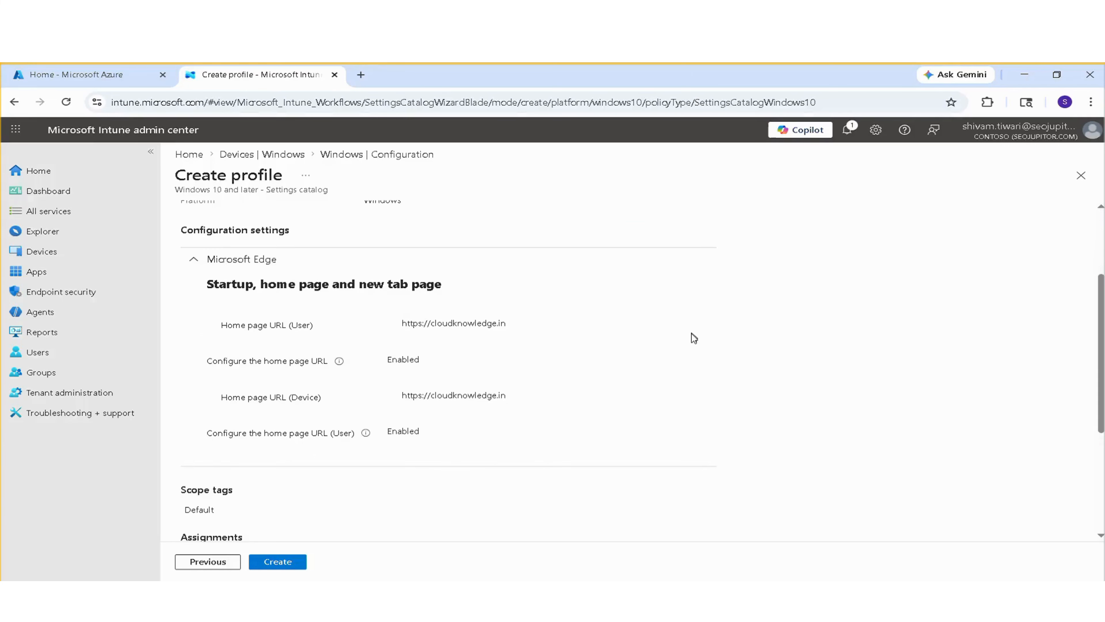
scroll(692, 333, "down", 5)
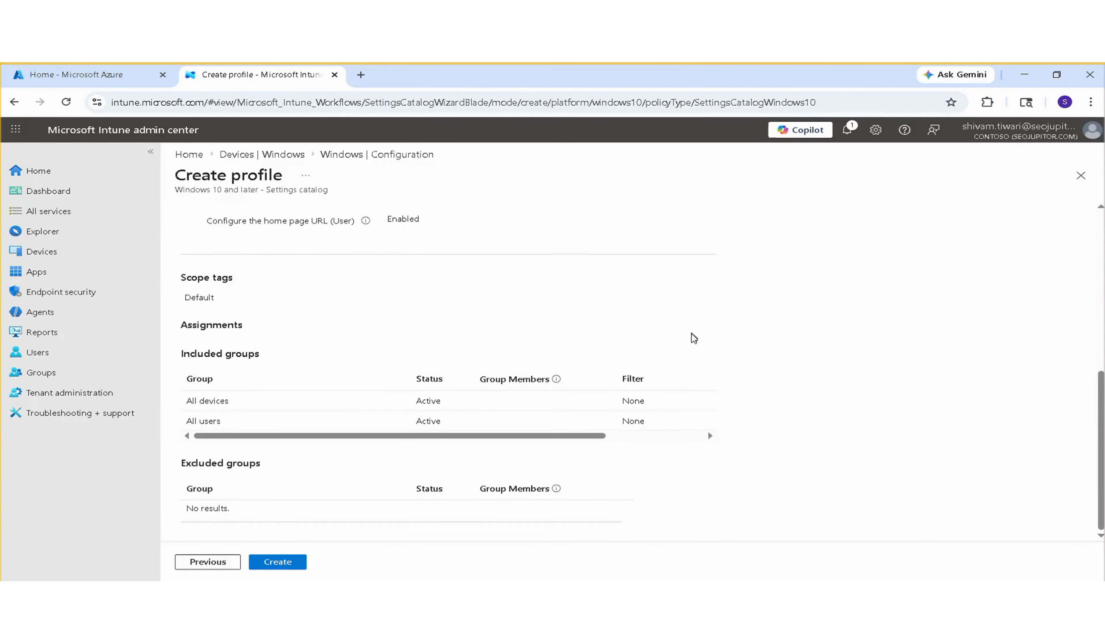
scroll(691, 334, "up", 10)
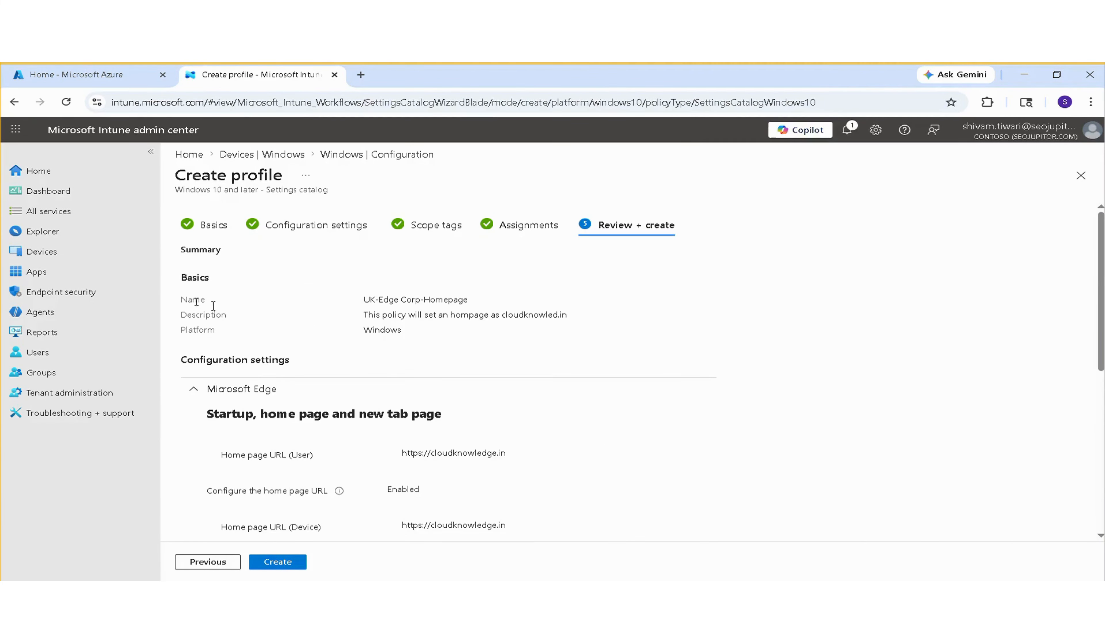
scroll(488, 335, "down", 3)
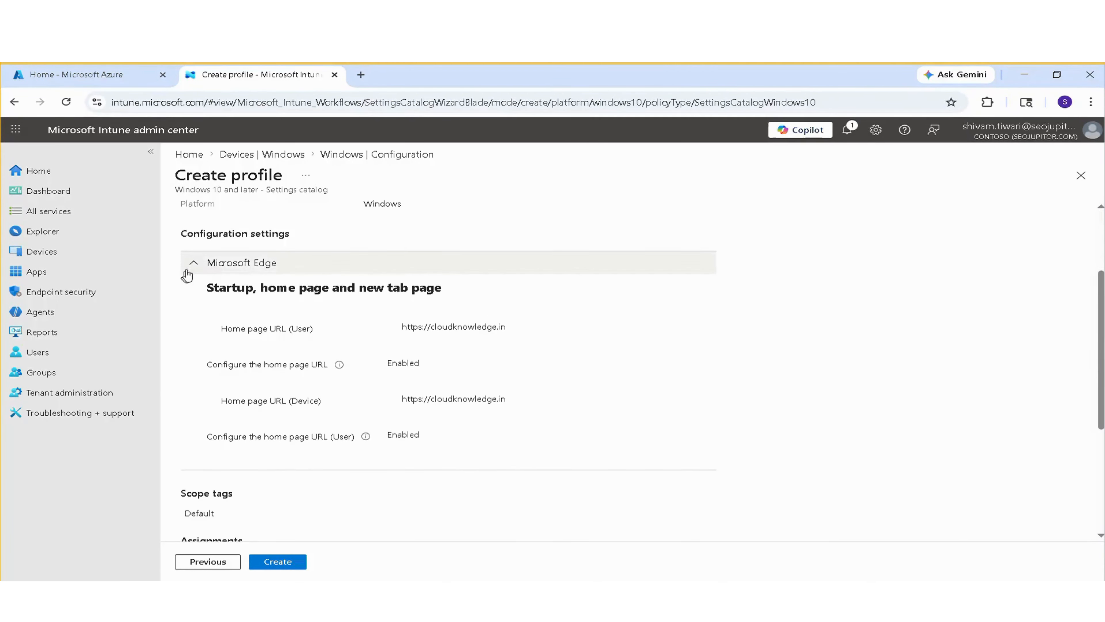
left_click_drag(187, 276, 516, 447)
scroll(618, 399, "down", 3)
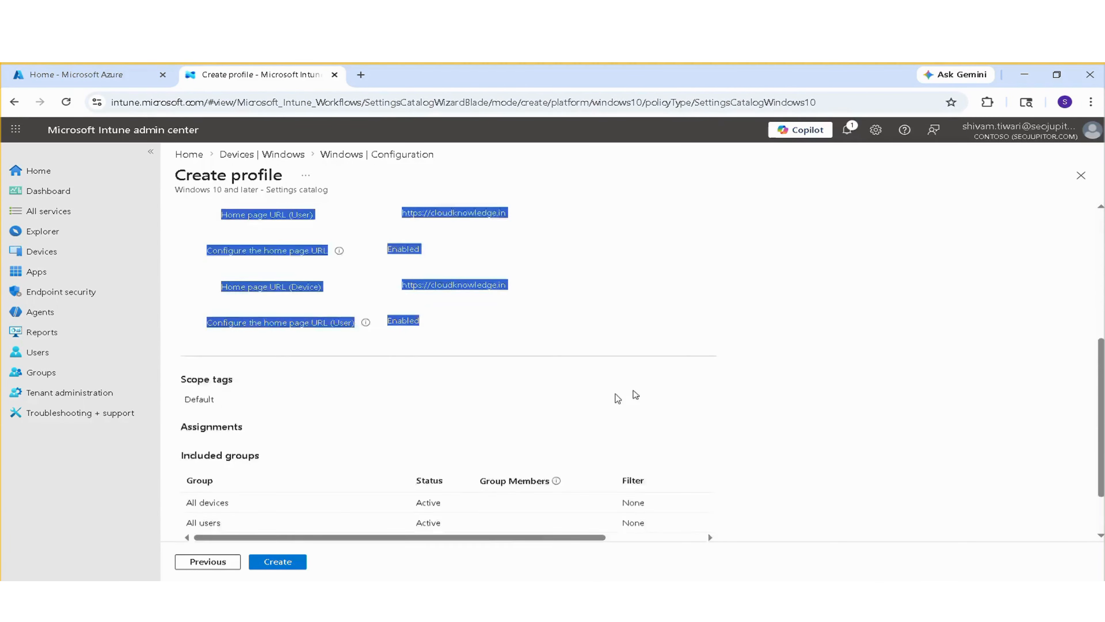
scroll(618, 399, "down", 2)
left_click_drag(185, 323, 203, 324)
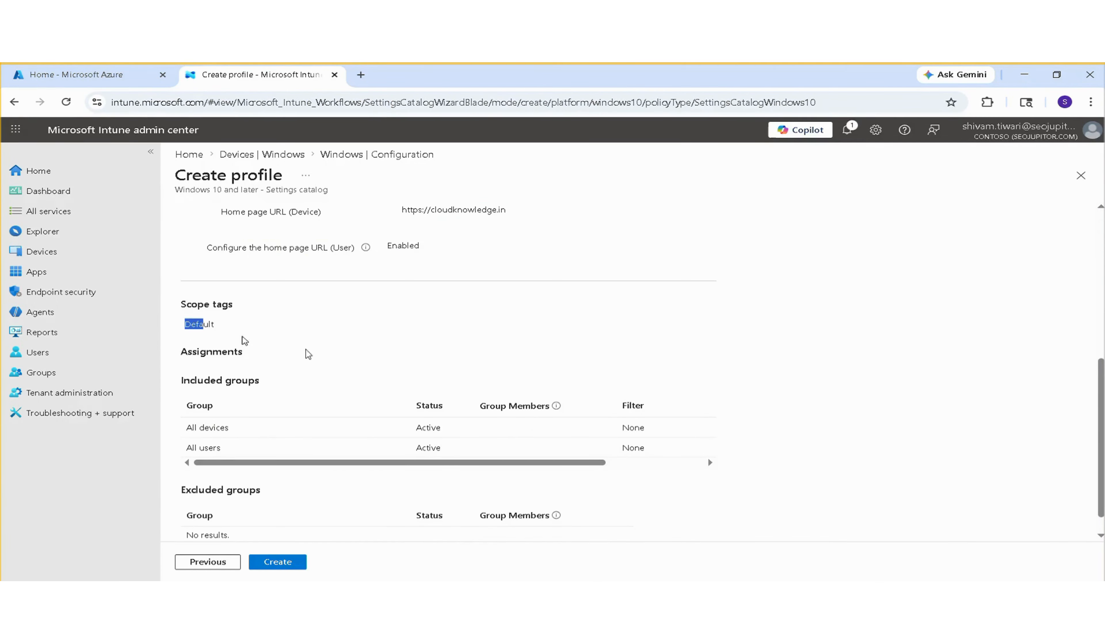
left_click_drag(308, 353, 800, 467)
left_click(858, 468)
scroll(522, 471, "down", 1)
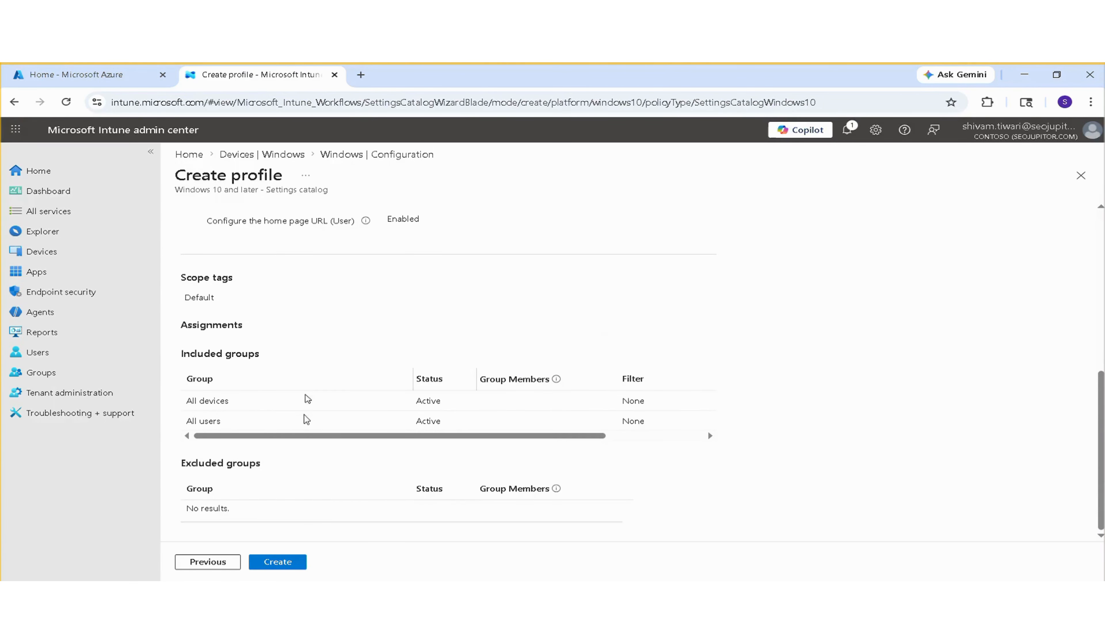
Create the policy and open UK-Edge Corp-Homepage from the refreshed Windows configuration policies
left_click(279, 562)
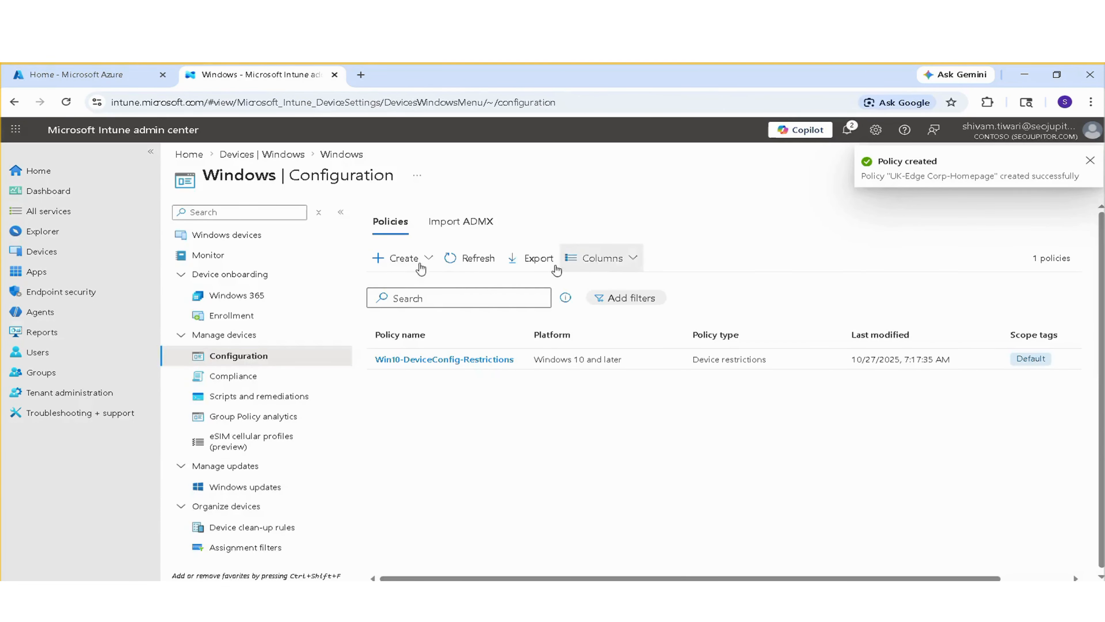
left_click(488, 261)
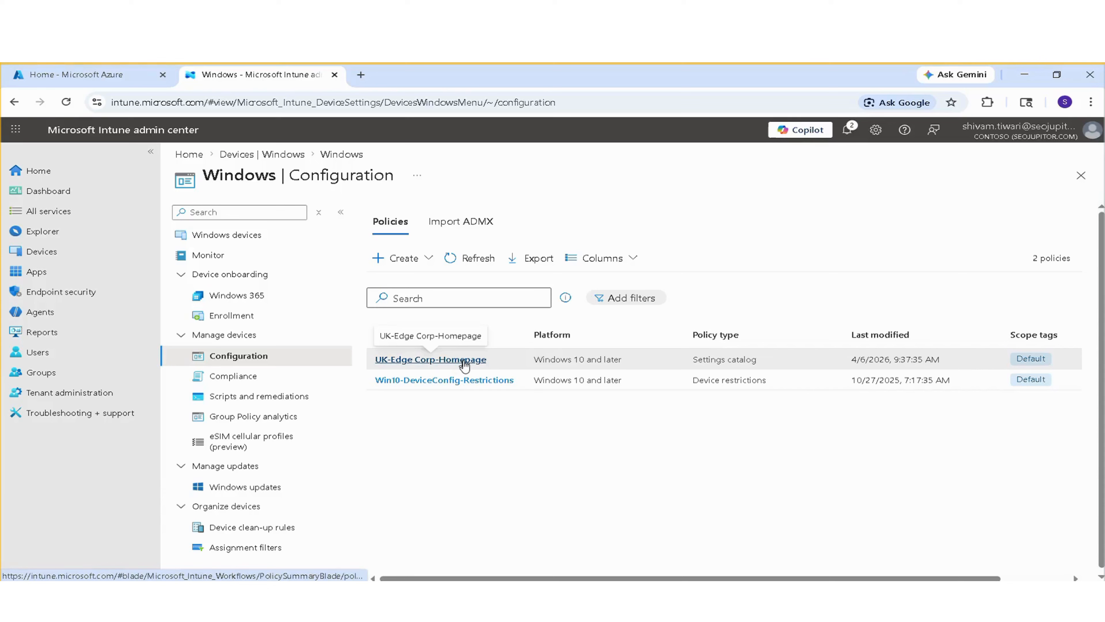
left_click(464, 359)
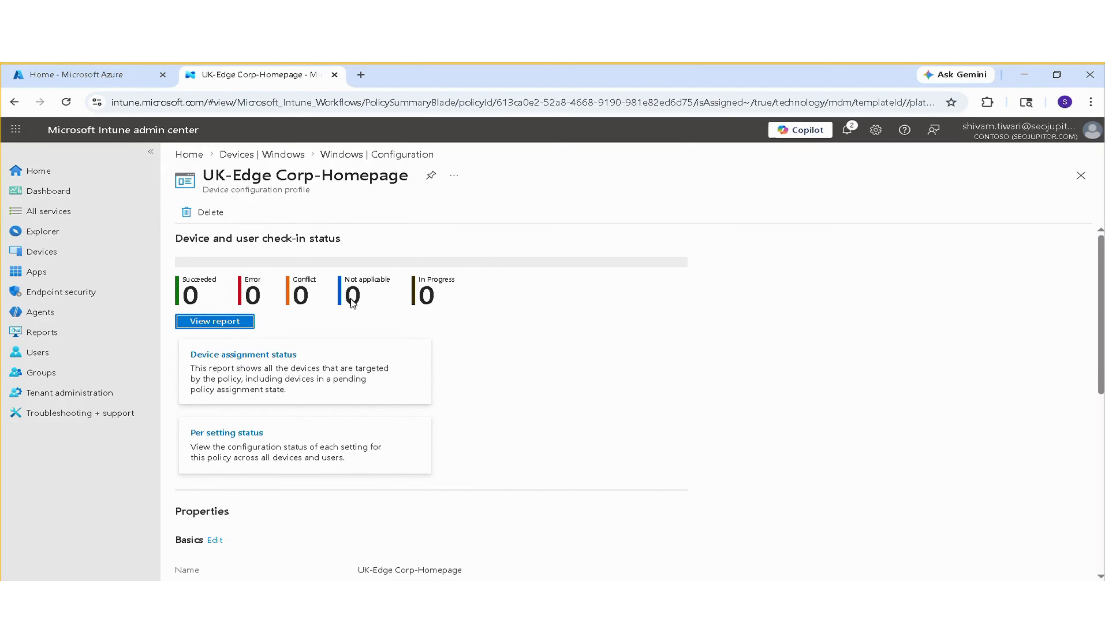
left_click(521, 330)
Switch to Windows Settings and open the management info of the Contoso MDM work or school connection
key("super")
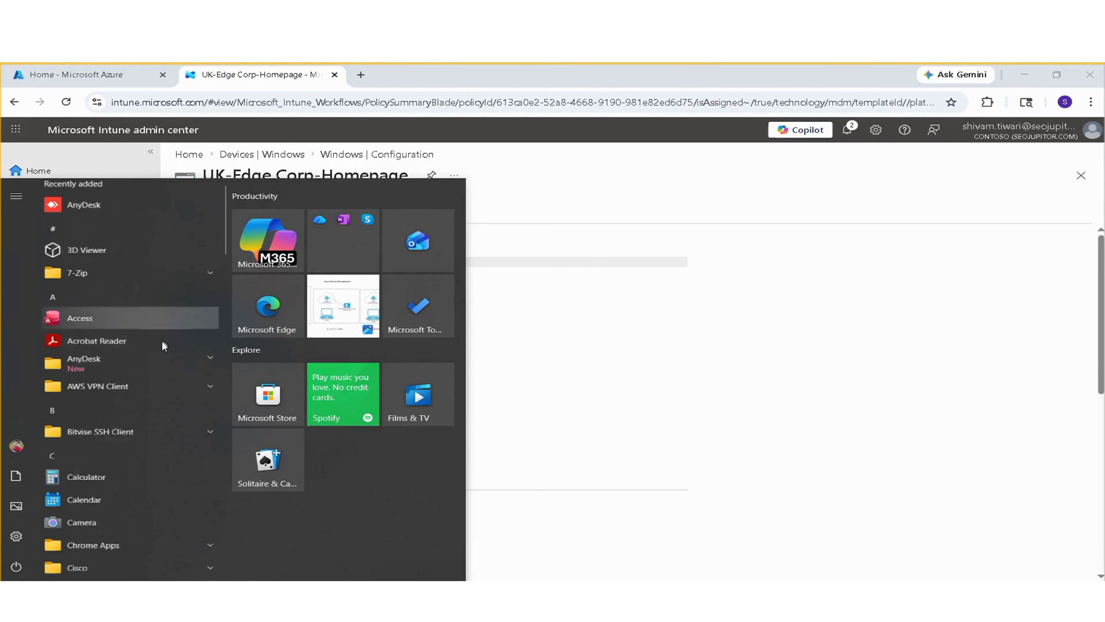
scroll(162, 339, "down", 10)
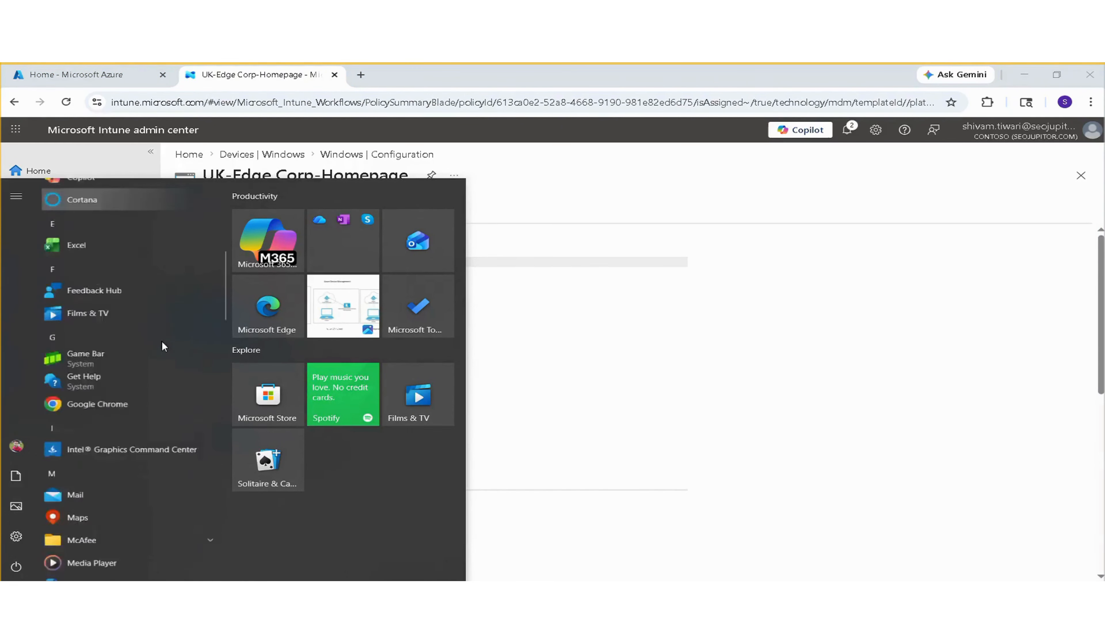
left_click(21, 540)
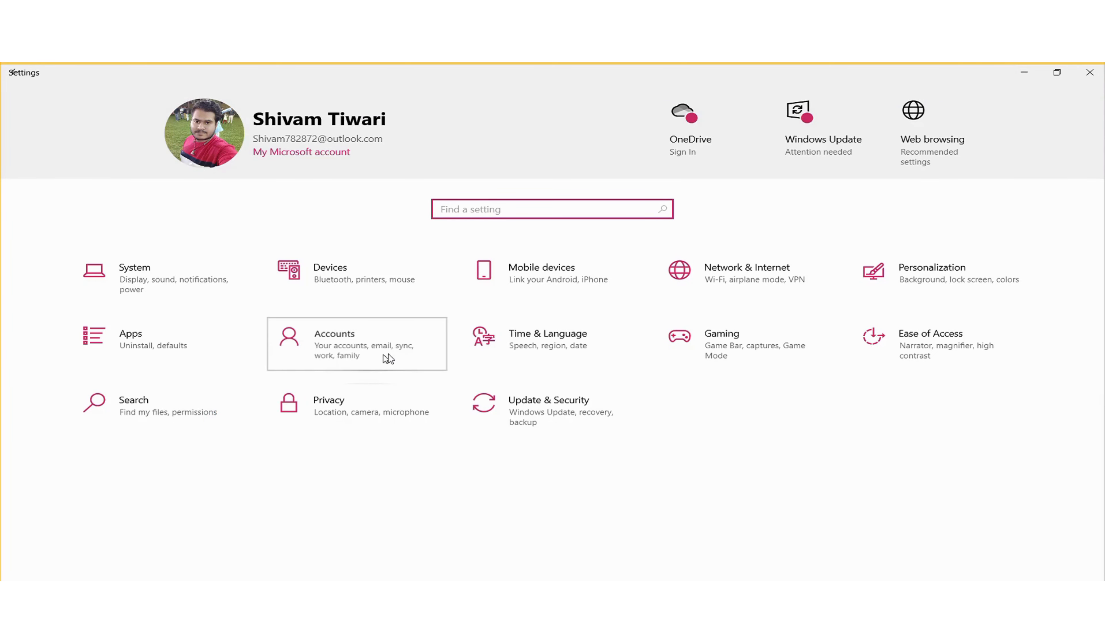
left_click(348, 341)
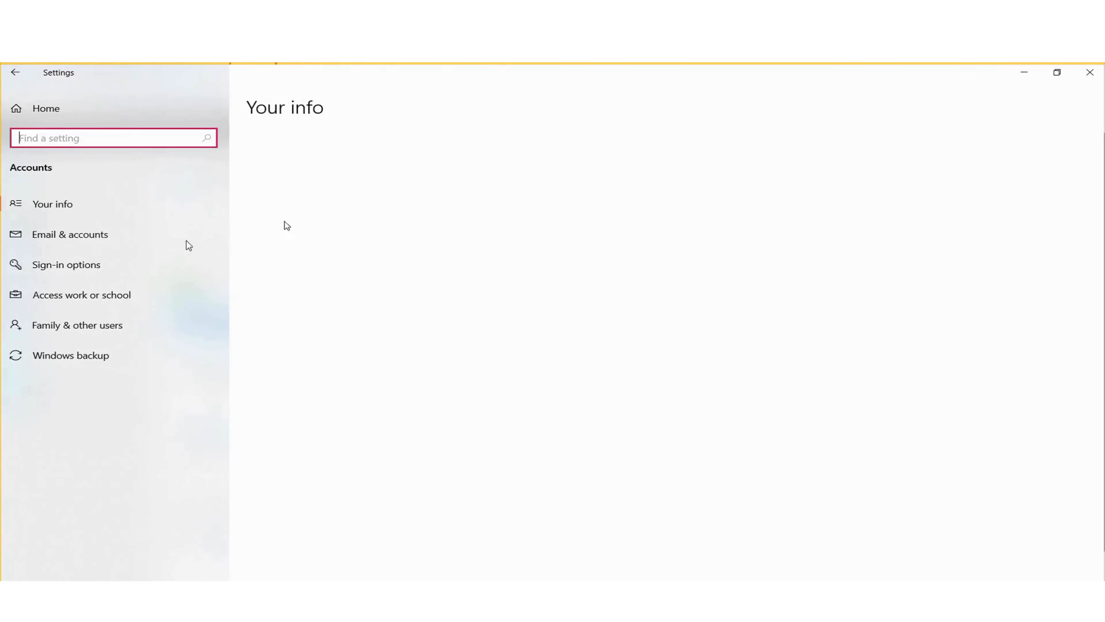
left_click(89, 301)
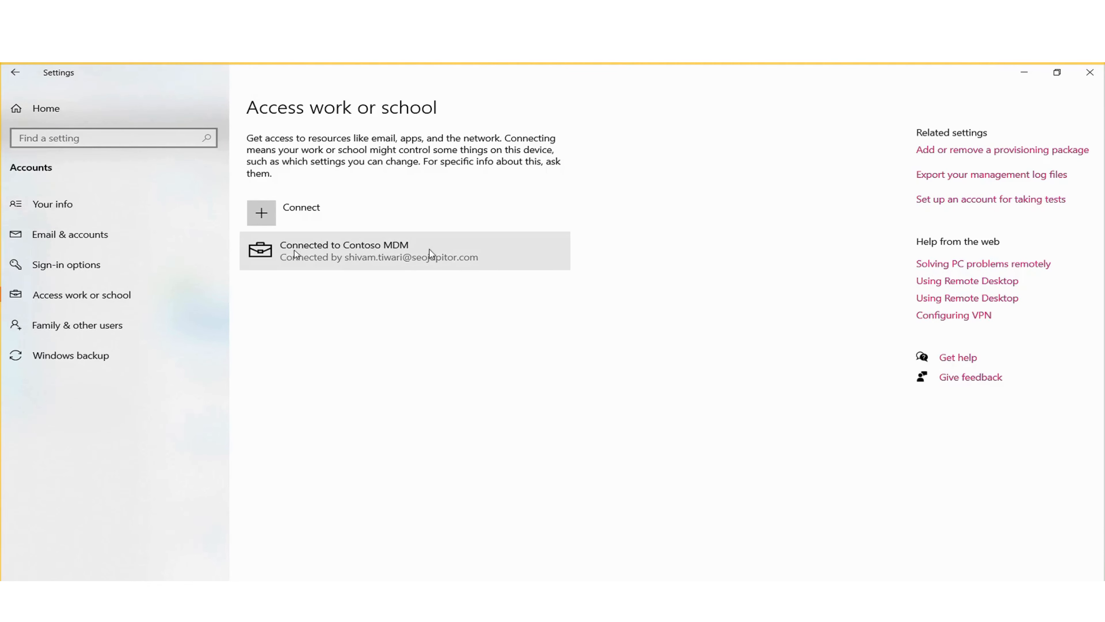
left_click(435, 249)
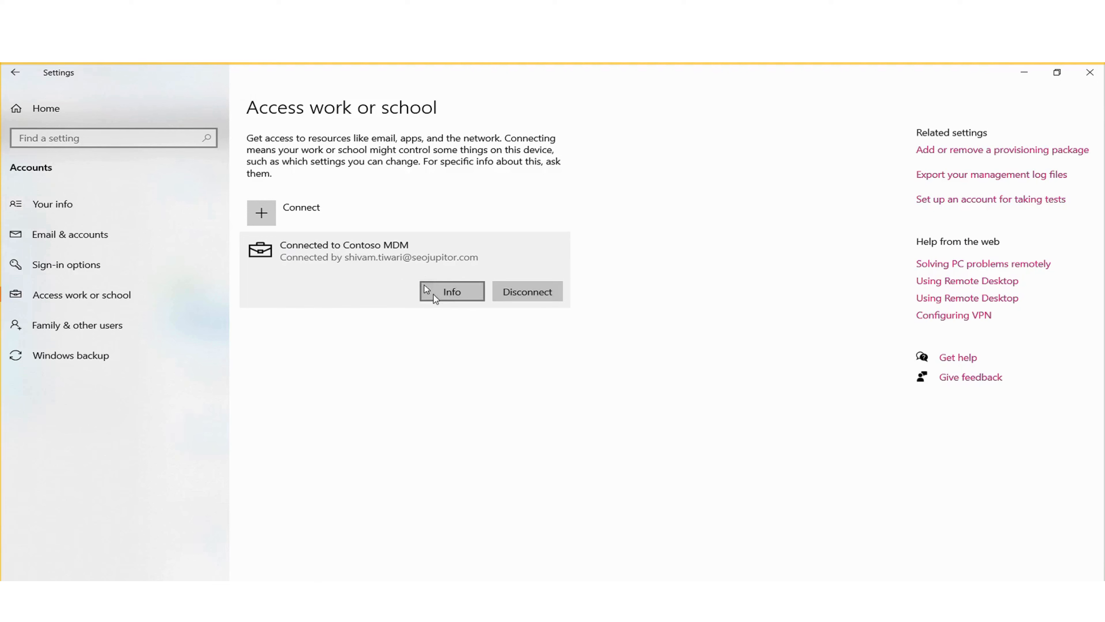
left_click(433, 294)
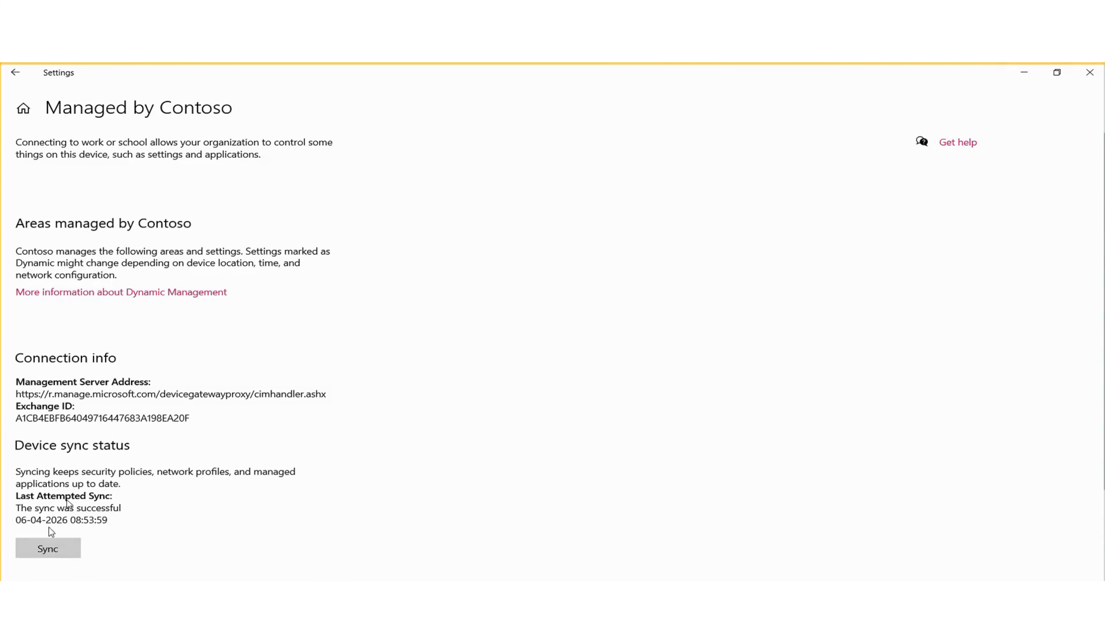
Sync the device with Contoso's management server and check the device sync status
left_click(48, 547)
left_click(53, 542)
scroll(140, 461, "down", 3)
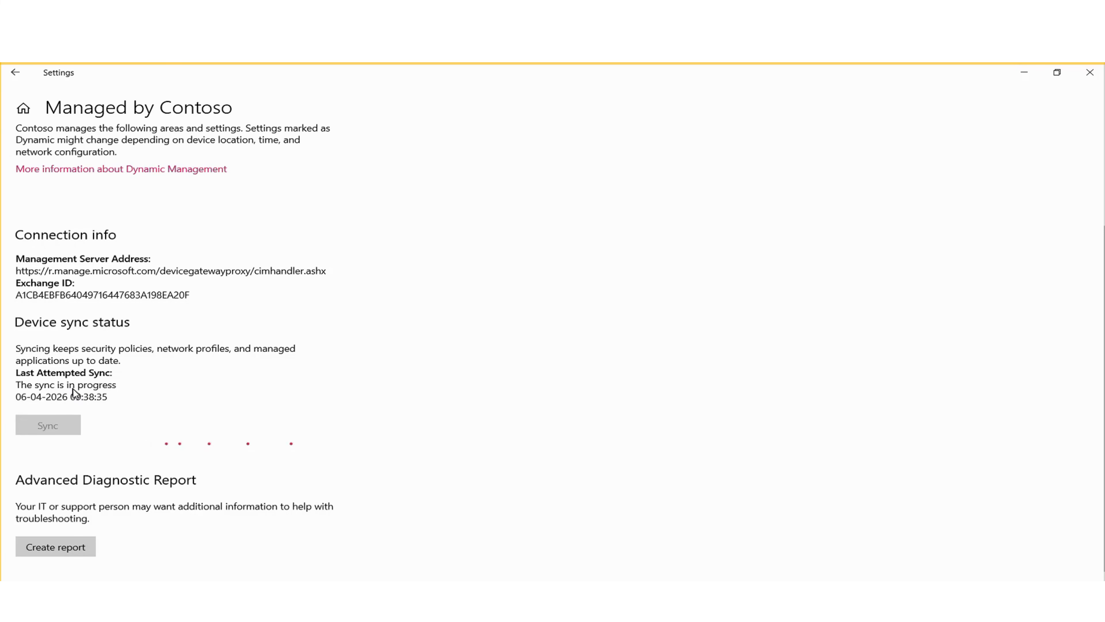
scroll(74, 392, "up", 3)
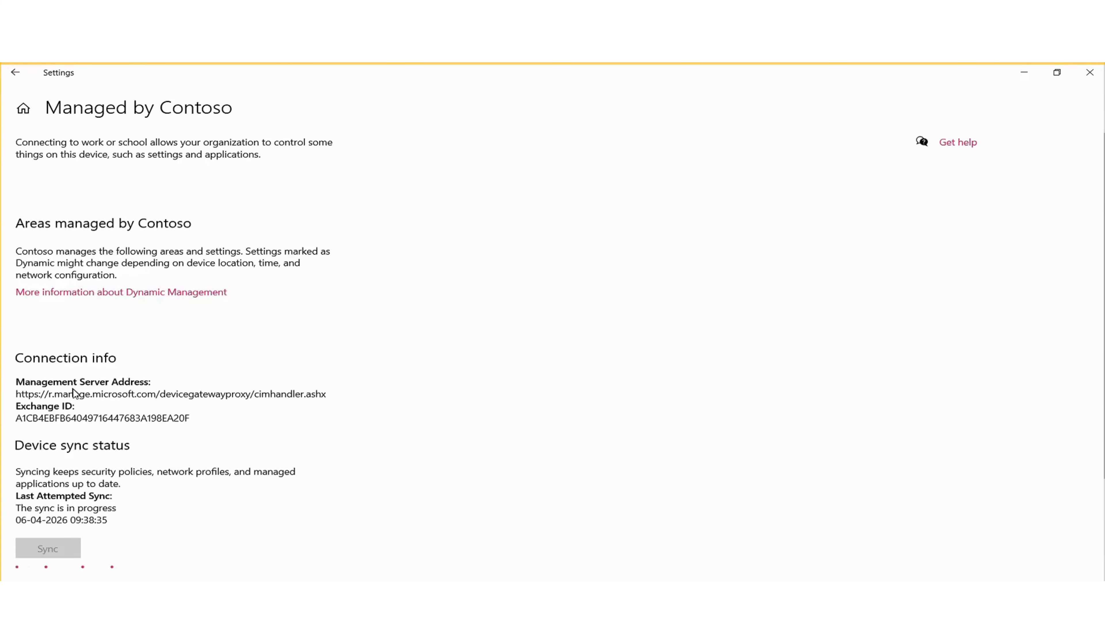
scroll(74, 388, "down", 3)
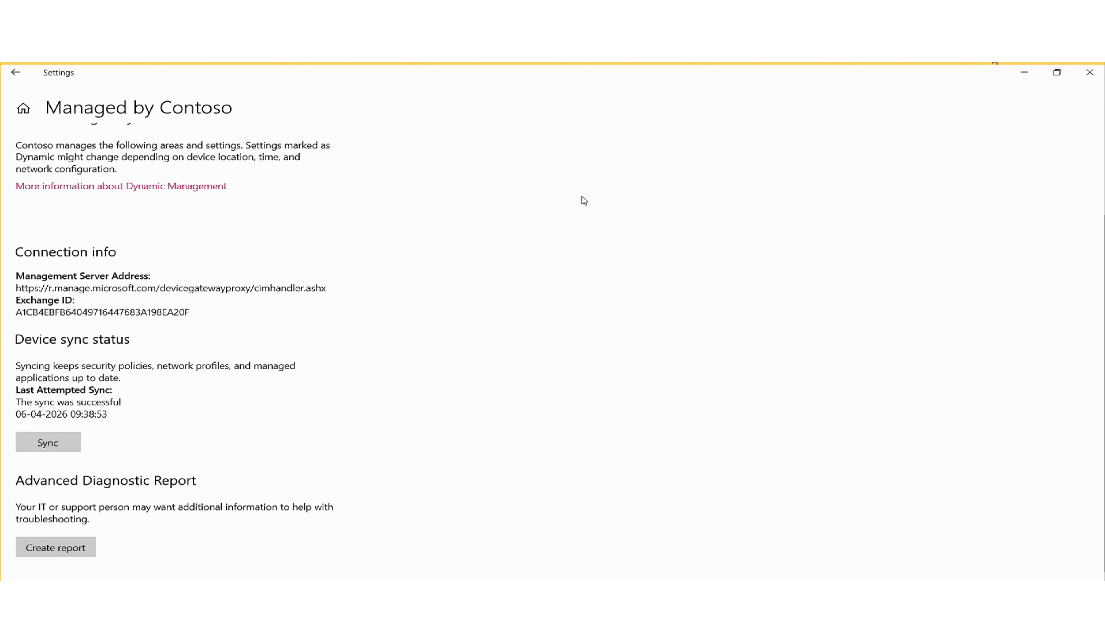
Return to the Intune admin center, refresh the Windows configuration policies and reopen UK-Edge Corp-Homepage to check its check-in status
left_click(1030, 75)
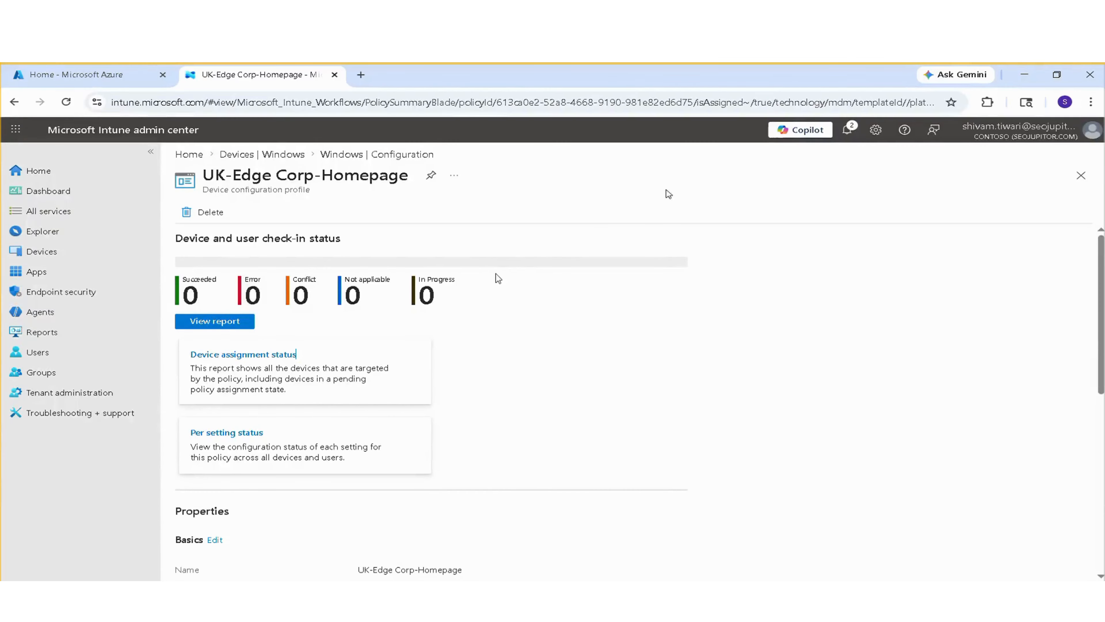
left_click(341, 157)
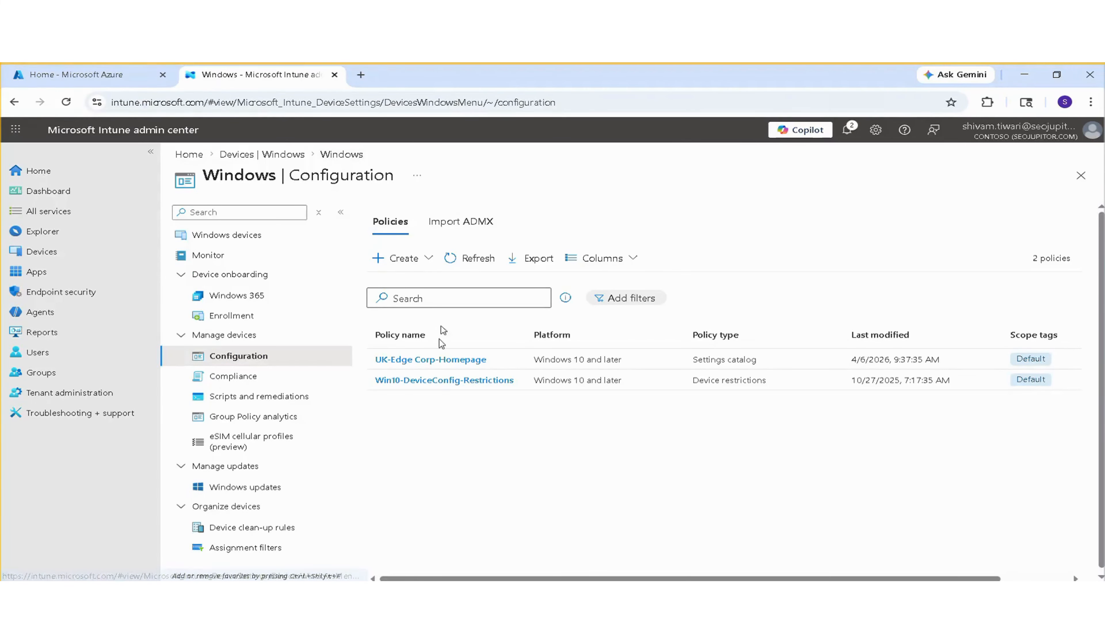
left_click(457, 259)
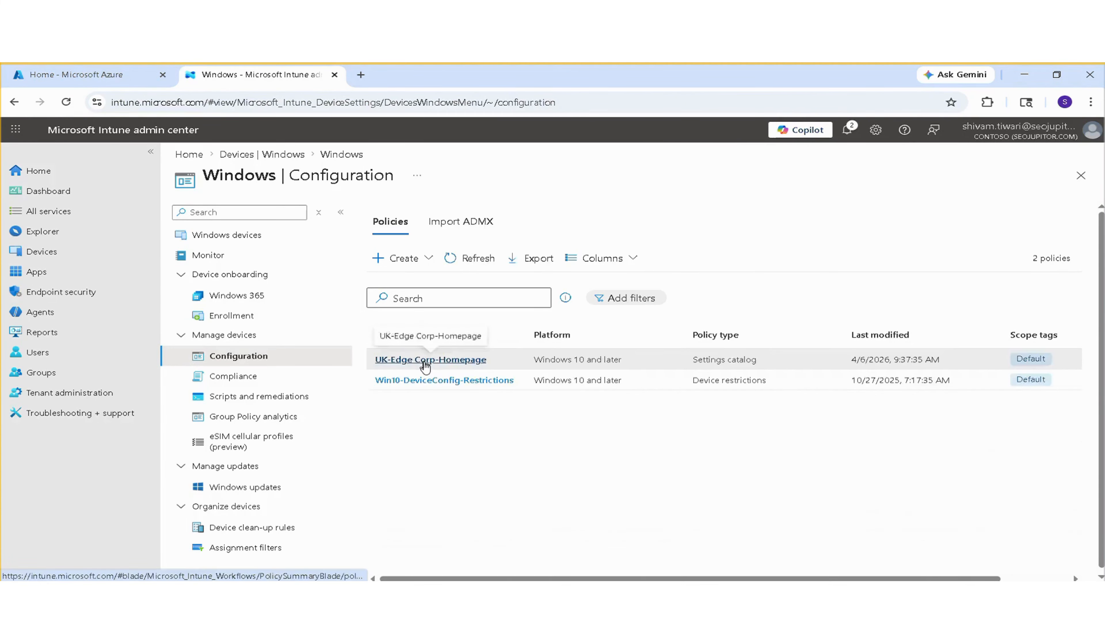
left_click(425, 366)
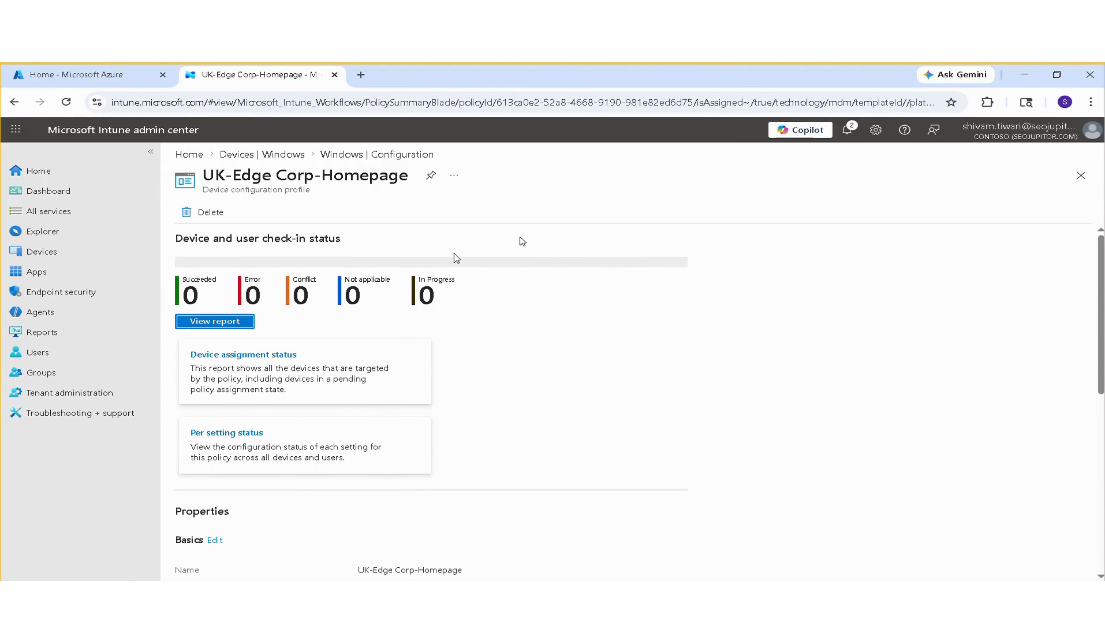
Review the group assignments of UK-Edge Corp-Homepage and reopen the policy from the Windows configuration policies
scroll(341, 313, "down", 8)
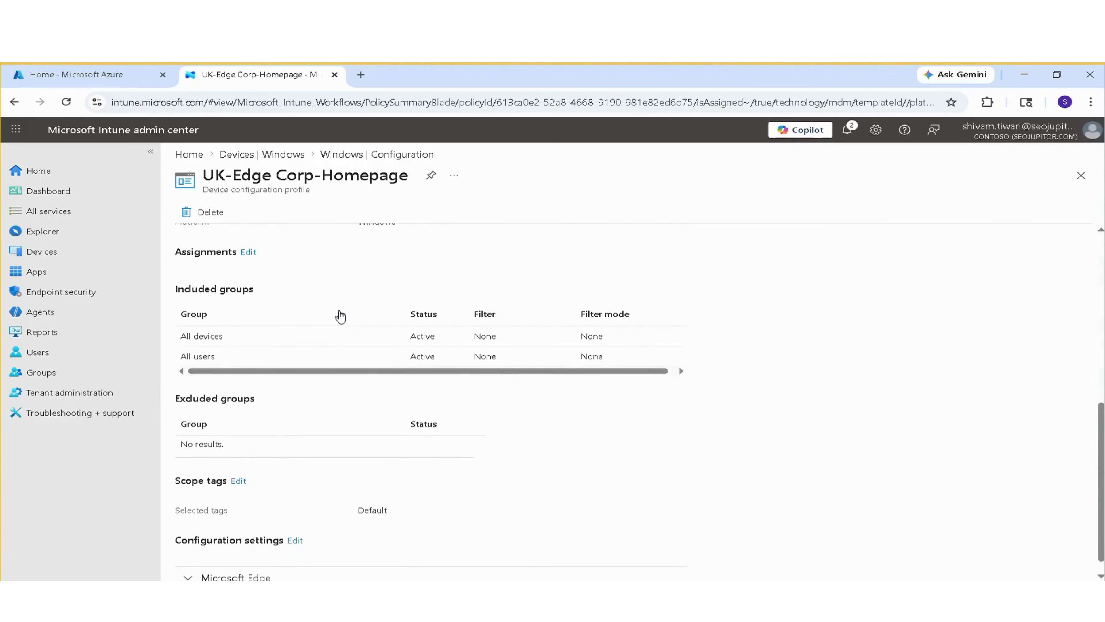
scroll(341, 315, "up", 8)
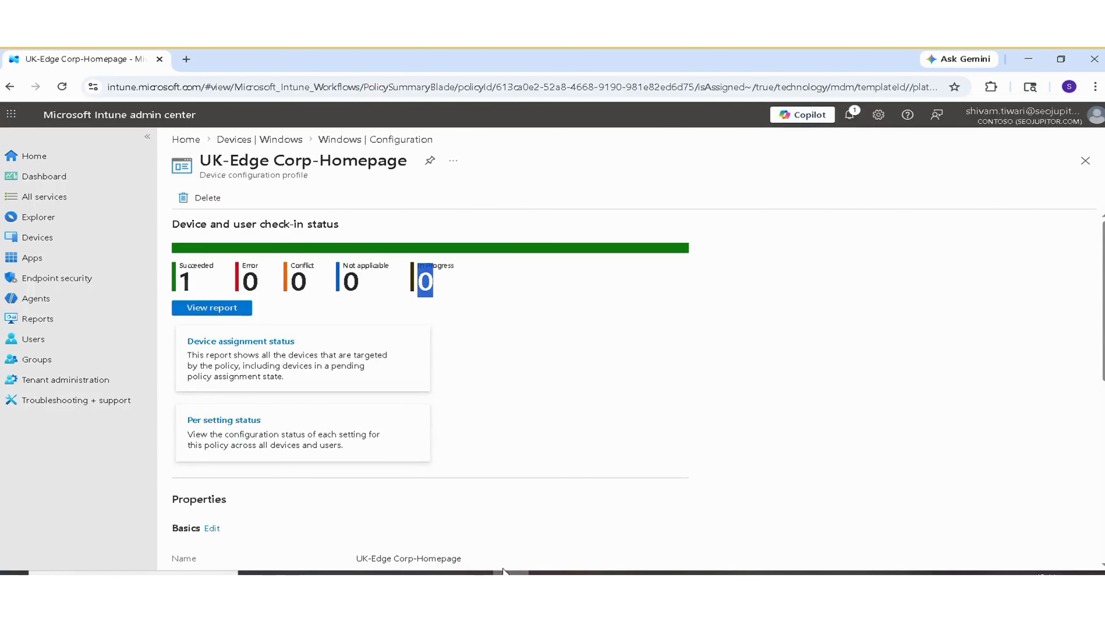
left_click(283, 140)
left_click(231, 322)
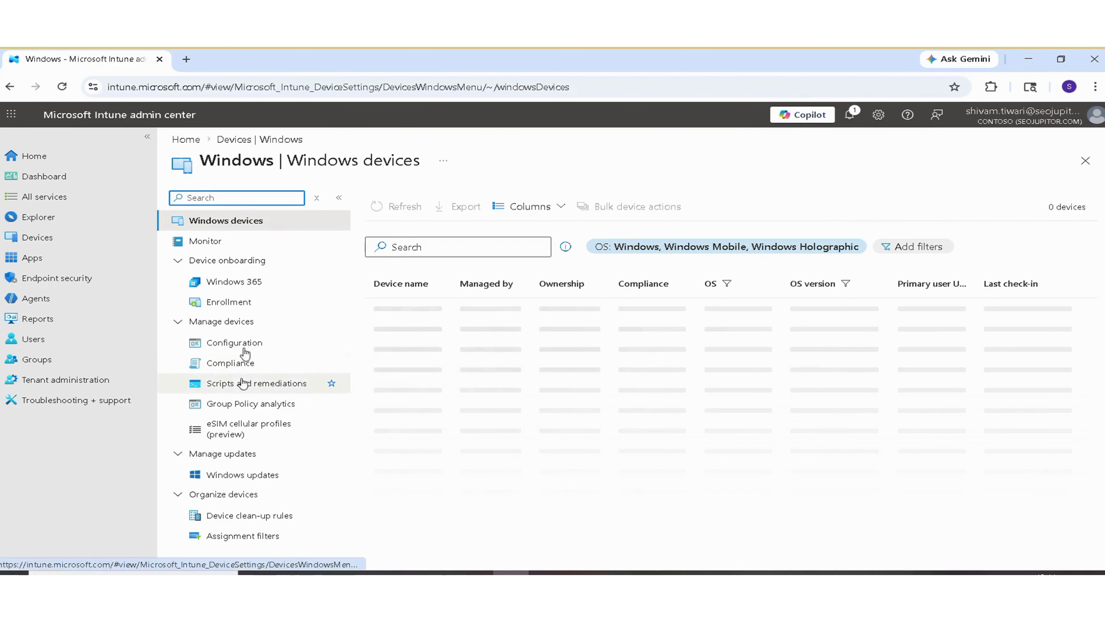
left_click(244, 344)
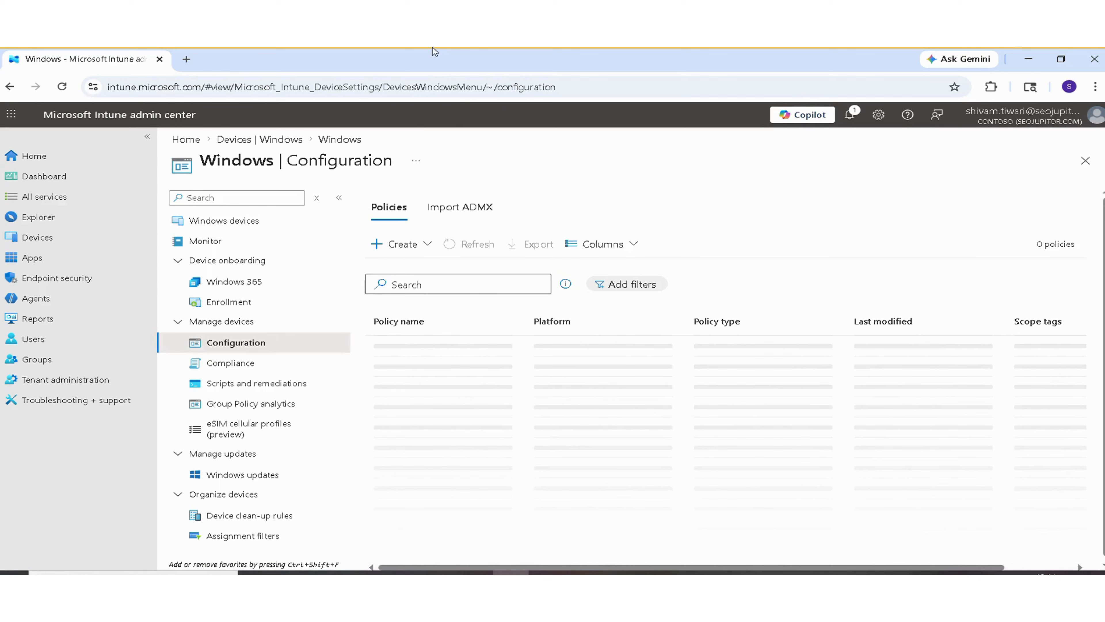
mouse_move(475, 573)
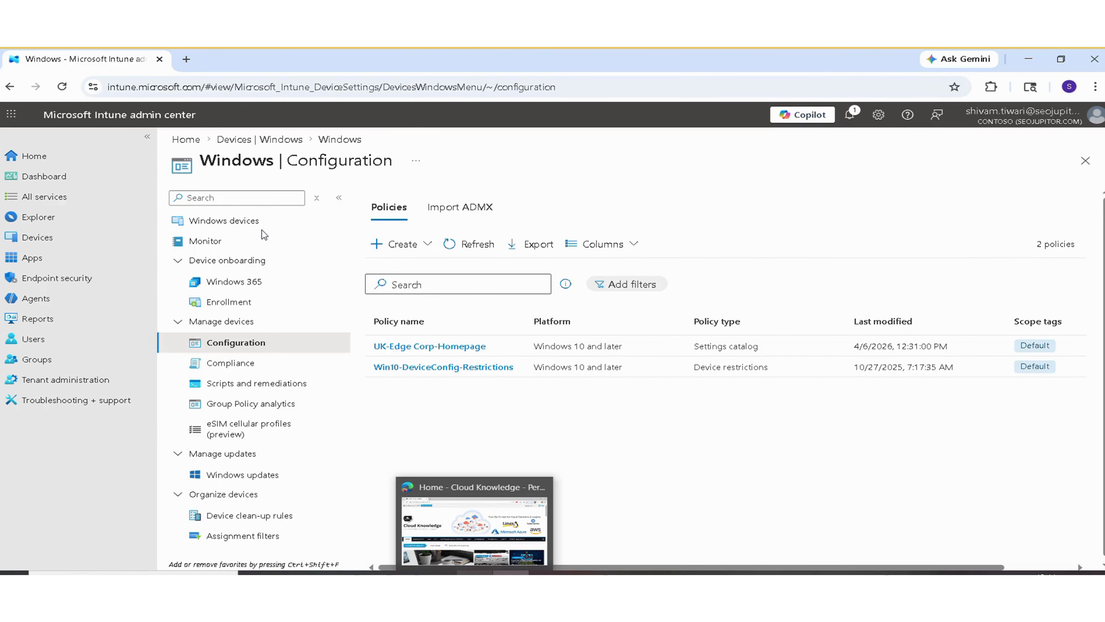
left_click(419, 348)
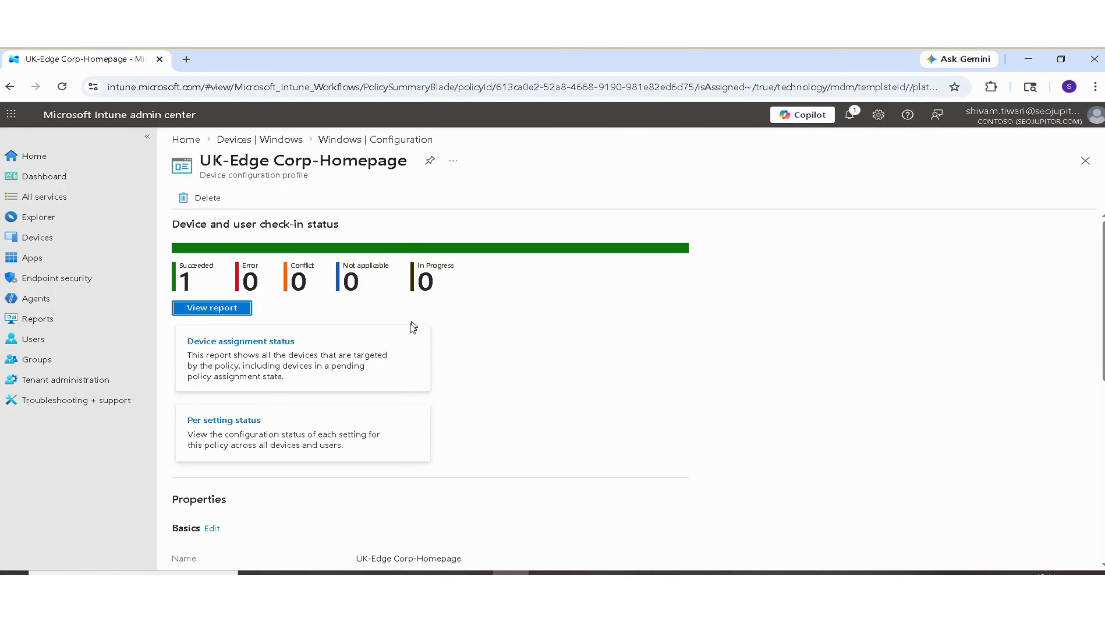
Check the policy's succeeded count, view its check-in report and open the policy settings of device DESKTOP-FS6TPQ2
left_click_drag(190, 281, 185, 280)
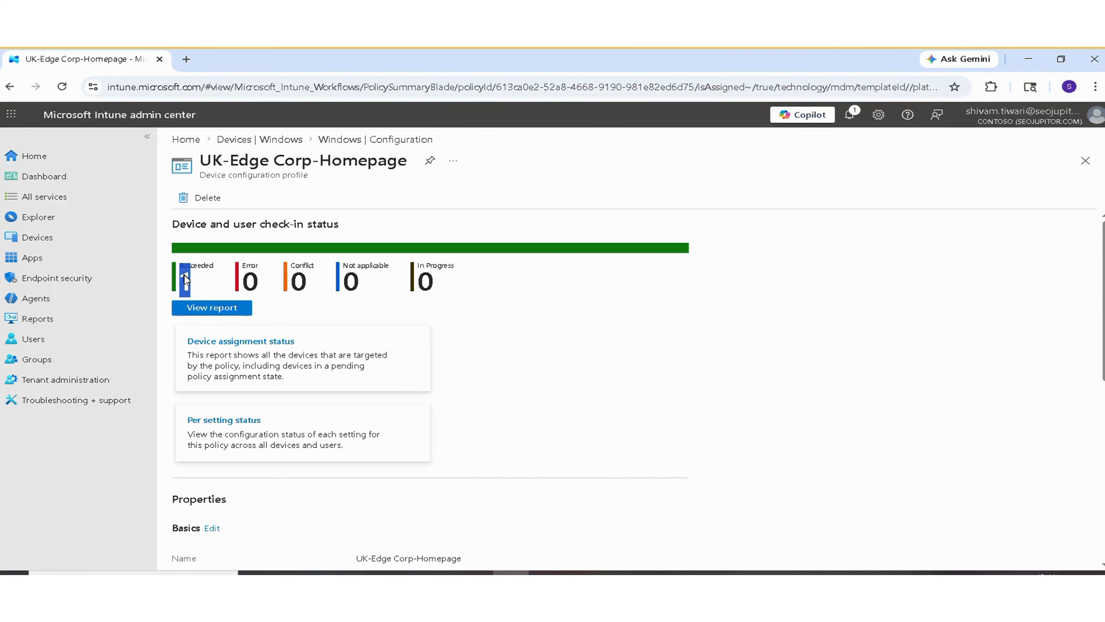
double_click(185, 279)
left_click(225, 308)
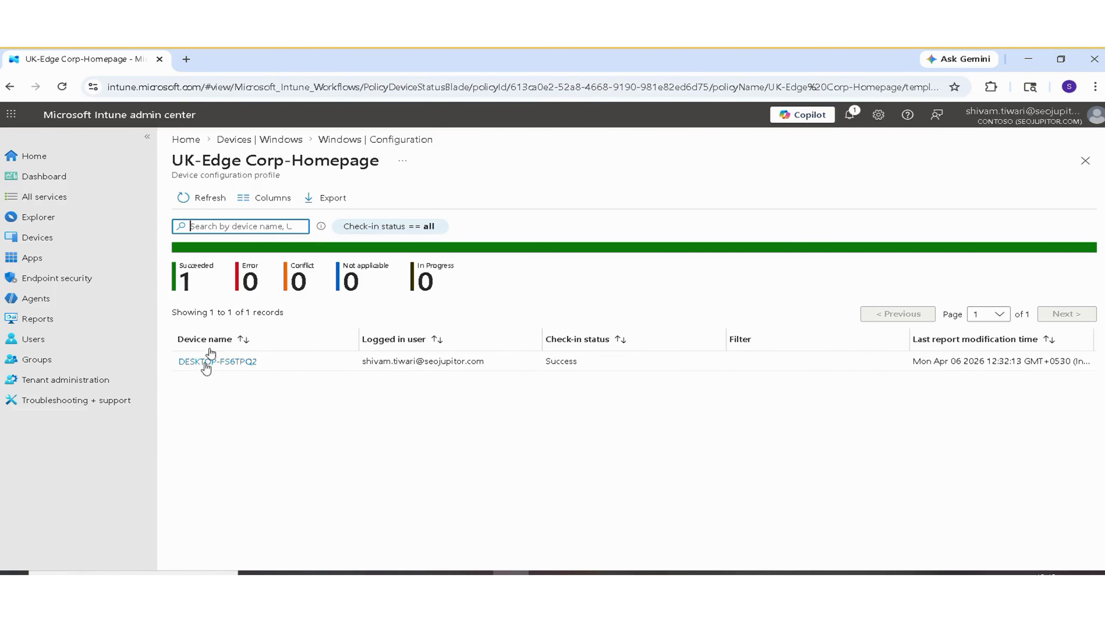
left_click(204, 362)
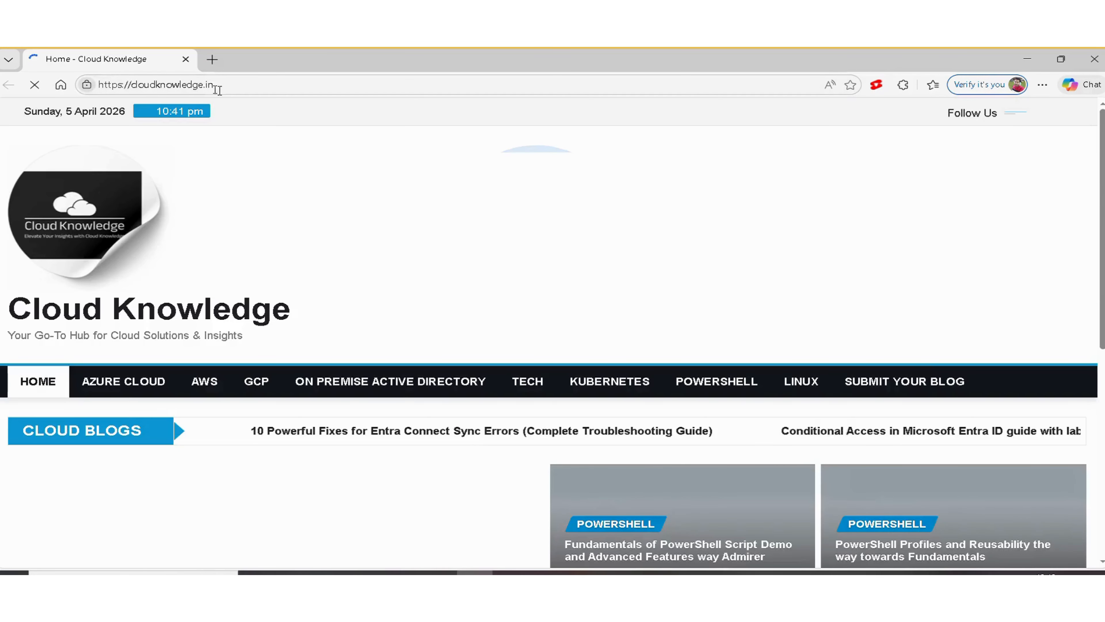
Switch to Microsoft Edge, test the home page in a new tab and close both tabs
left_click(212, 59)
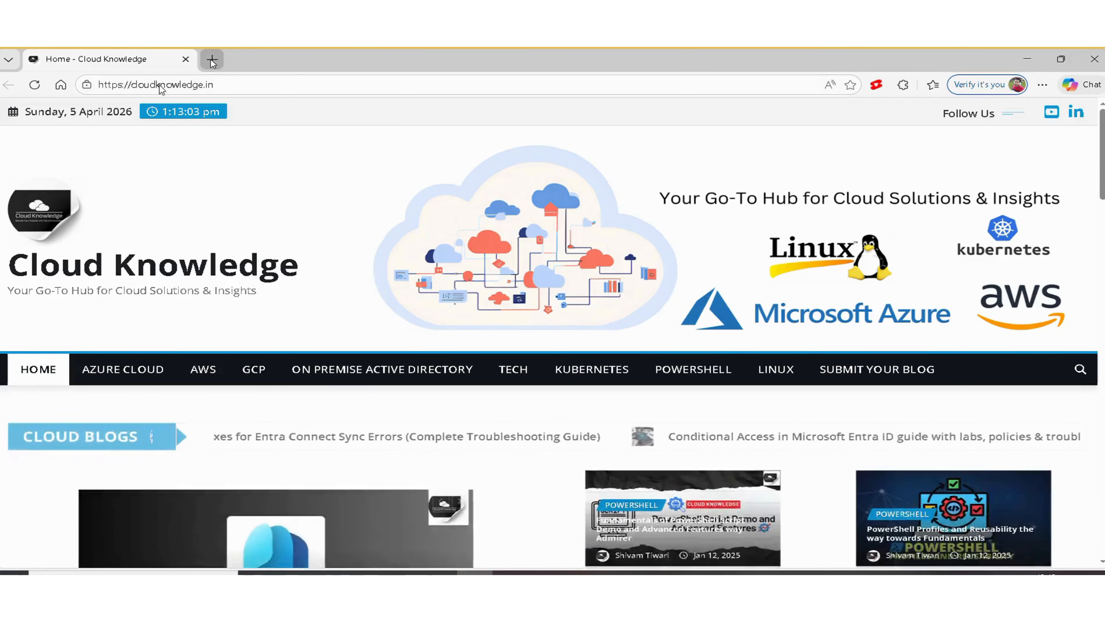
left_click(61, 86)
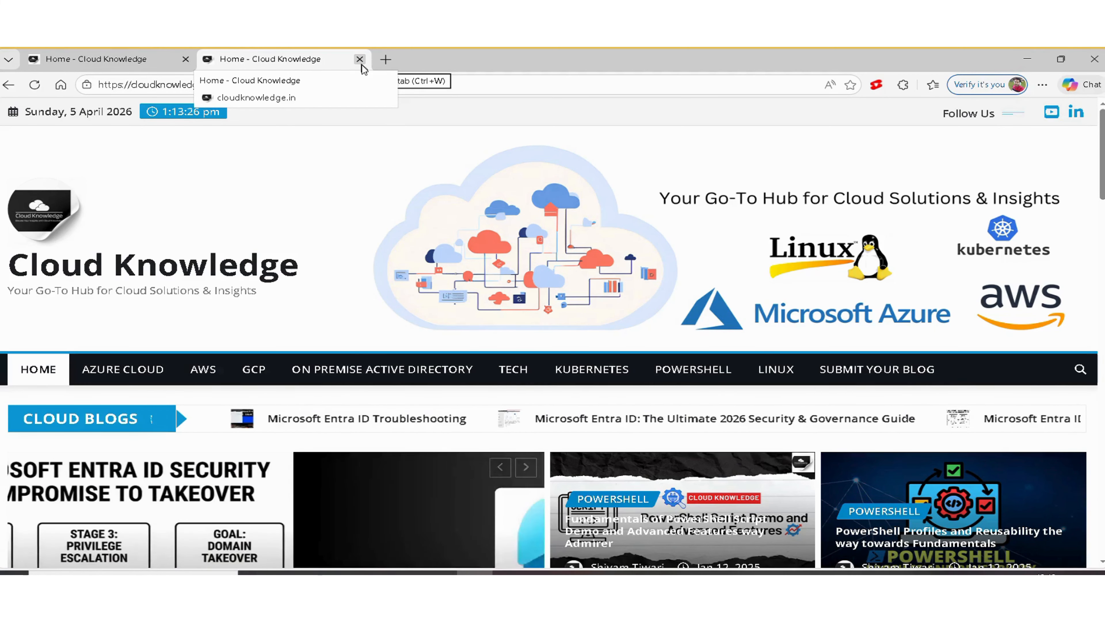
left_click(361, 63)
left_click(185, 63)
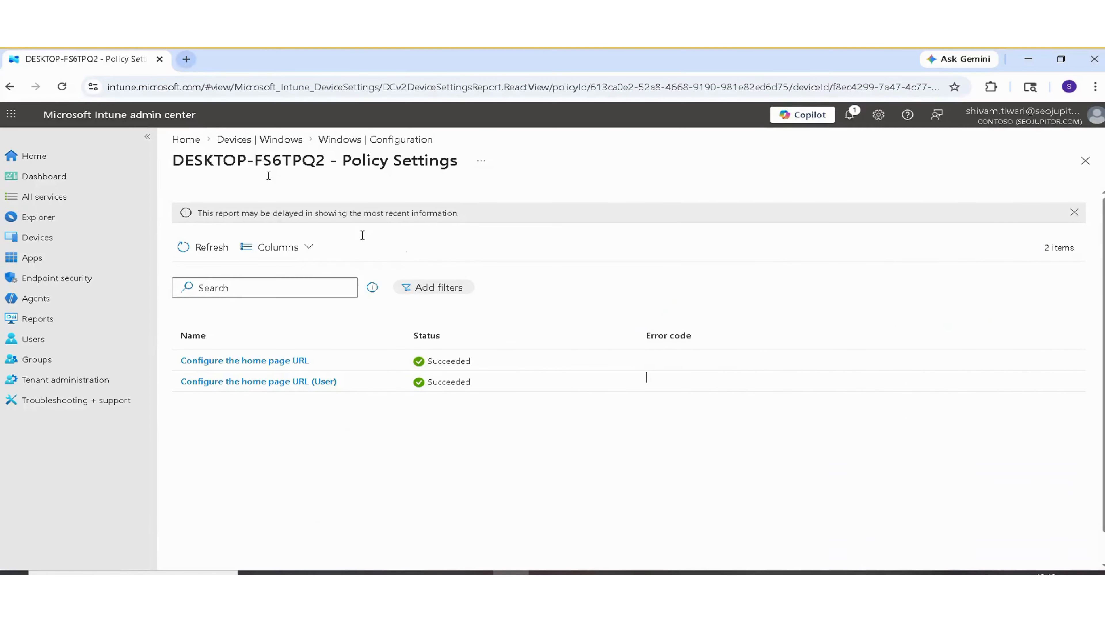
Return to the Windows configuration policies in the Intune admin center and start a new policy
left_click(290, 140)
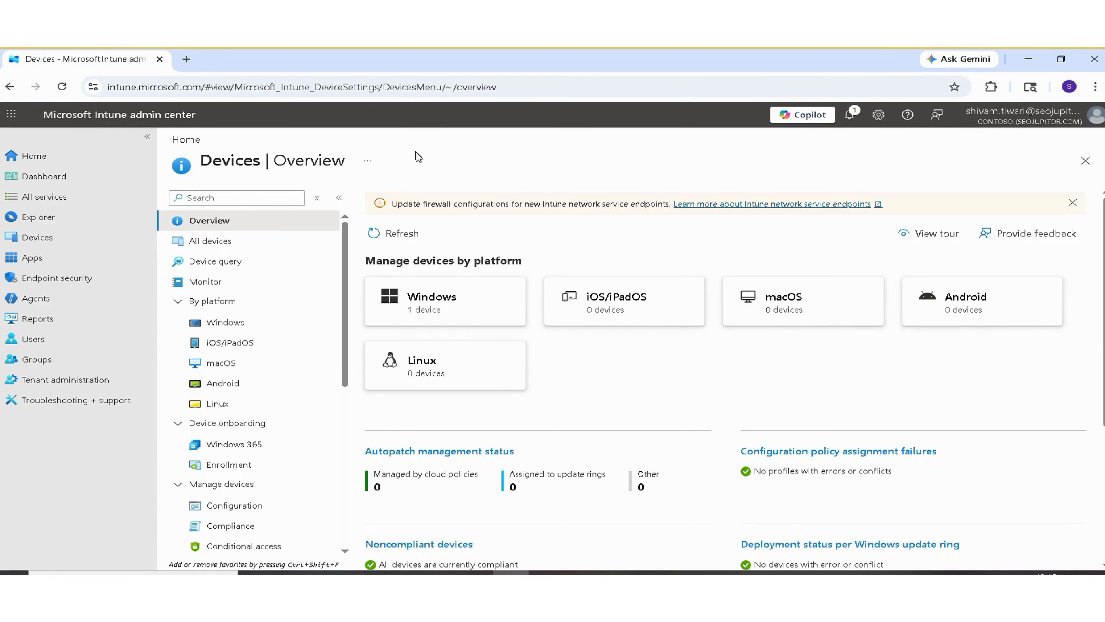
left_click(231, 323)
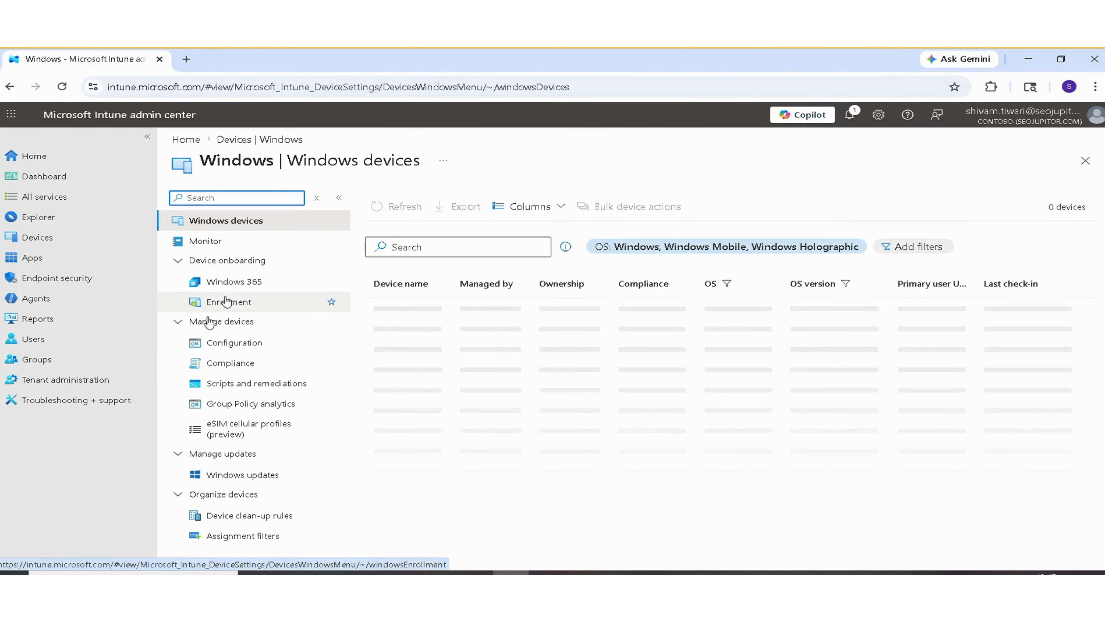
left_click(232, 348)
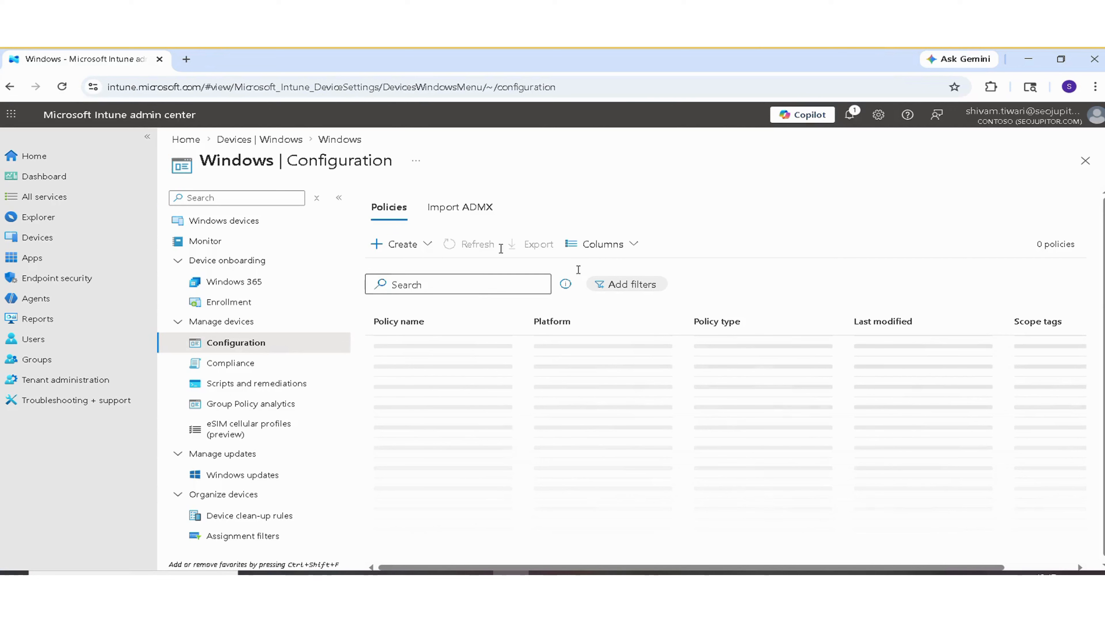
left_click(378, 246)
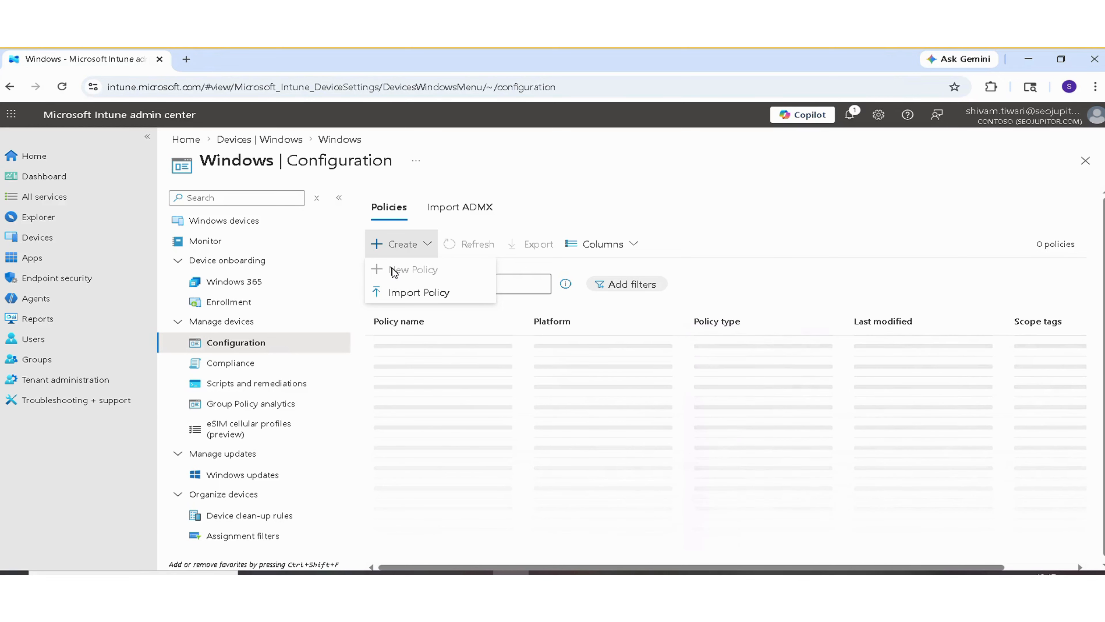
left_click(394, 272)
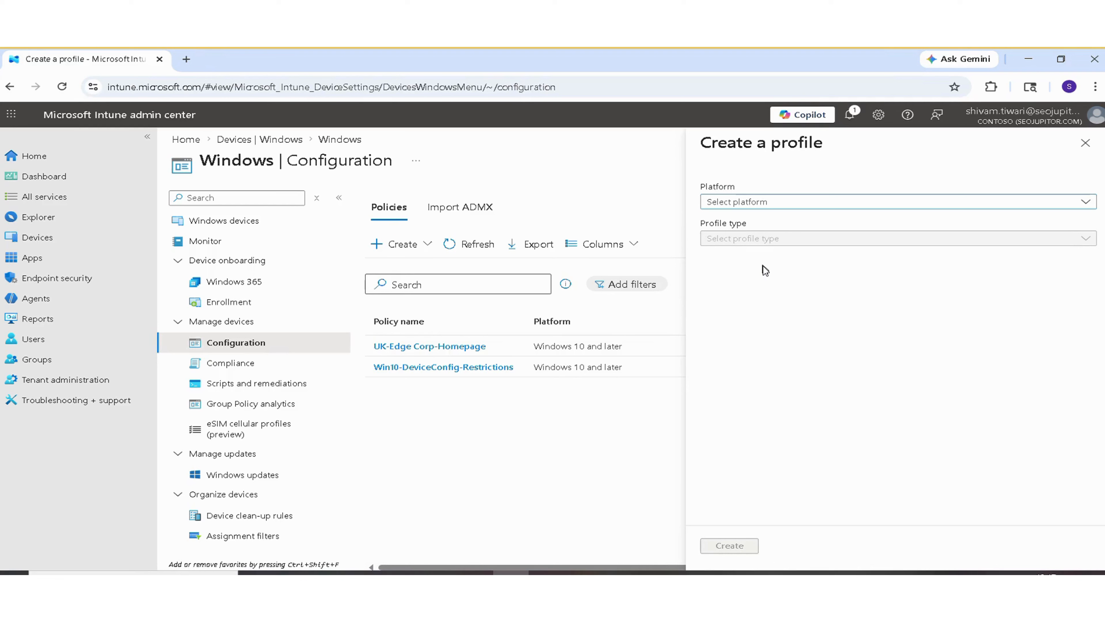
Create a profile for Windows 10 and later from the Device restrictions template
left_click(791, 204)
left_click(790, 219)
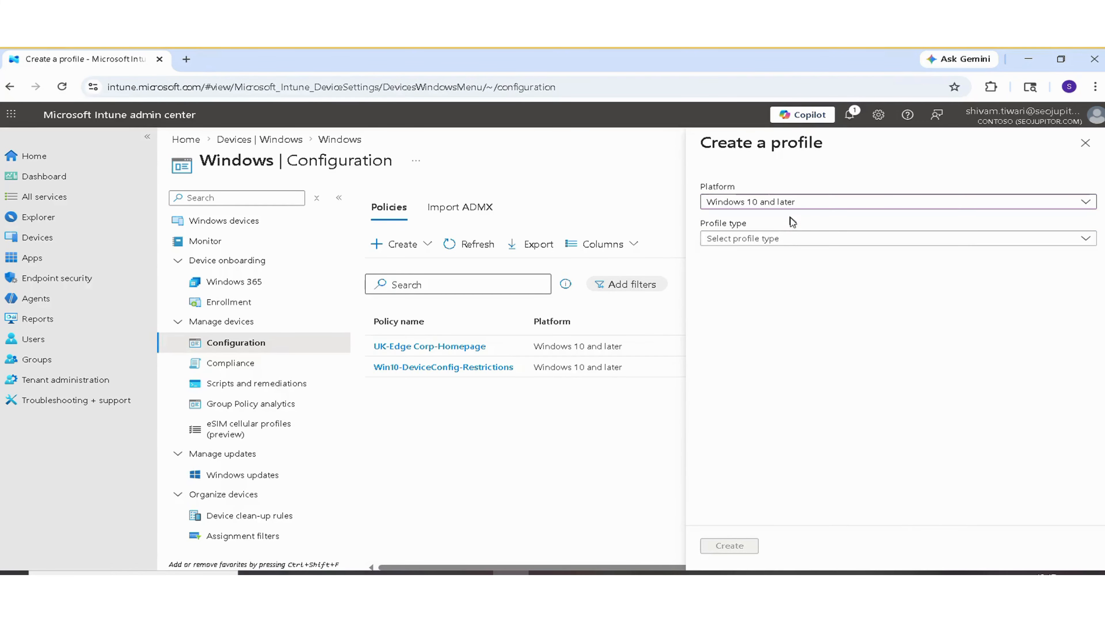
left_click(778, 242)
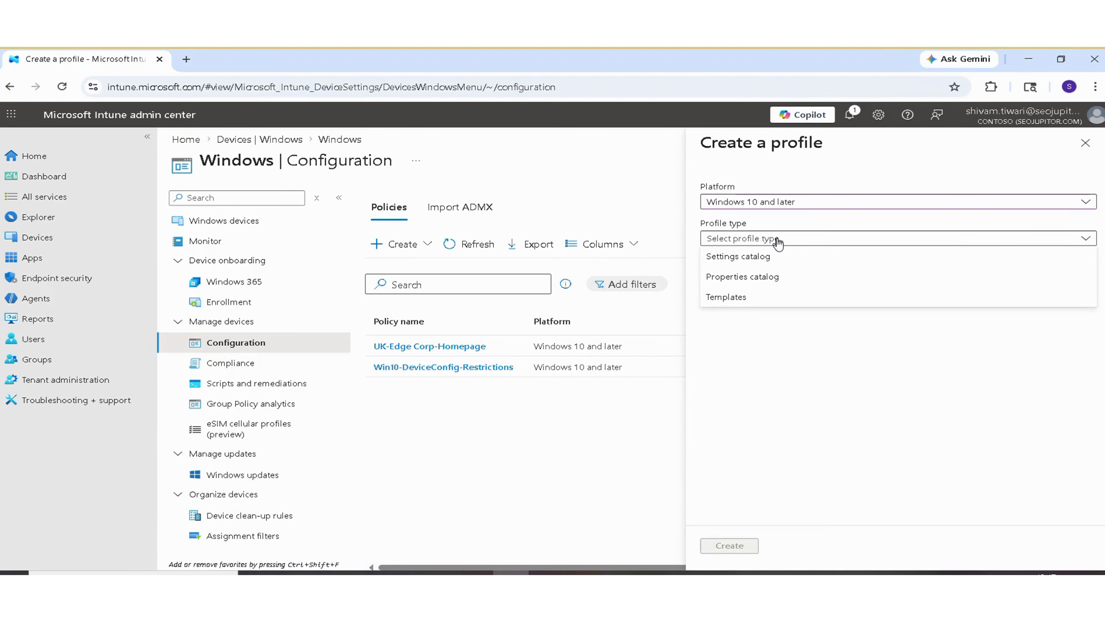
left_click(756, 301)
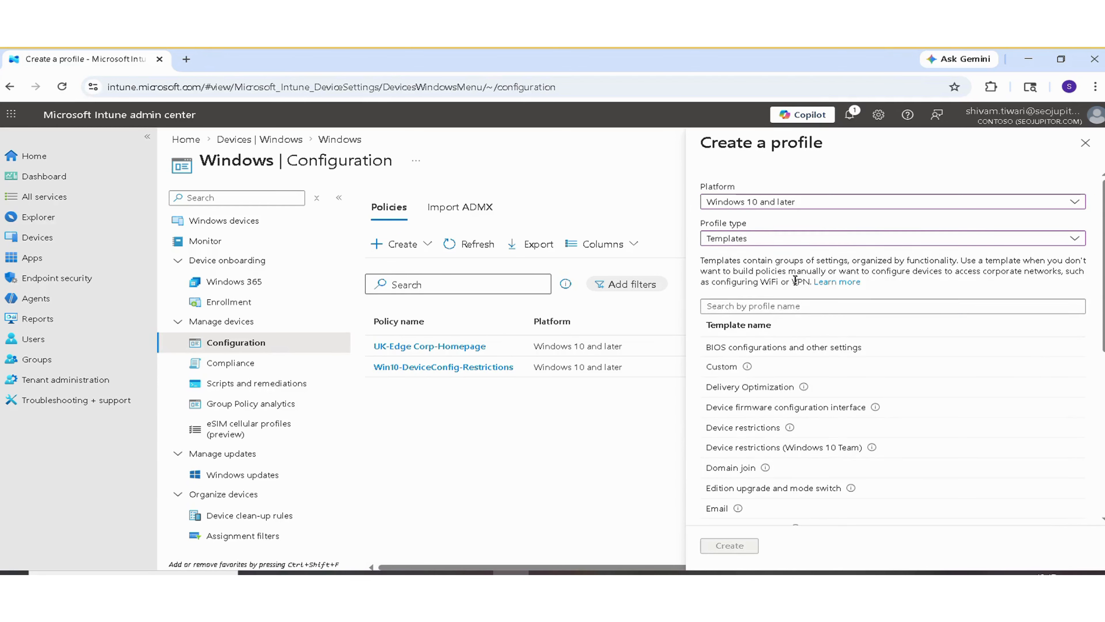
scroll(753, 392, "down", 1)
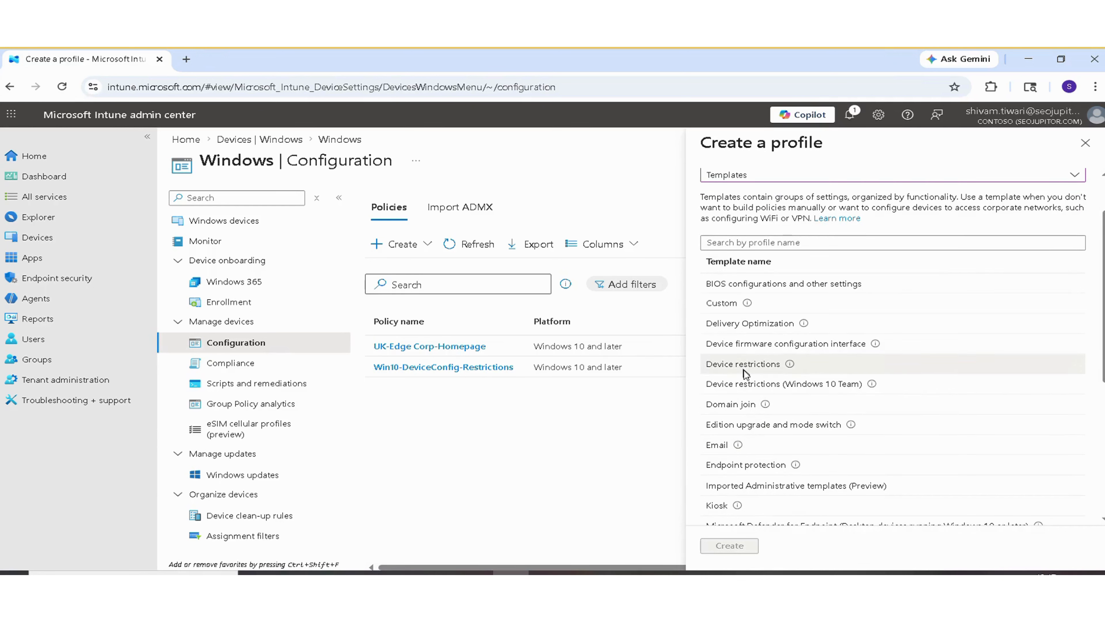
mouse_move(873, 384)
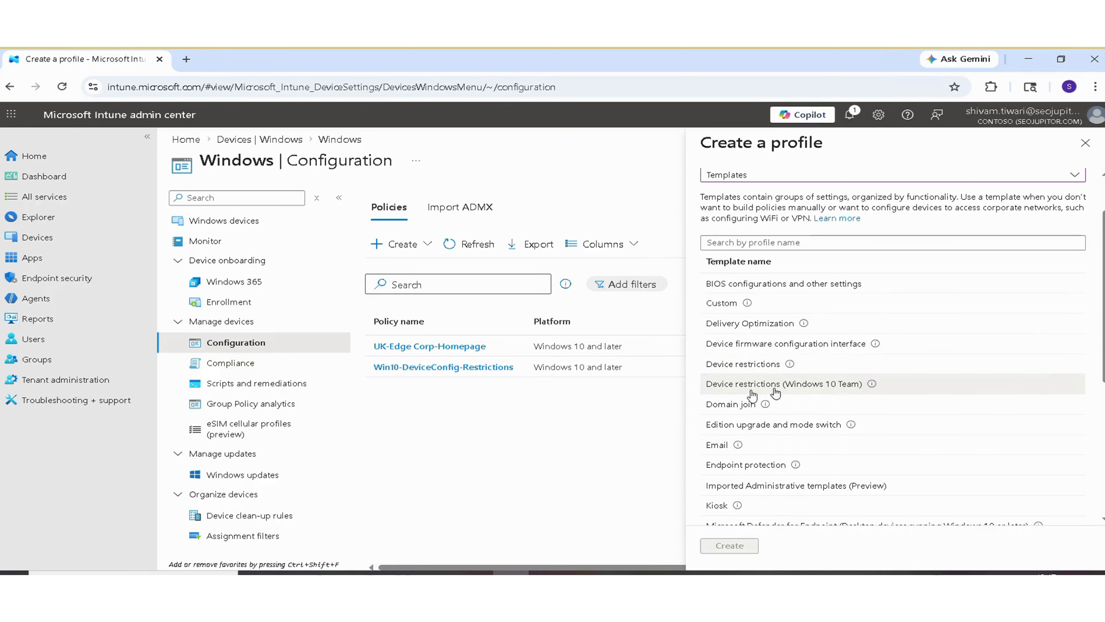
left_click(740, 370)
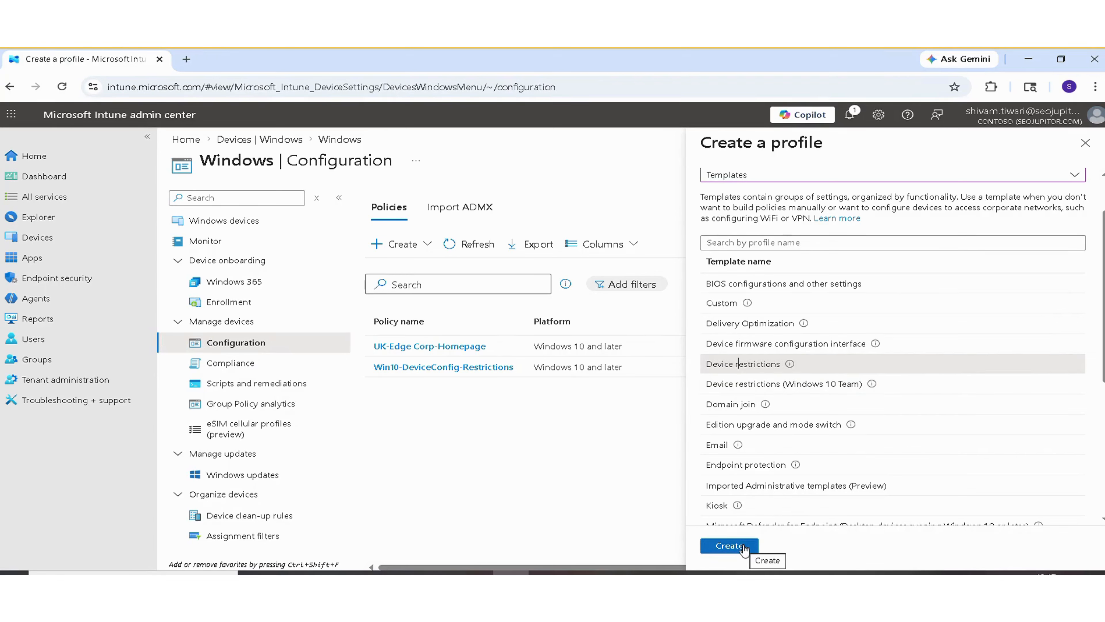
scroll(724, 407, "down", 5)
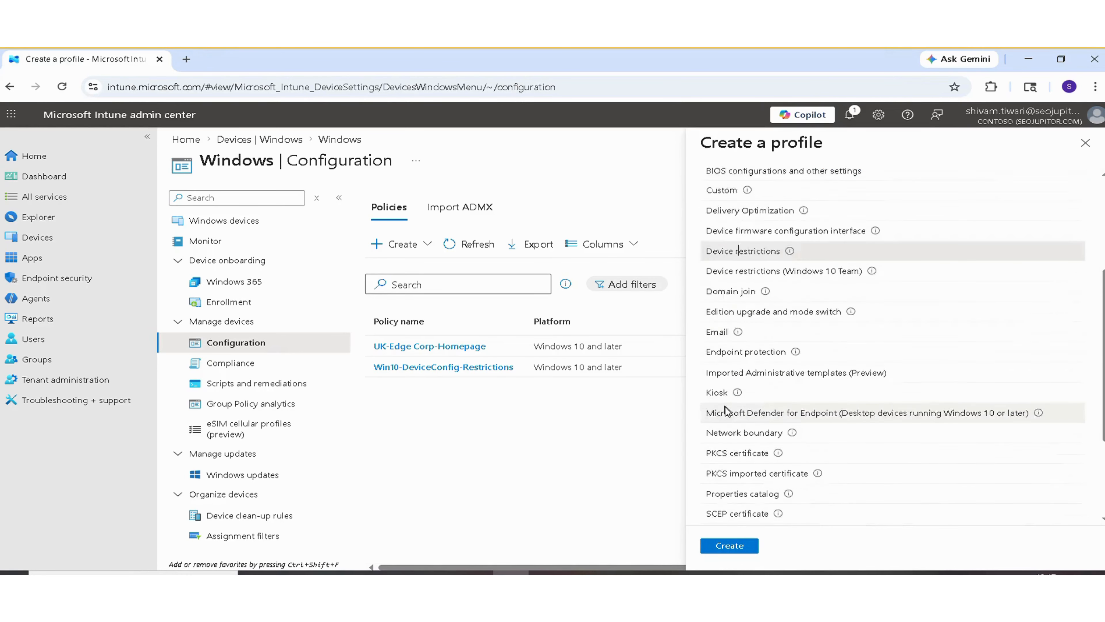
scroll(727, 445, "down", 3)
scroll(727, 446, "up", 10)
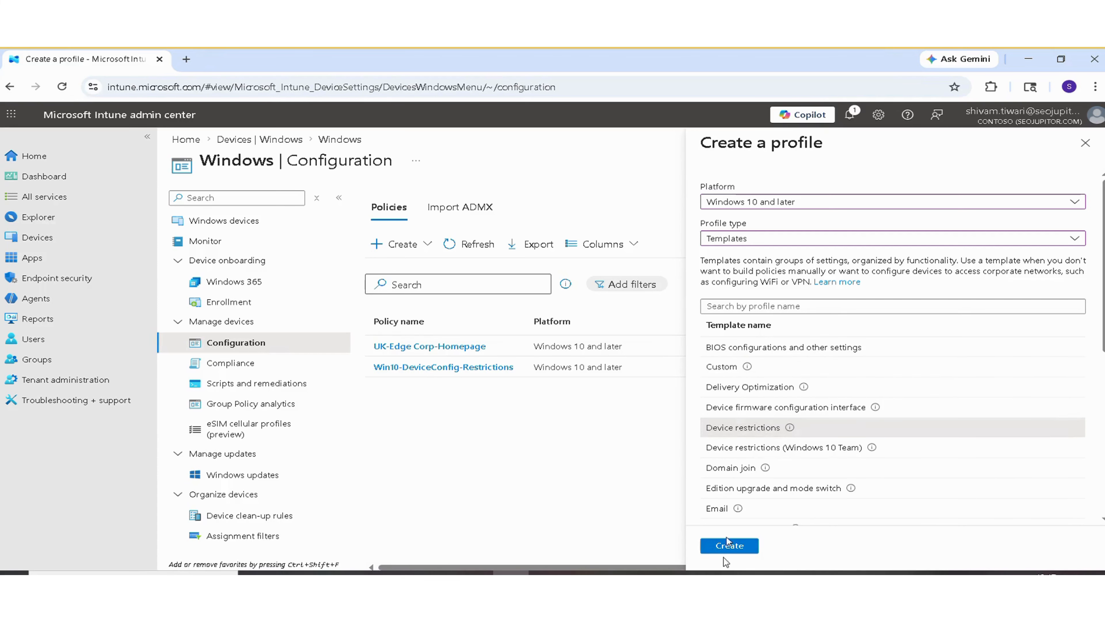
left_click(725, 548)
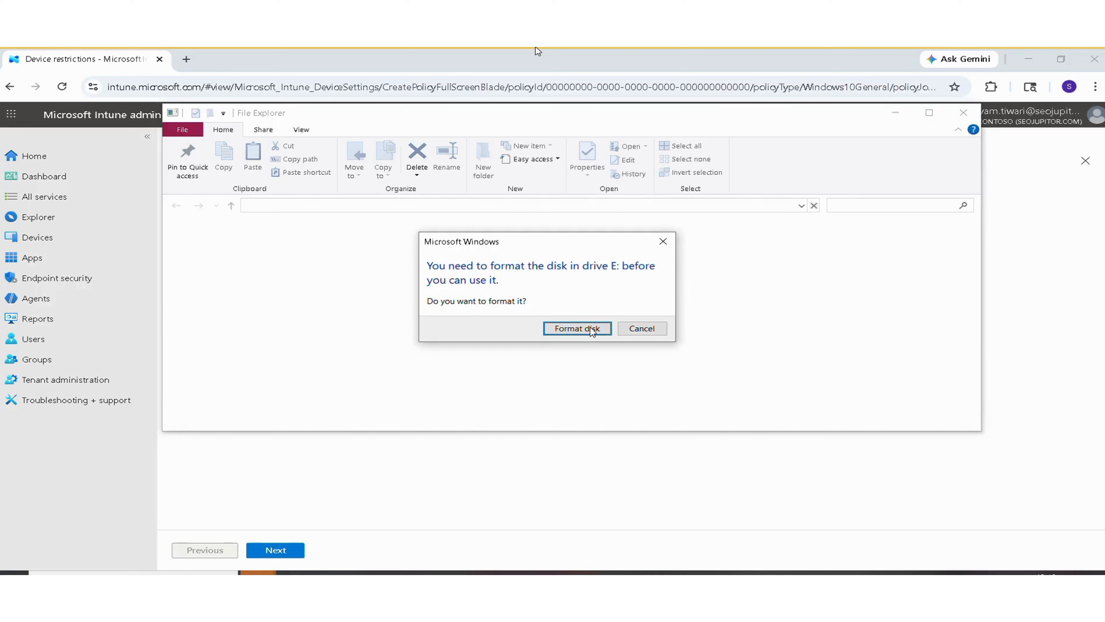
Quick-format USB Drive (E:) as FAT32 with 16-kilobyte allocation units, and return to the Device restrictions profile in Intune
left_click(592, 330)
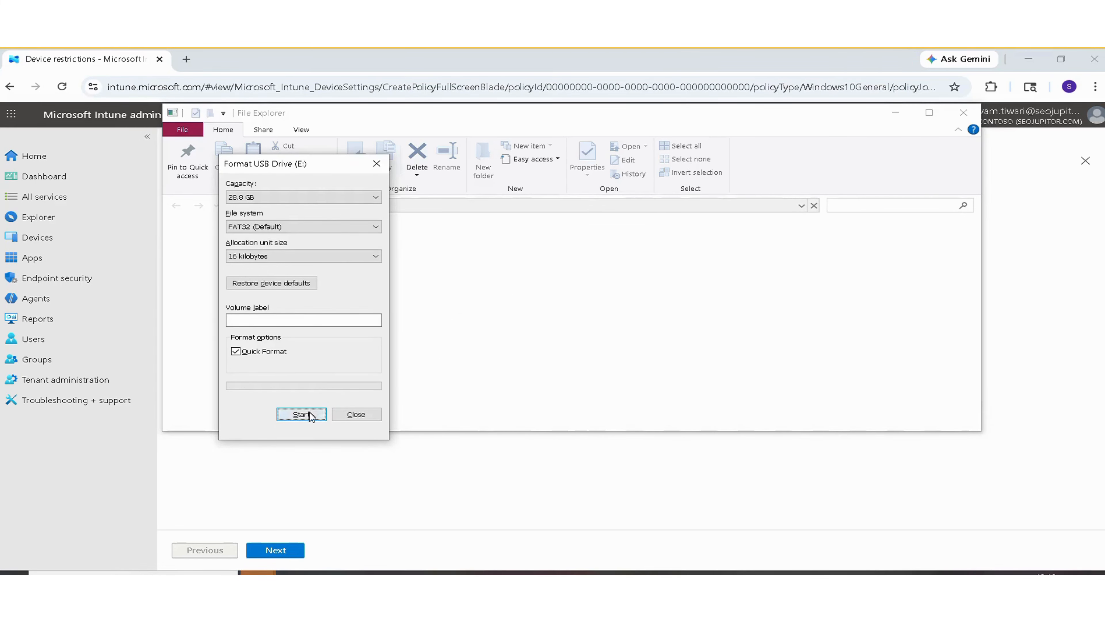
left_click(310, 412)
left_click(602, 321)
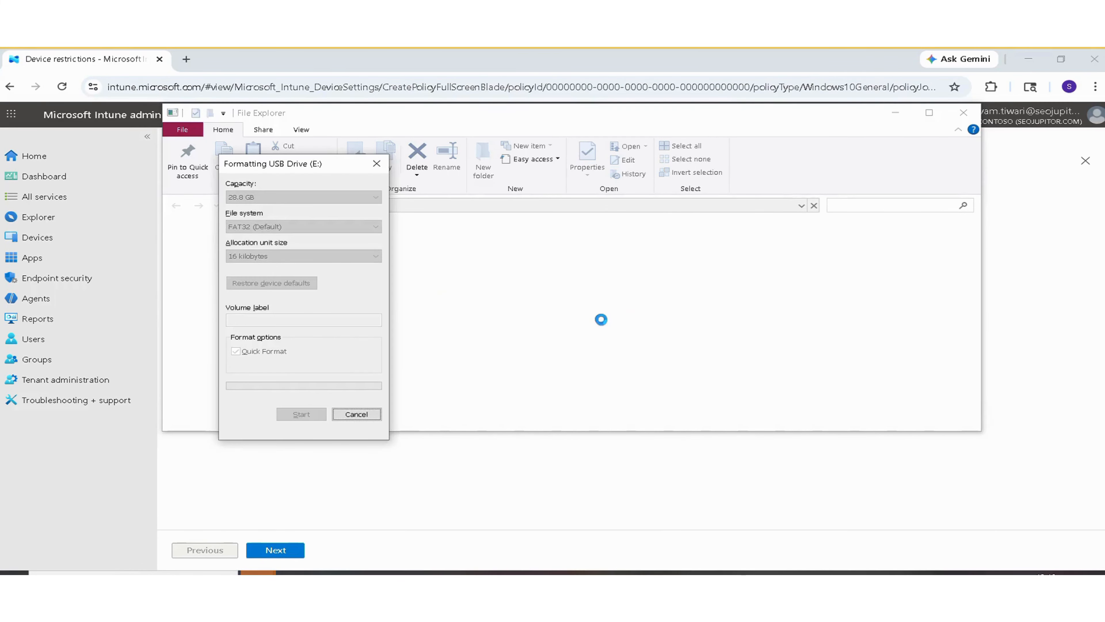
left_click(635, 320)
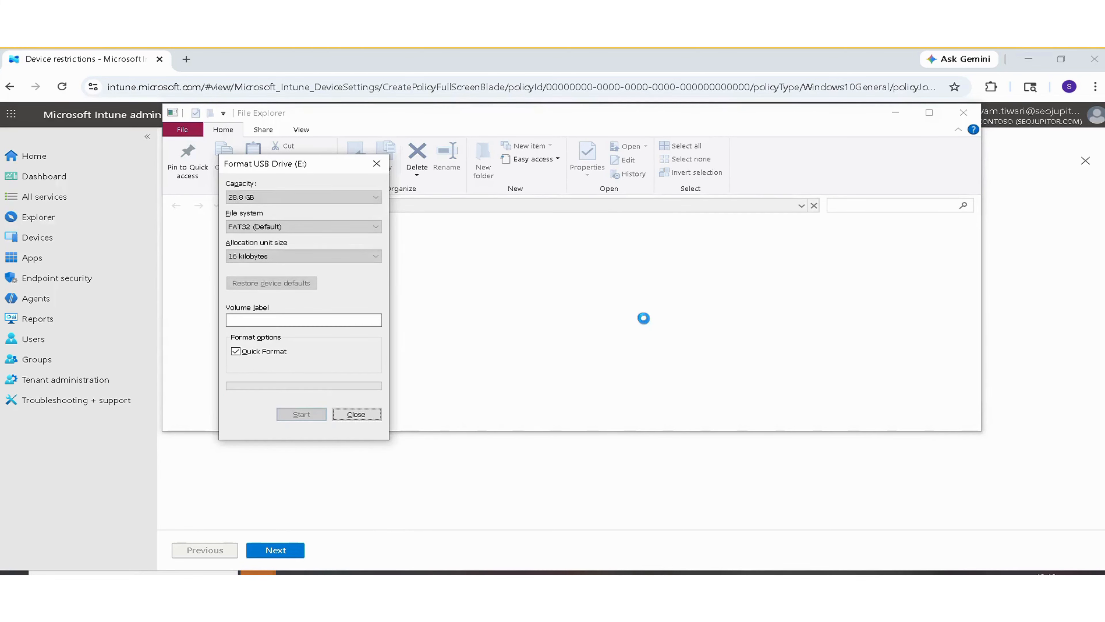
left_click(356, 414)
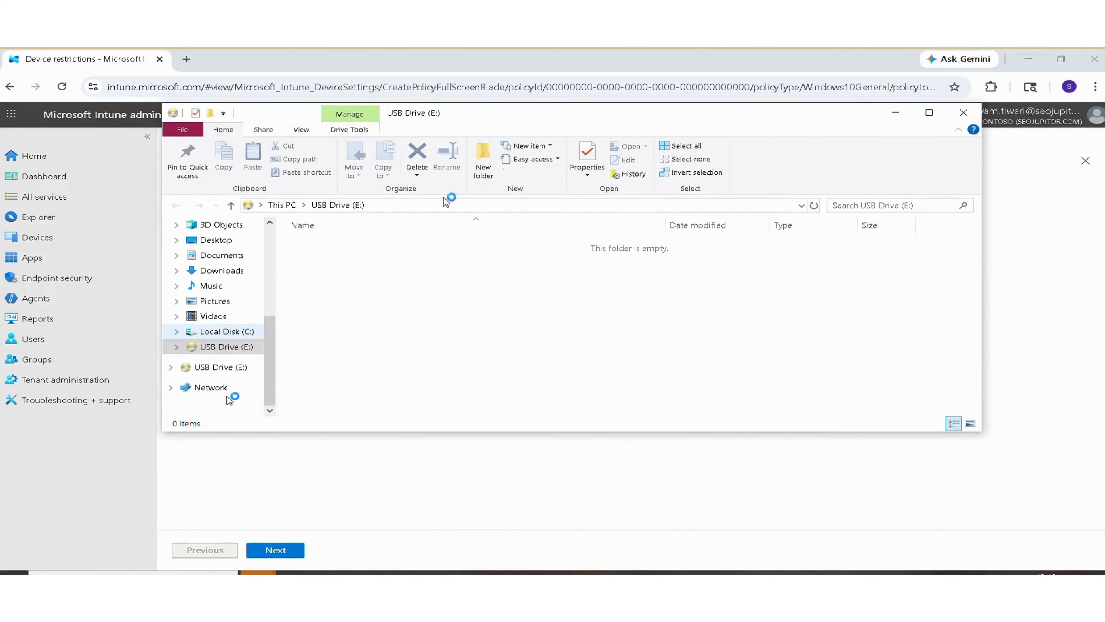
left_click(625, 51)
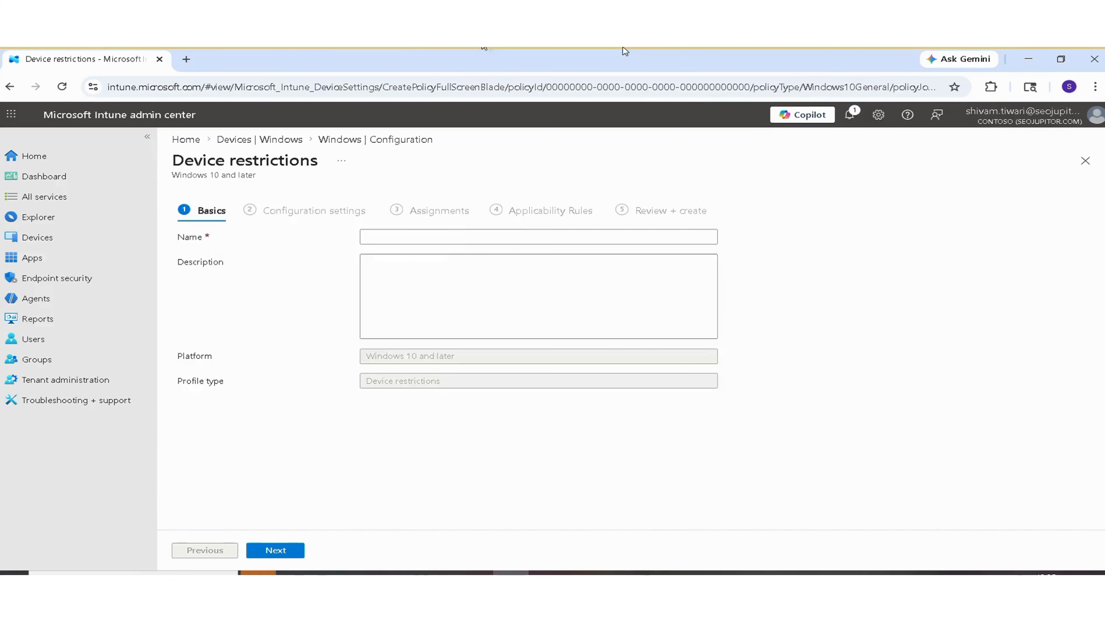
Name the profile "Windows - Block USB Storage", describe it as "This is block our mass storge devices." and continue to its configuration settings
left_click(450, 238)
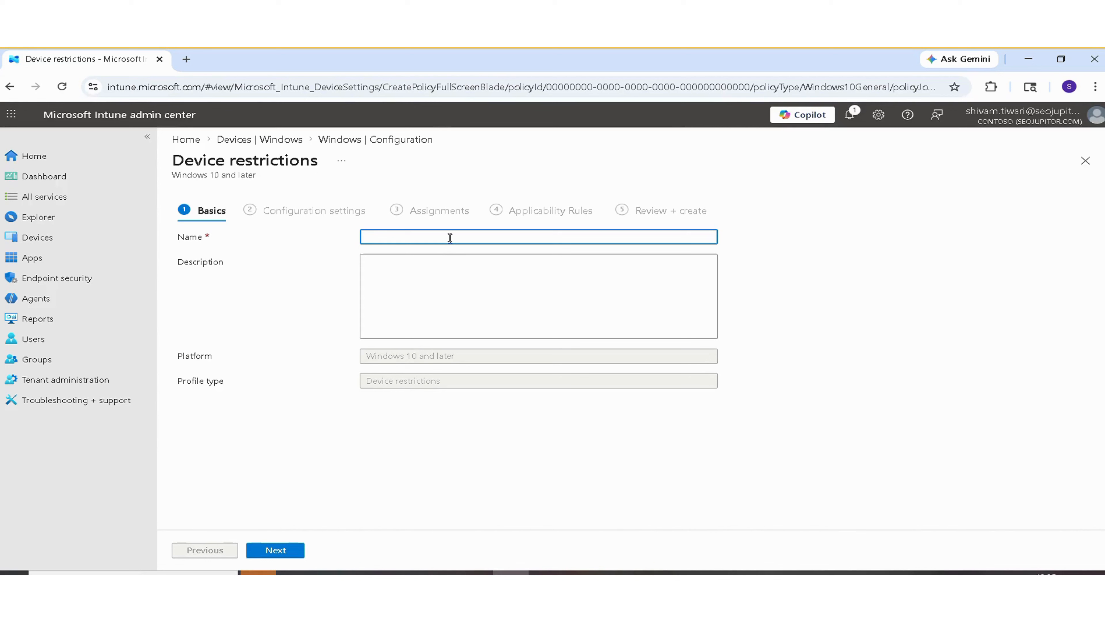
type("Windows -Block USB Storage")
left_click(409, 236)
left_click(489, 272)
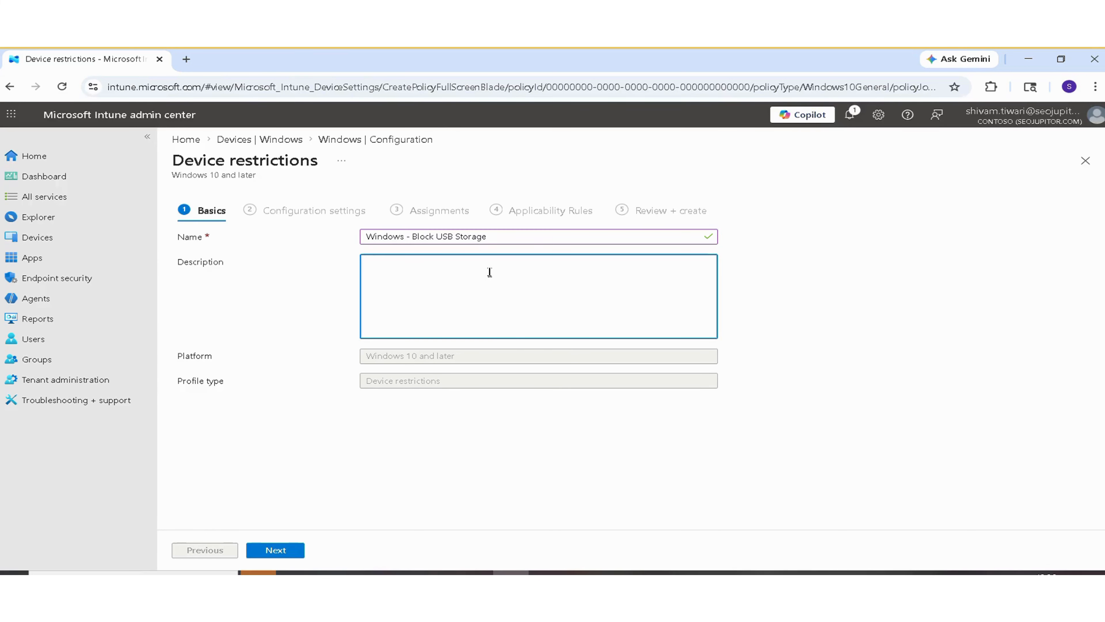
type("This is block our mass storge devices.")
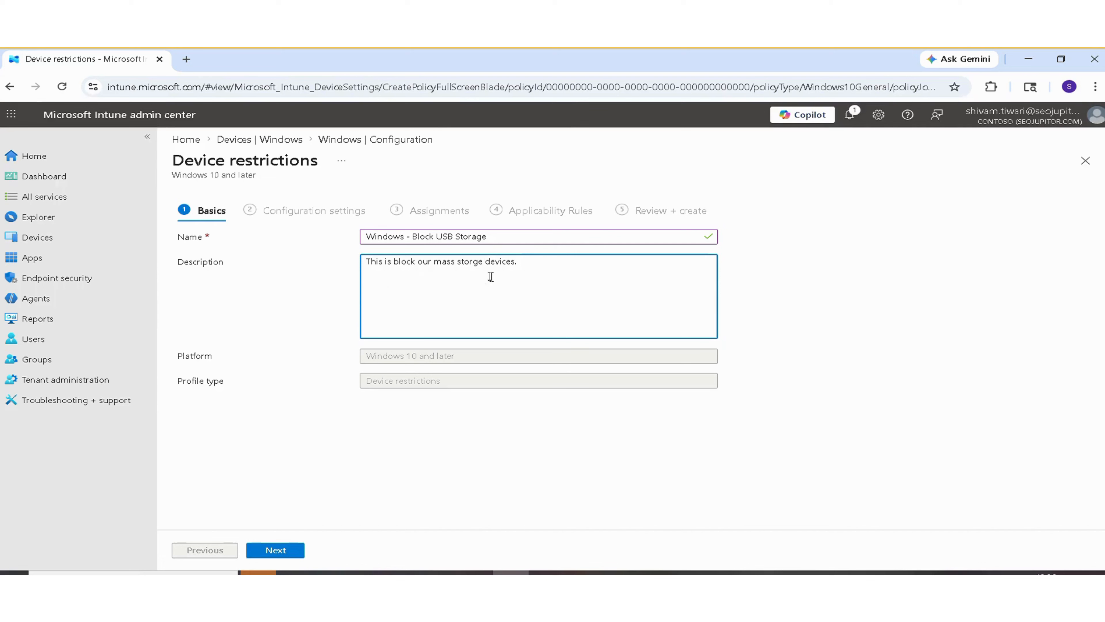
left_click(276, 550)
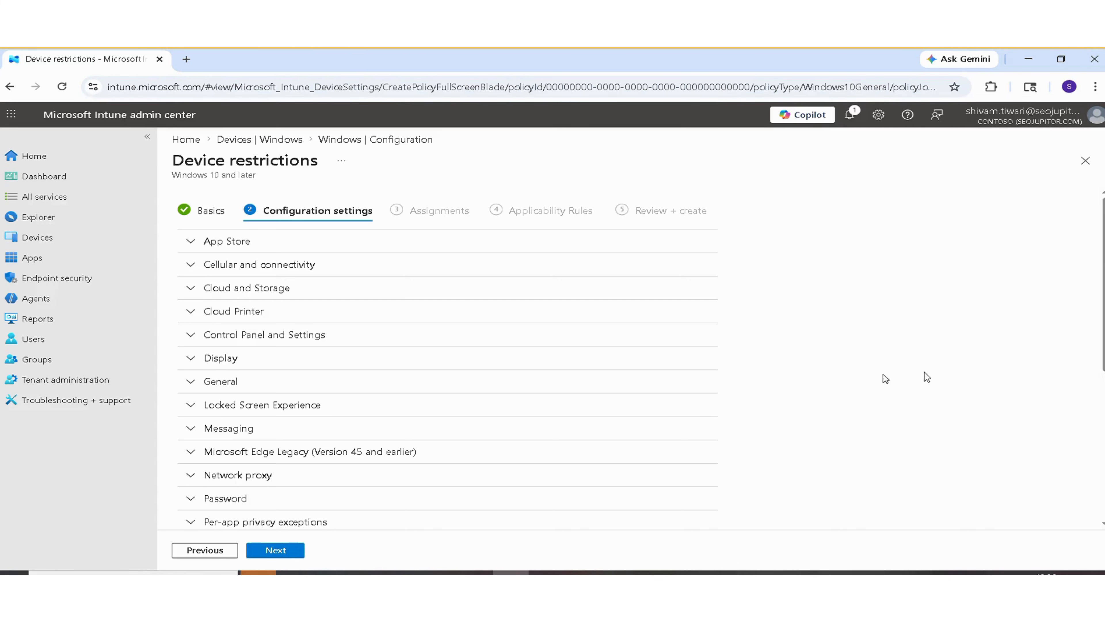
Look through the device restriction categories, expanding those from Power Settings up to Projection to find a removable storage setting
scroll(581, 373, "down", 2)
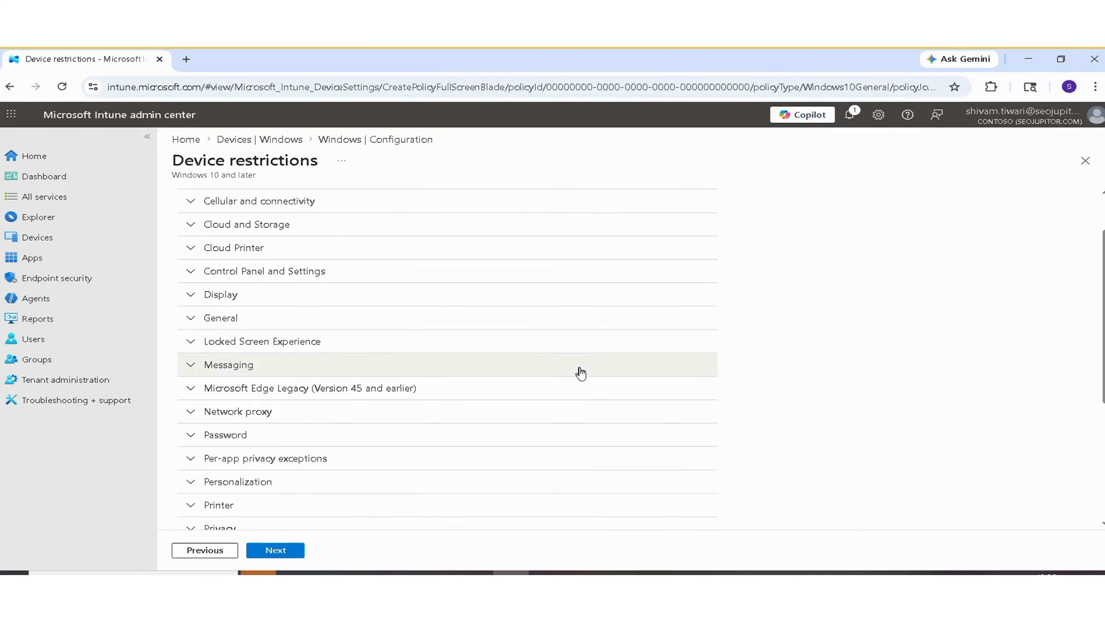
scroll(581, 373, "down", 2)
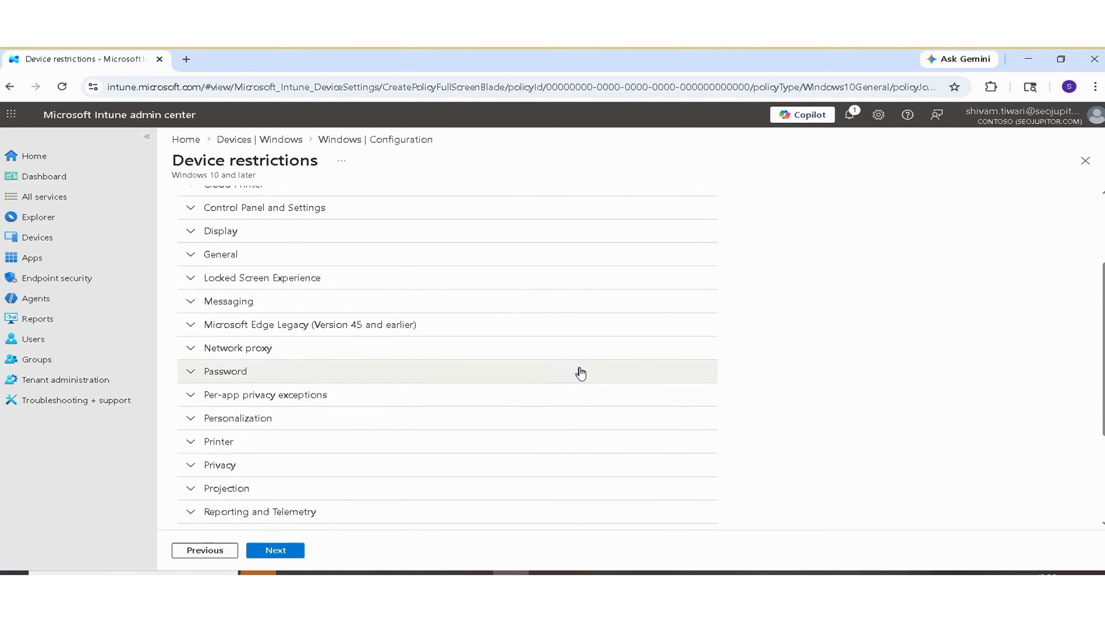
scroll(580, 373, "down", 5)
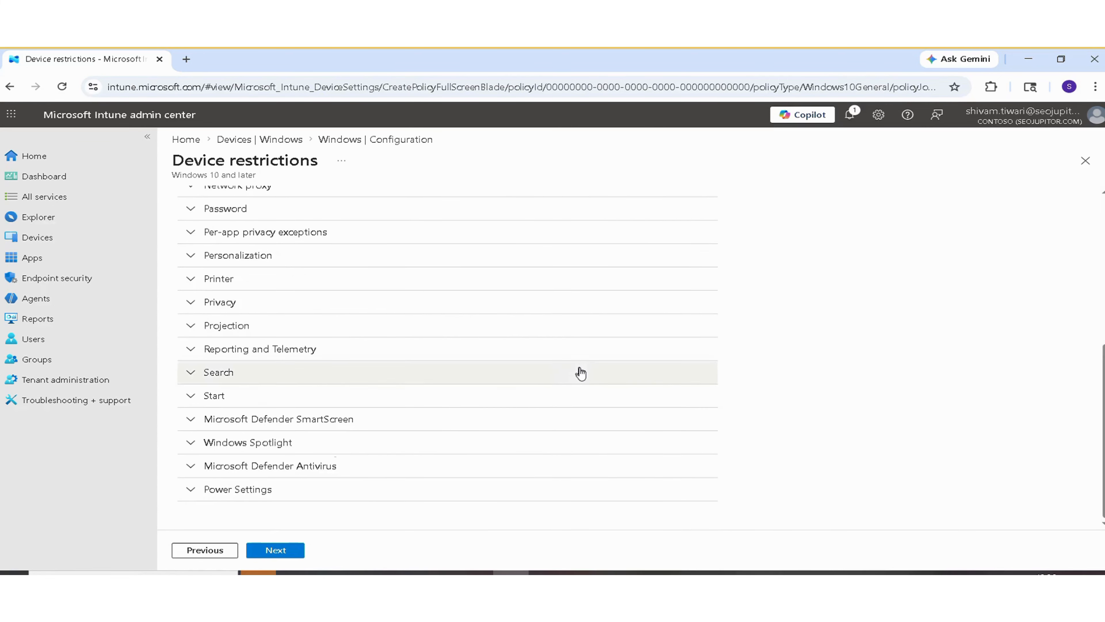
left_click(194, 483)
left_click(192, 473)
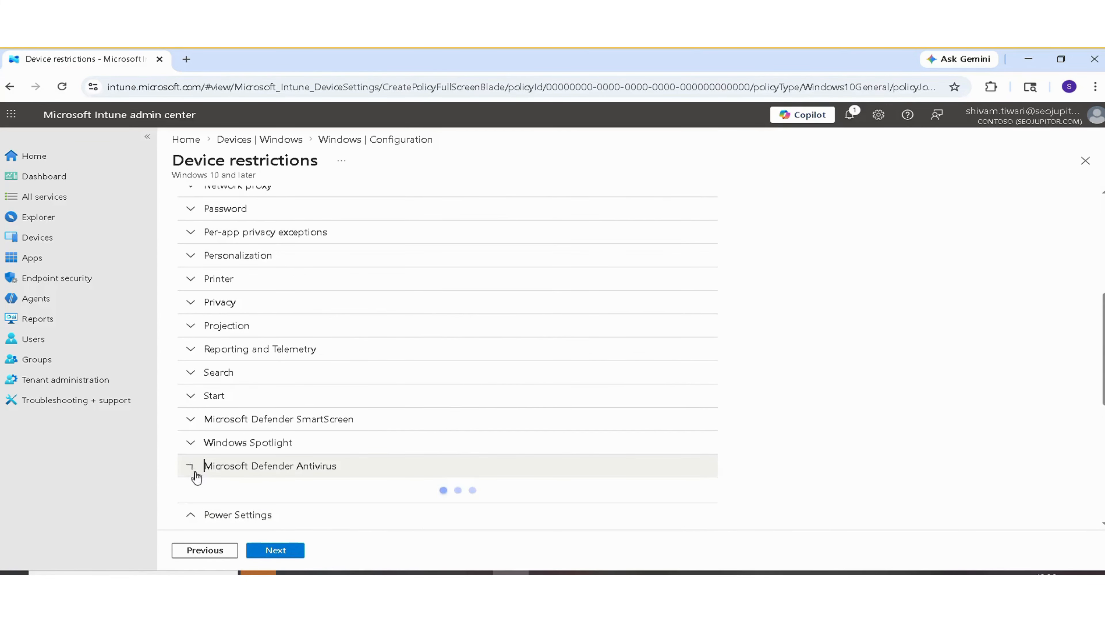
left_click(198, 444)
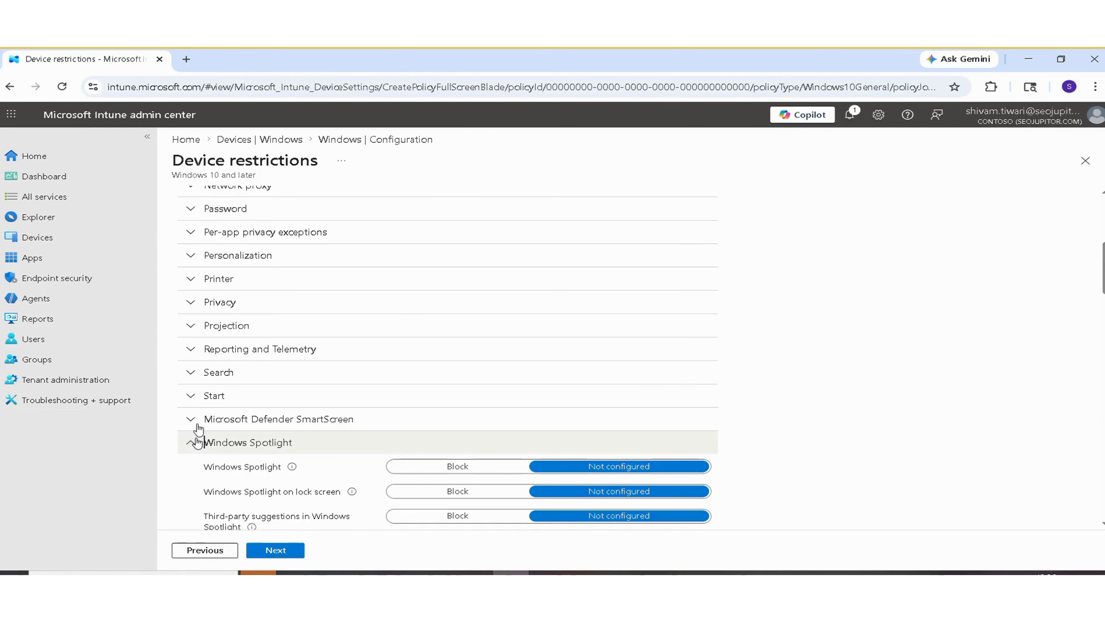
left_click(194, 419)
left_click(194, 394)
left_click(192, 372)
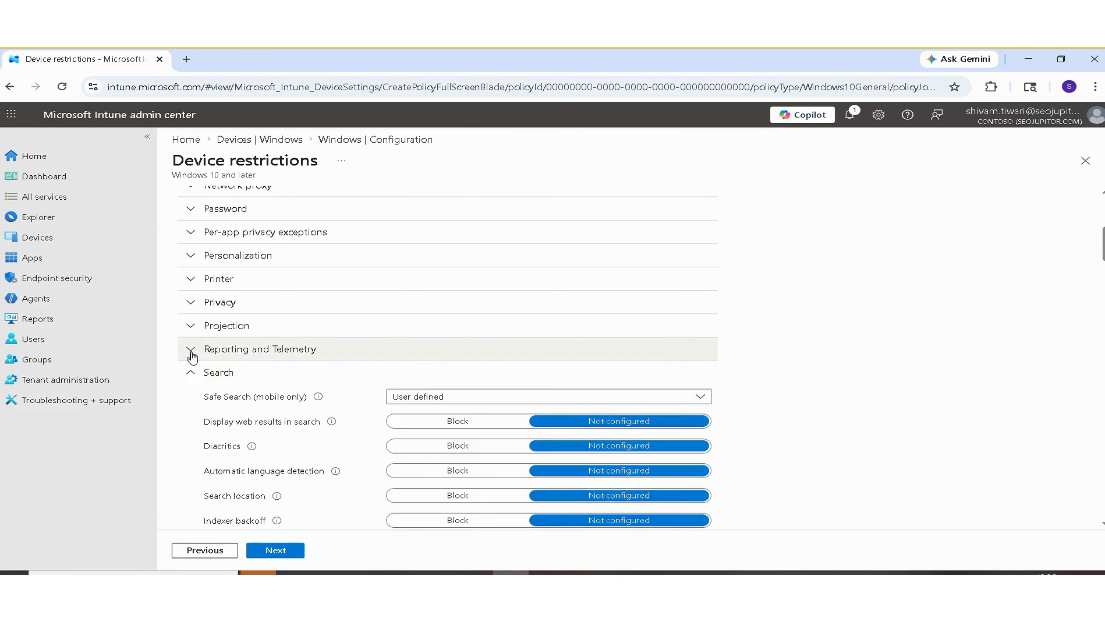
left_click(192, 349)
left_click(194, 326)
scroll(202, 323, "up", 5)
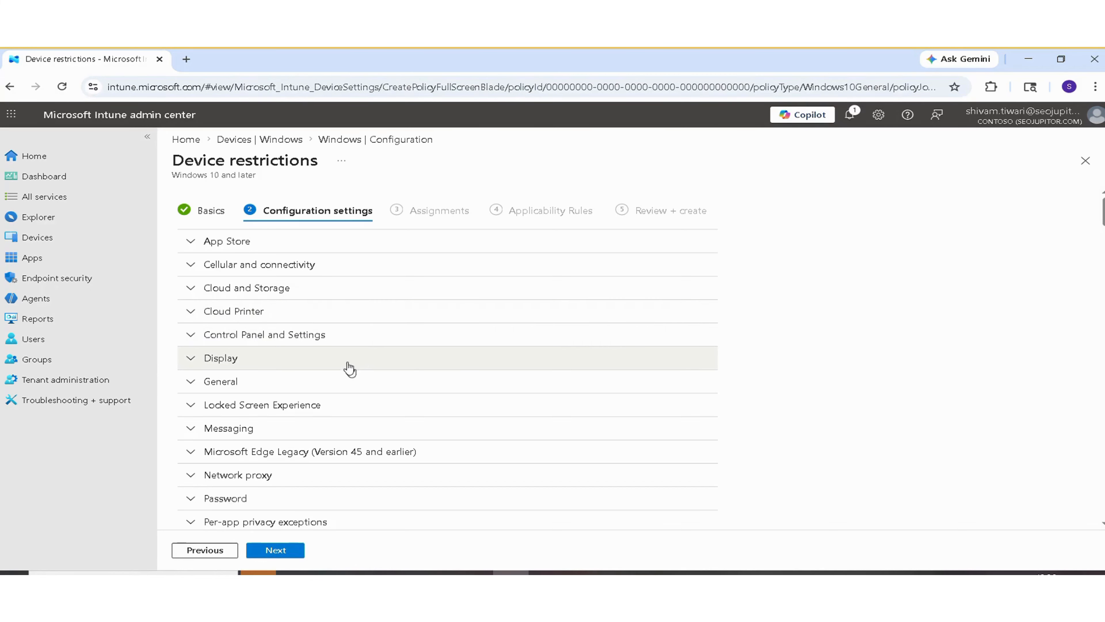
Expand the App Store category and inspect the options offered for Developer unlock and Trusted app installation without changing them
left_click(190, 242)
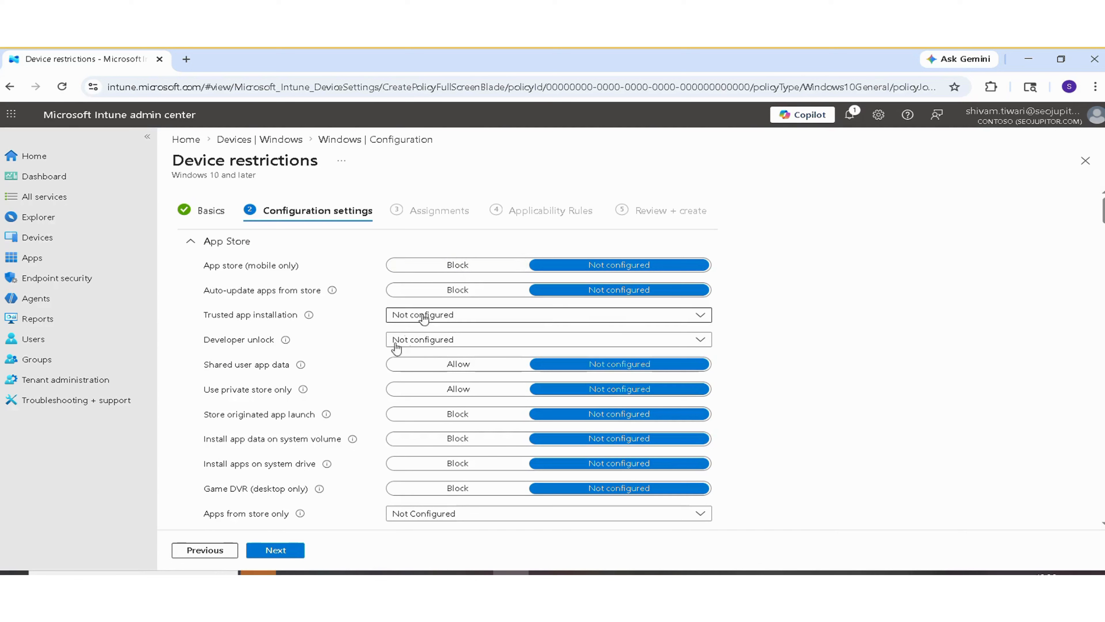
left_click(428, 341)
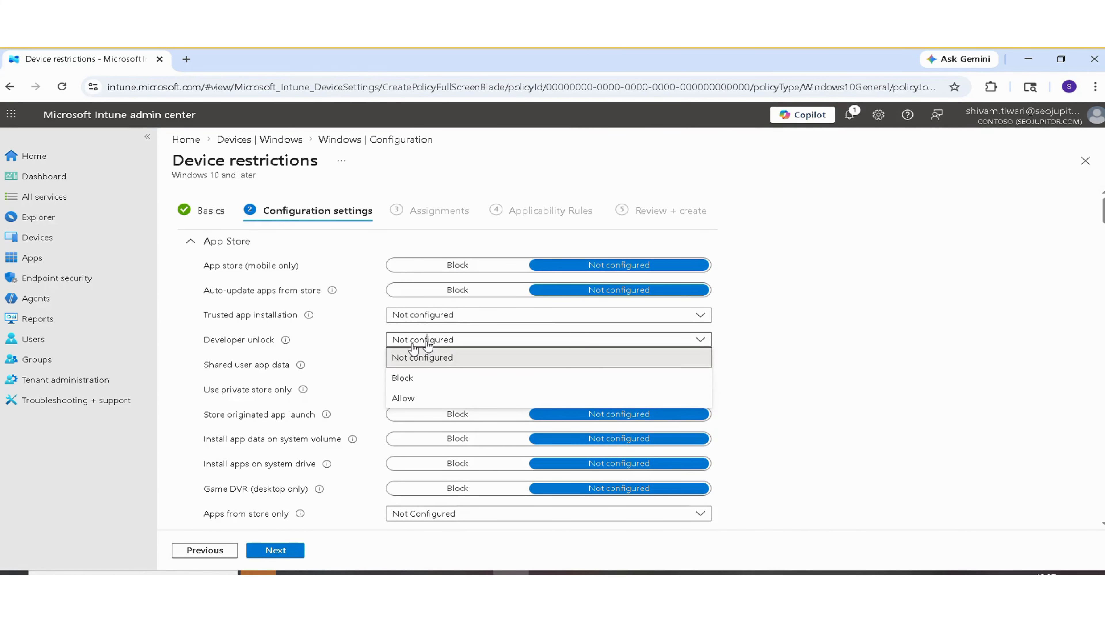
left_click(476, 324)
left_click(476, 323)
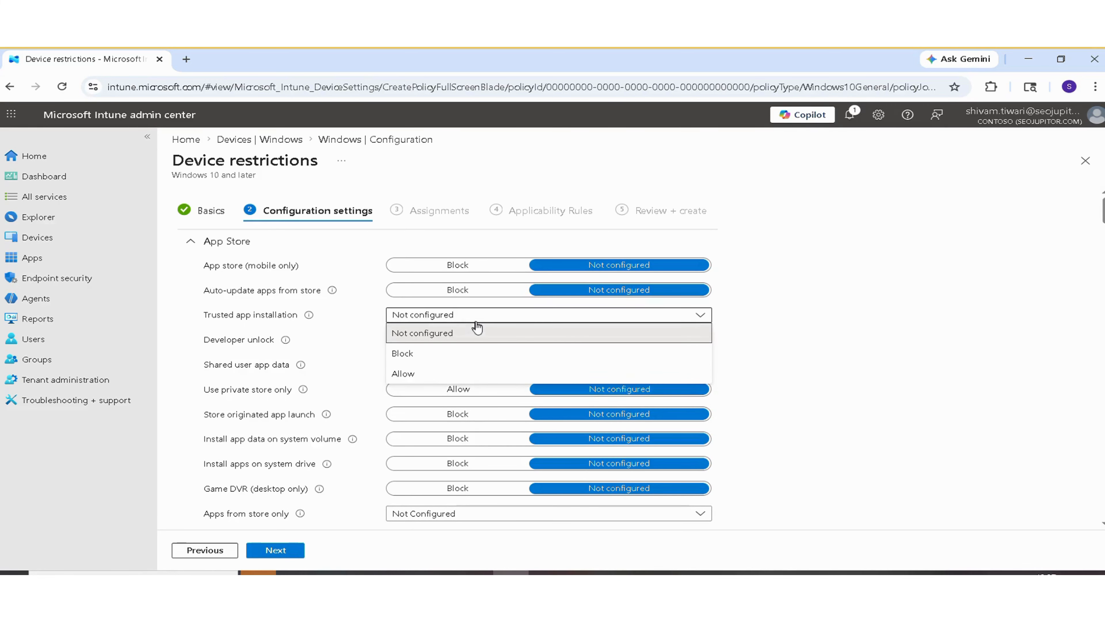
left_click(765, 370)
scroll(762, 368, "down", 10)
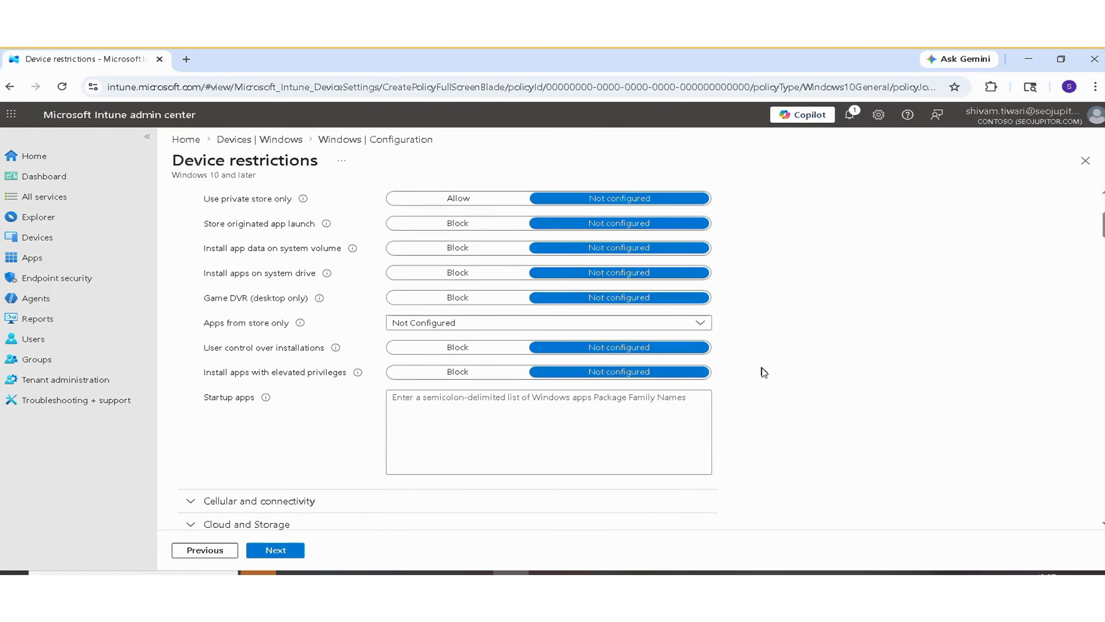
Collapse all the expanded categories from Projection down to Power Settings
scroll(762, 367, "down", 3)
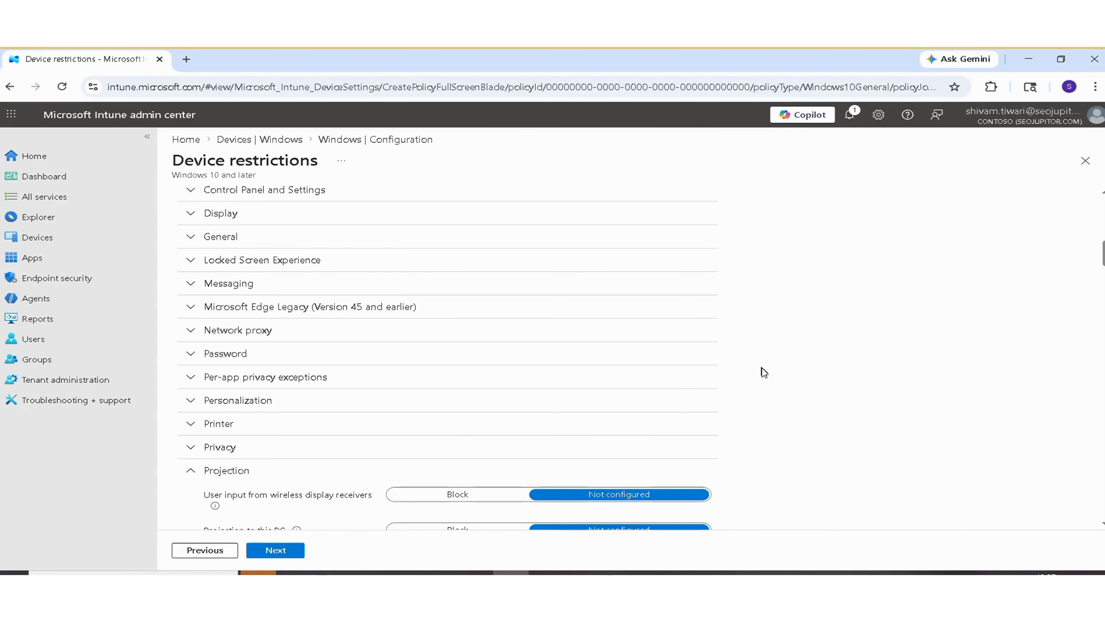
scroll(762, 368, "down", 7)
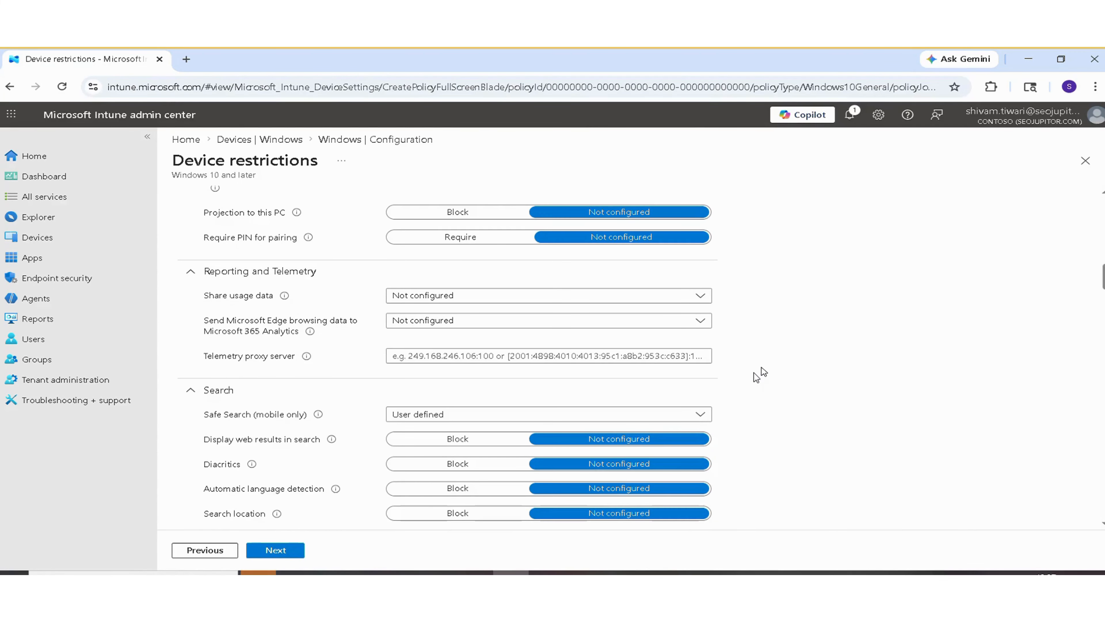
left_click(189, 390)
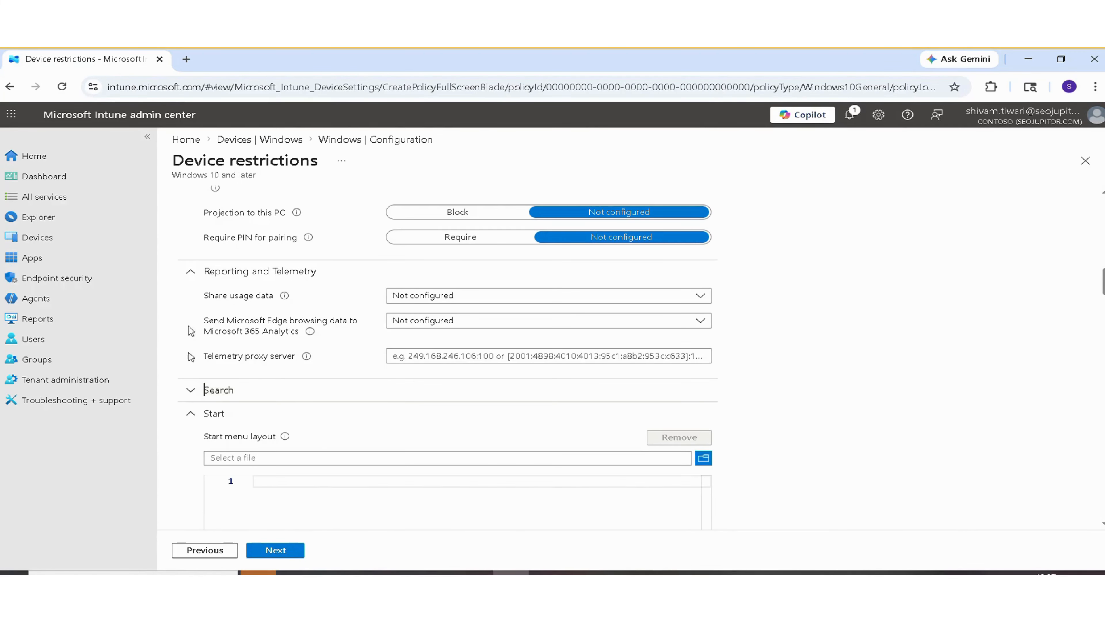
left_click(195, 281)
scroll(250, 301, "up", 4)
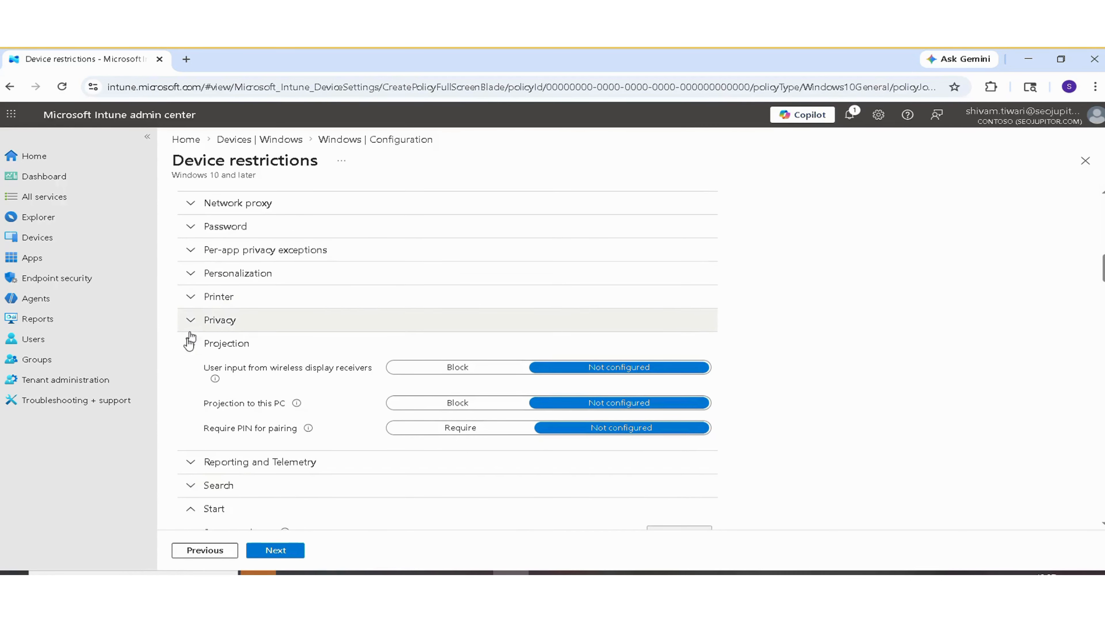
left_click(188, 343)
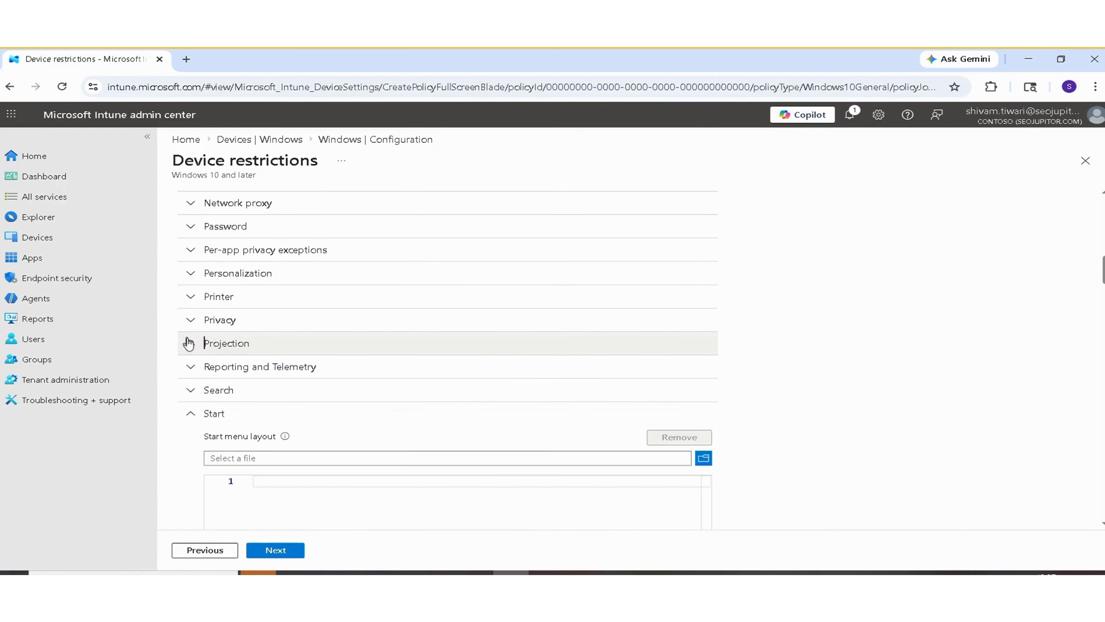
left_click(192, 418)
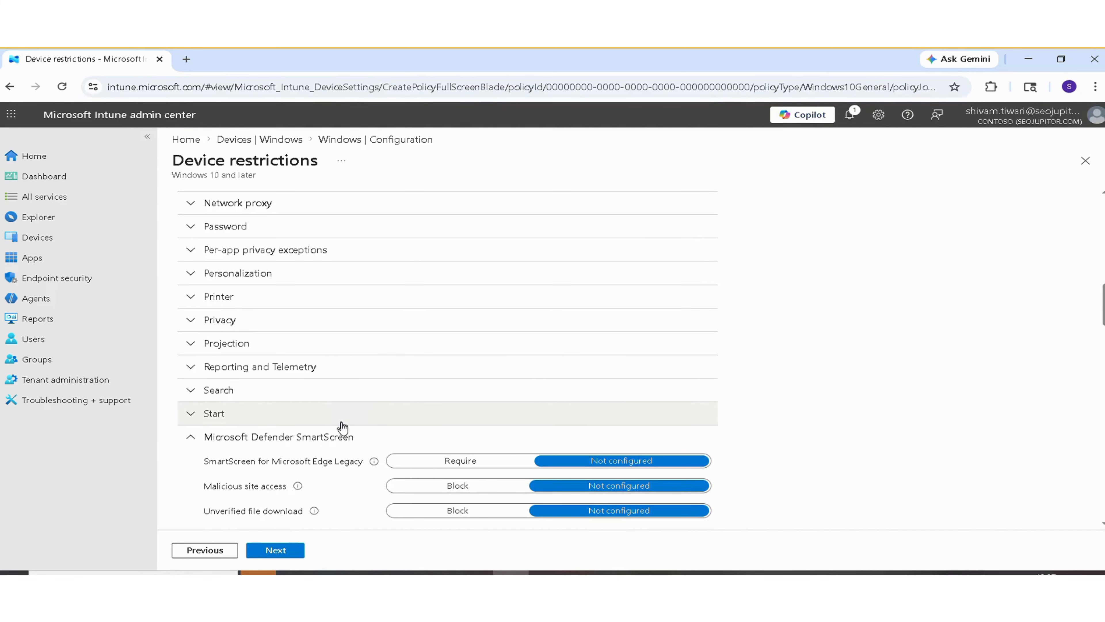
scroll(342, 427, "down", 4)
left_click(191, 355)
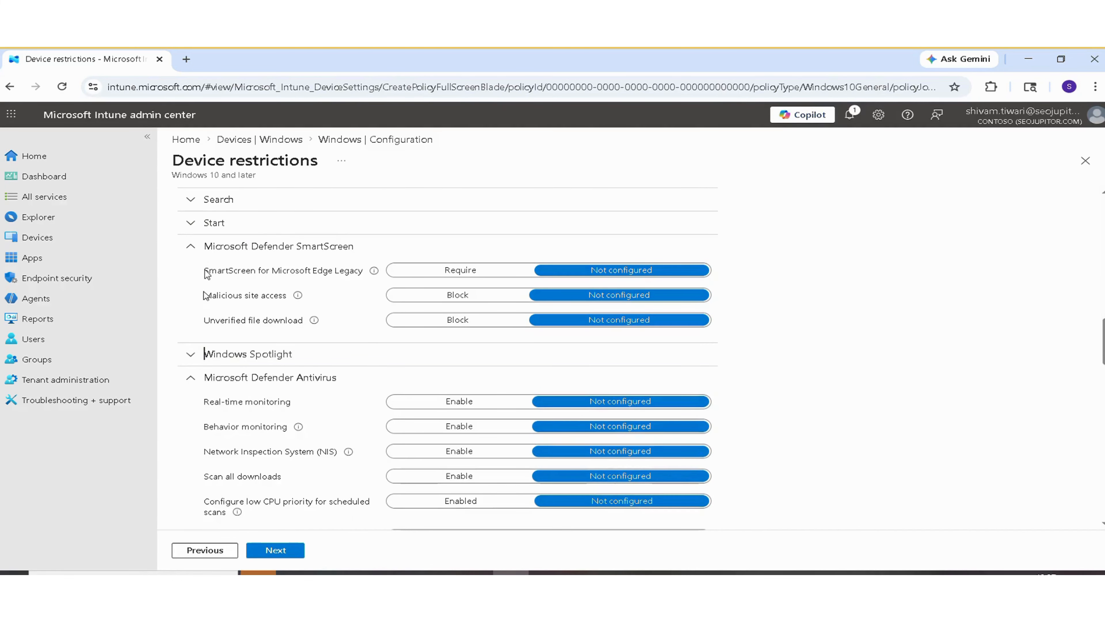
left_click(192, 251)
left_click(191, 297)
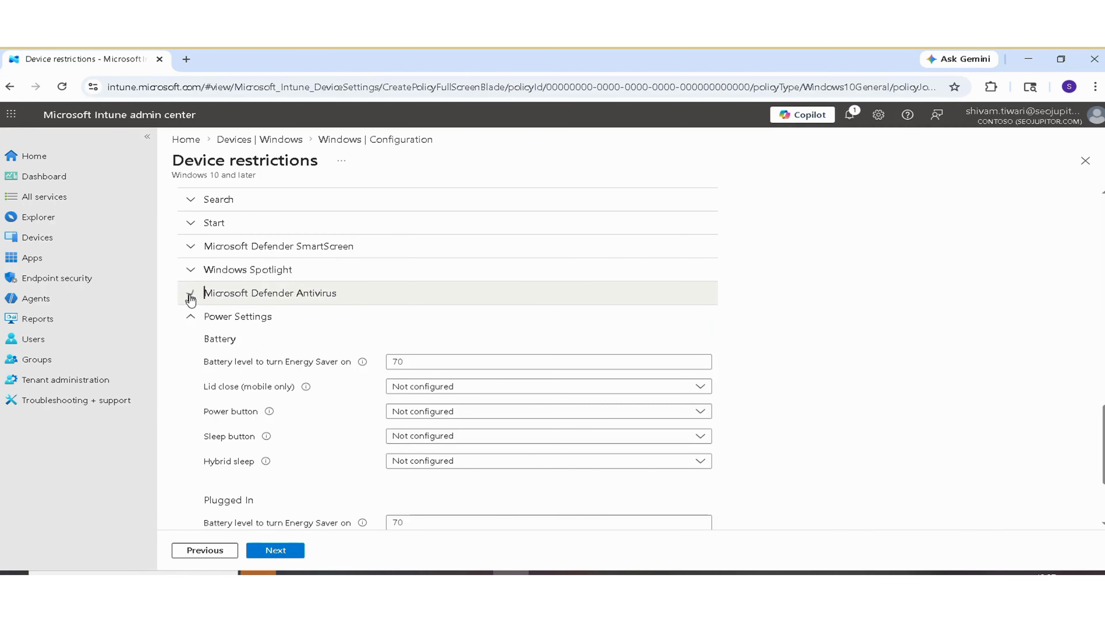
left_click(192, 318)
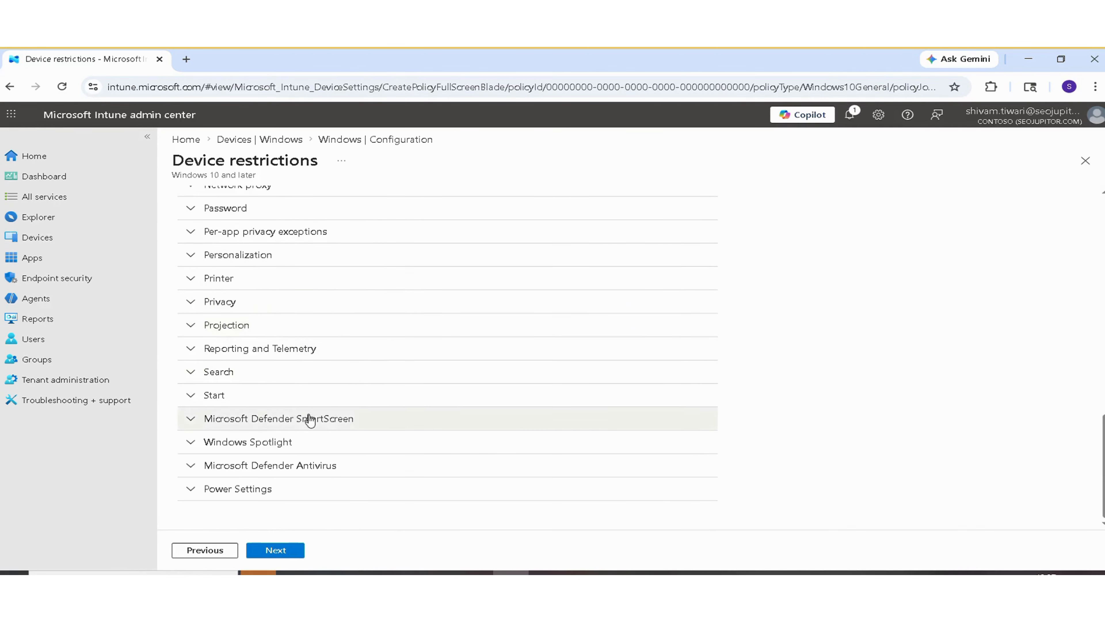
Review the App Store restriction settings once more and collapse that category
scroll(348, 418, "up", 3)
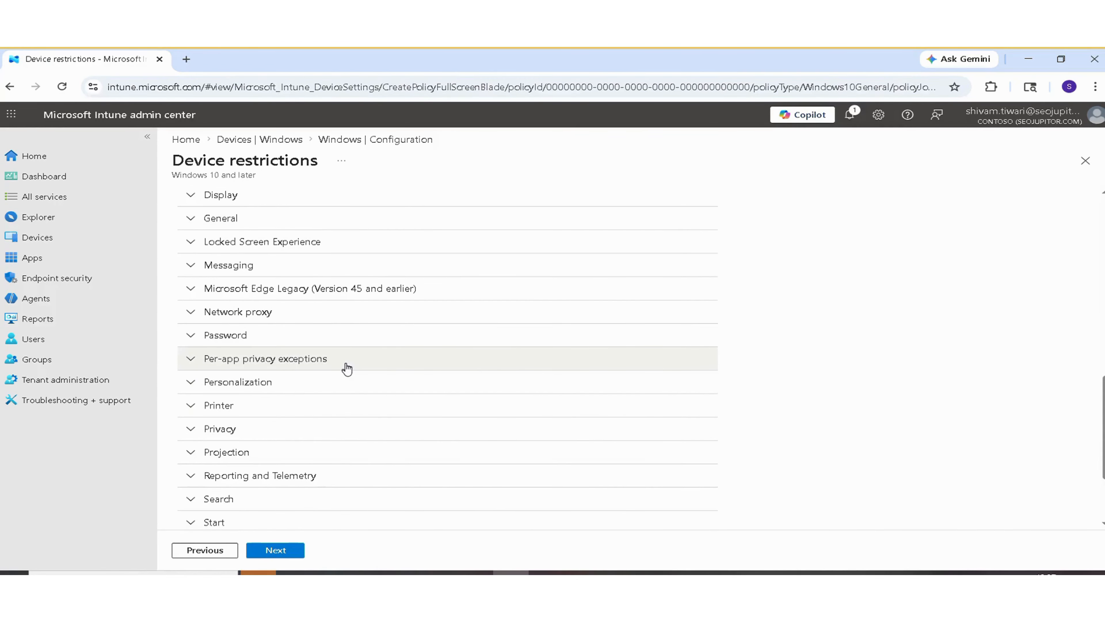
scroll(347, 368, "up", 10)
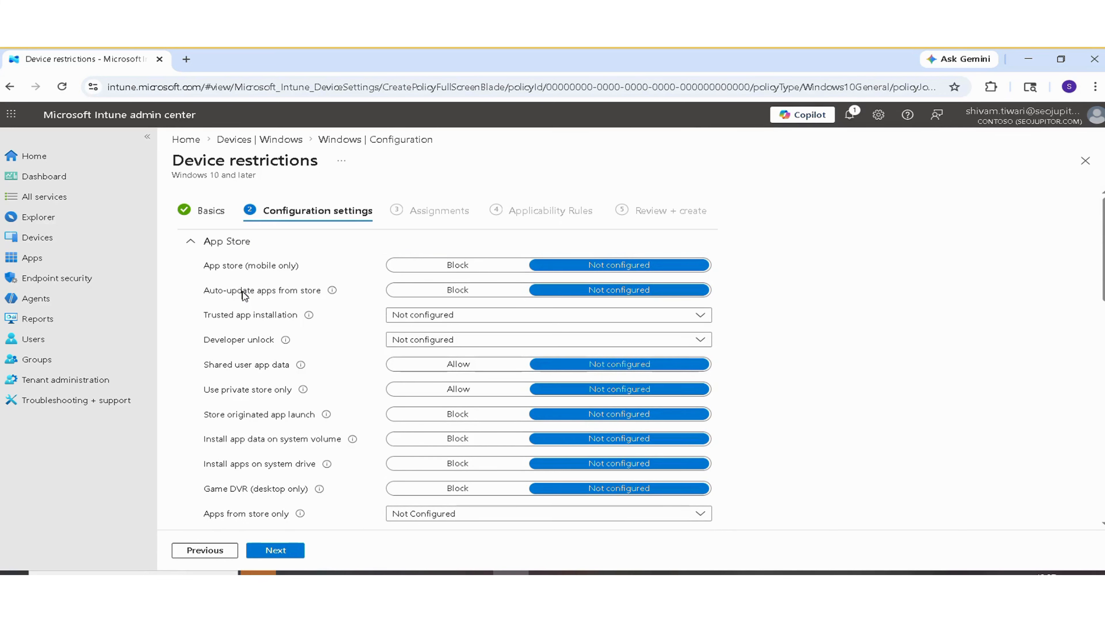
scroll(243, 295, "down", 1)
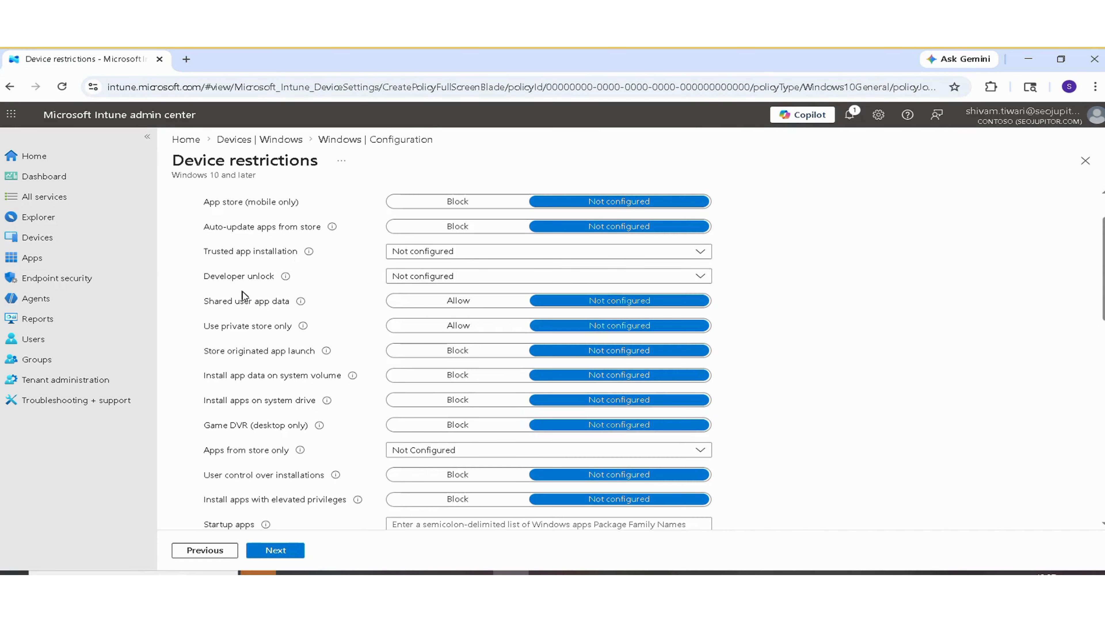
scroll(243, 294, "down", 1)
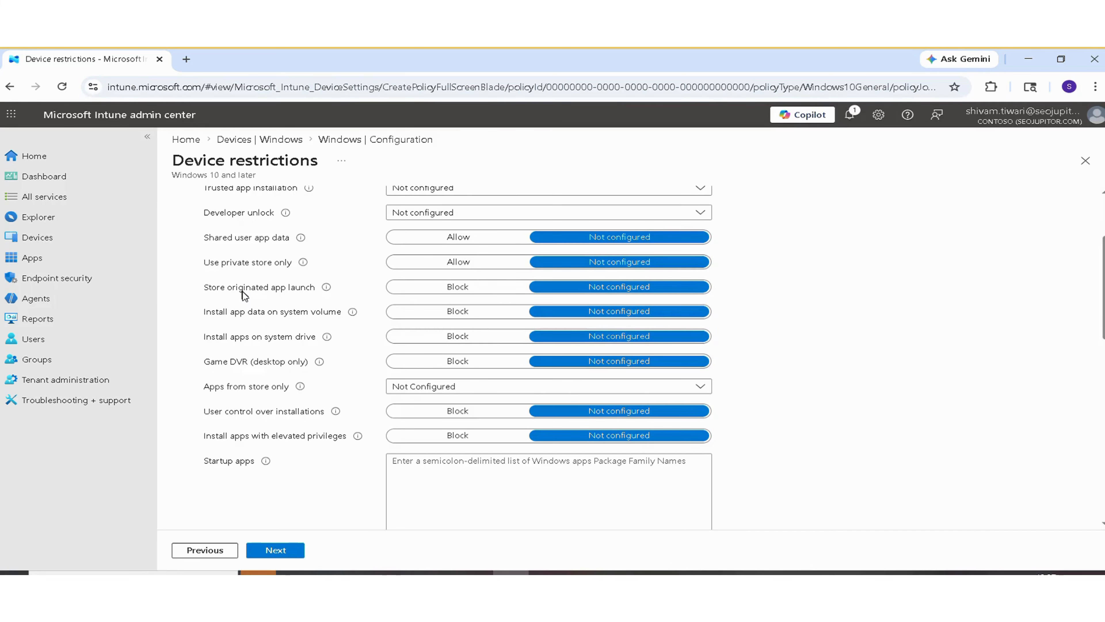
scroll(244, 294, "down", 1)
scroll(244, 294, "up", 1)
scroll(249, 290, "up", 2)
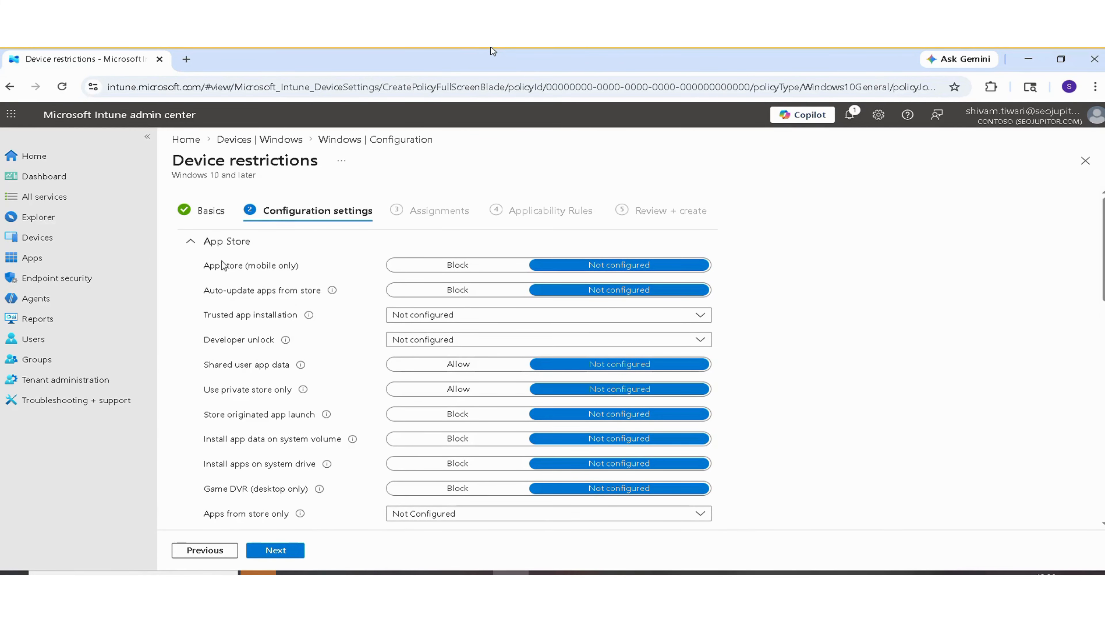
left_click(191, 242)
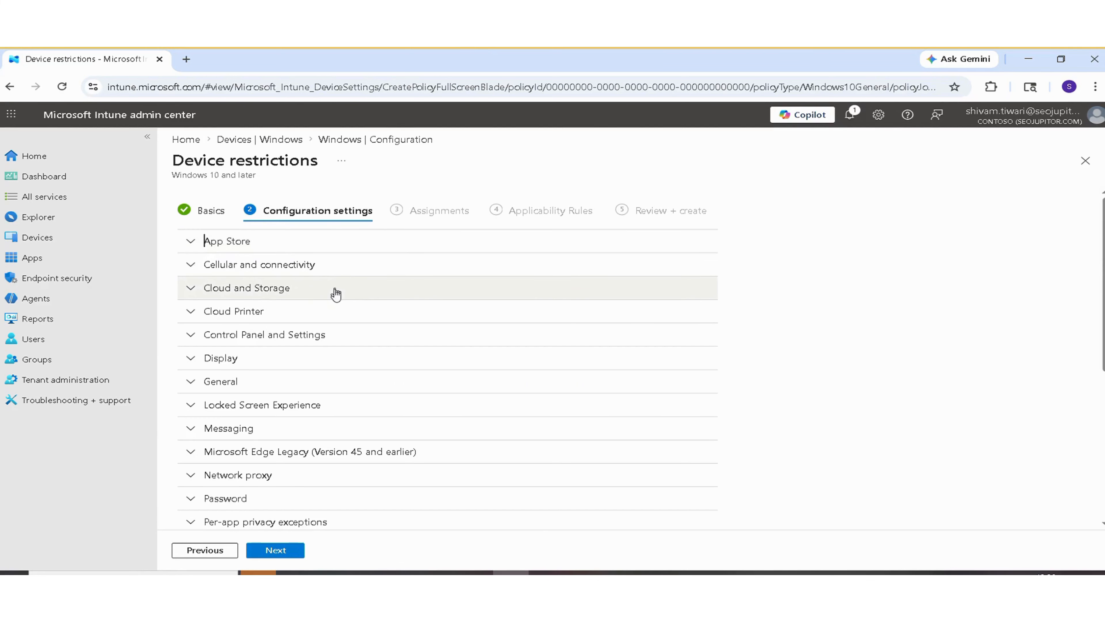
Check the GDI scaling settings in the Display category and collapse it again
scroll(336, 295, "down", 3)
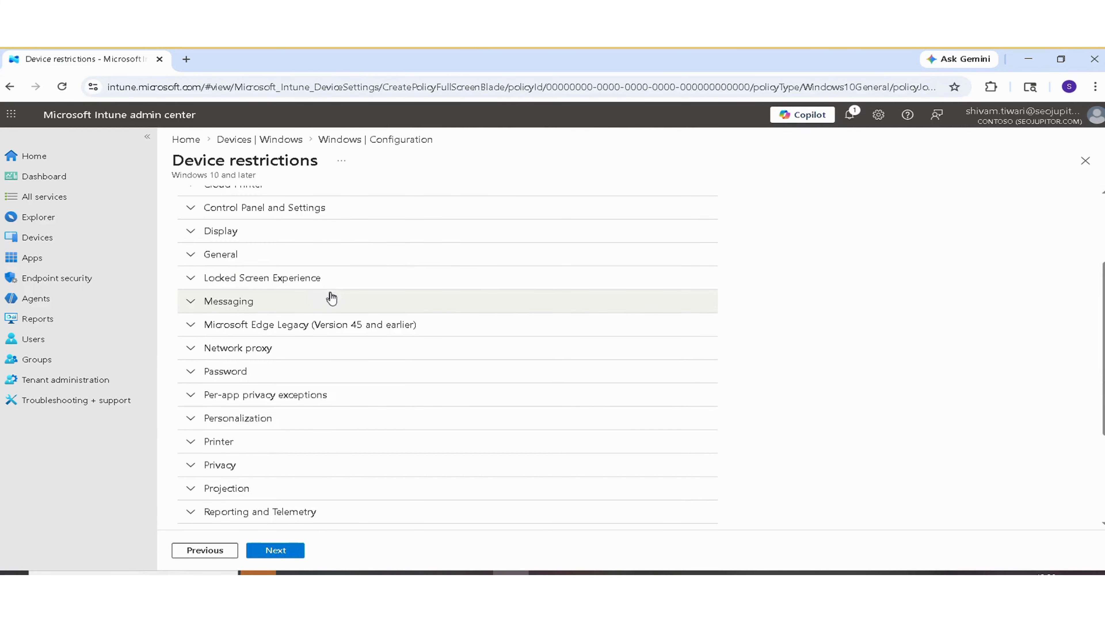
left_click(203, 238)
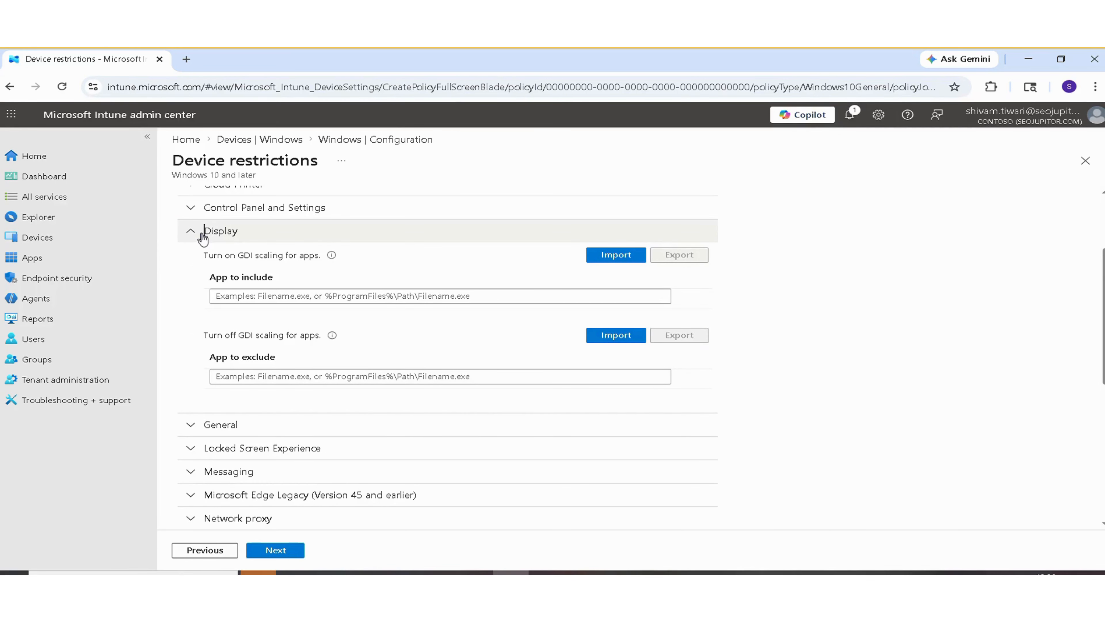
left_click(202, 239)
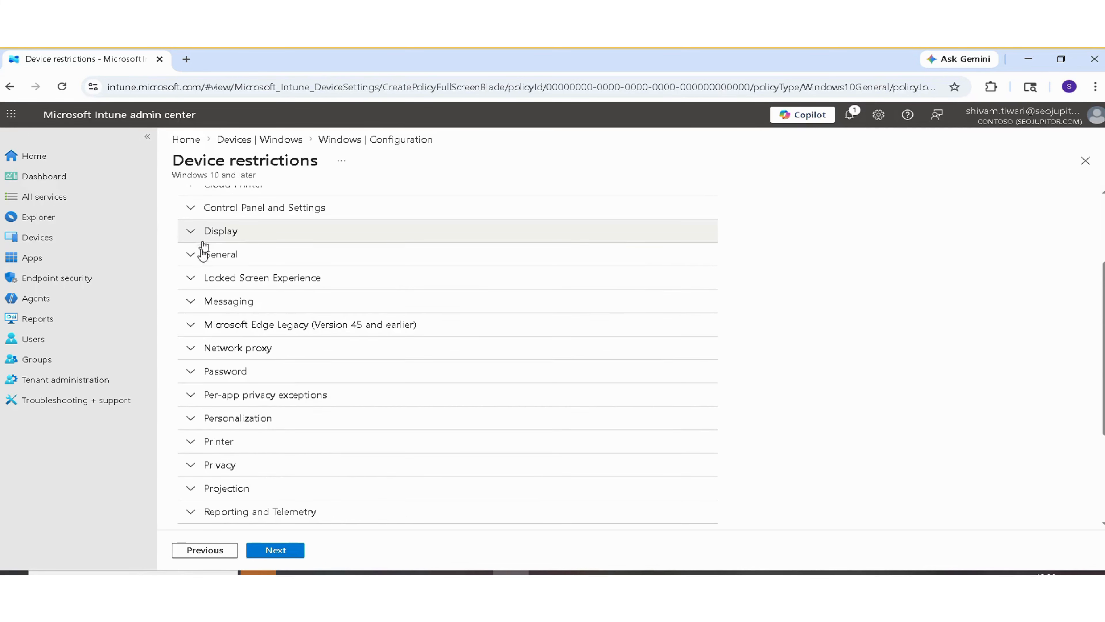
Set Removable storage to Block in the General category and continue to the profile's assignments
left_click(198, 257)
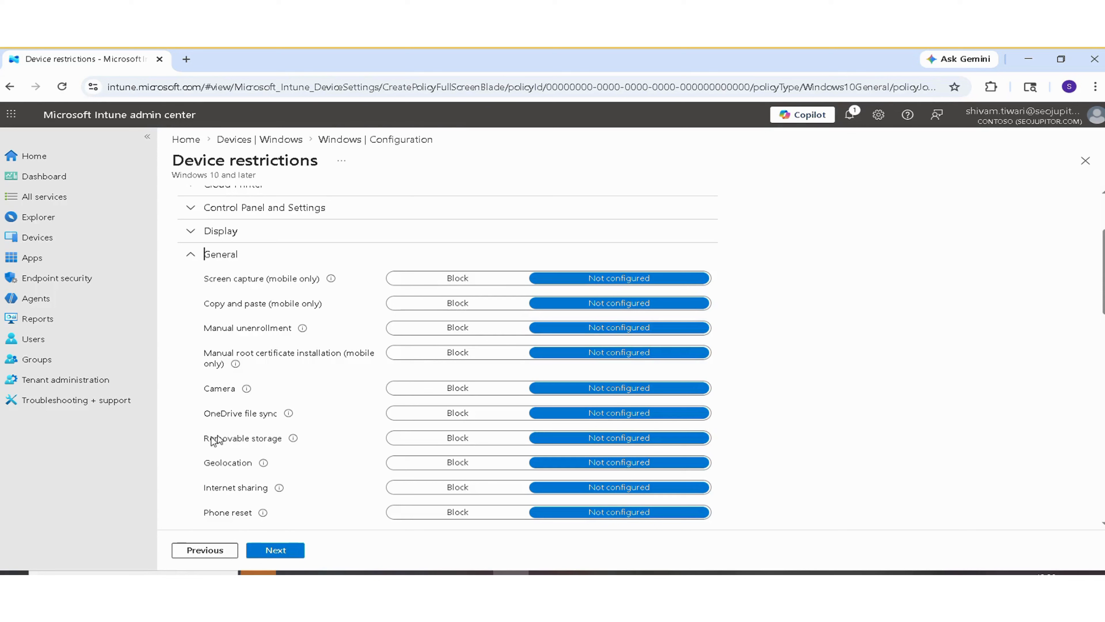
left_click_drag(204, 437, 266, 440)
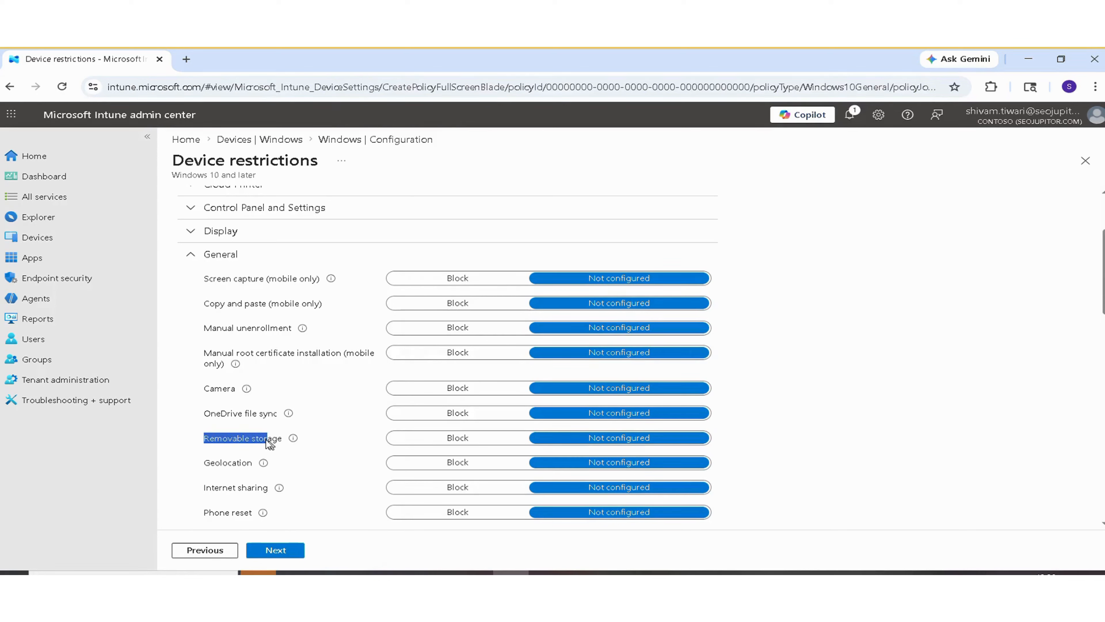
left_click_drag(212, 414, 279, 416)
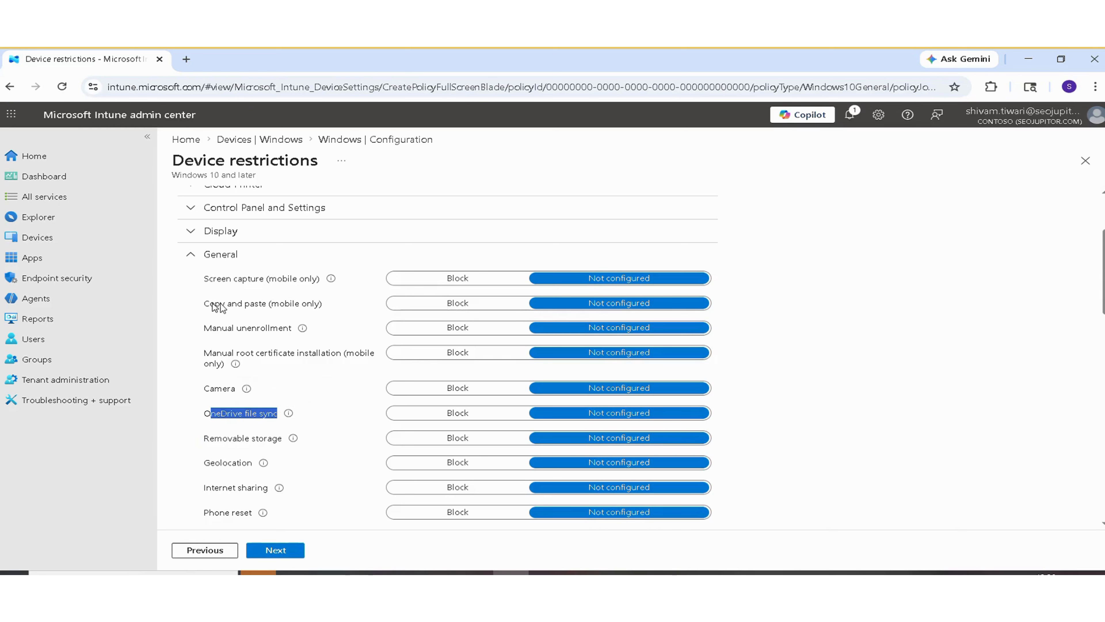
left_click_drag(210, 303, 311, 287)
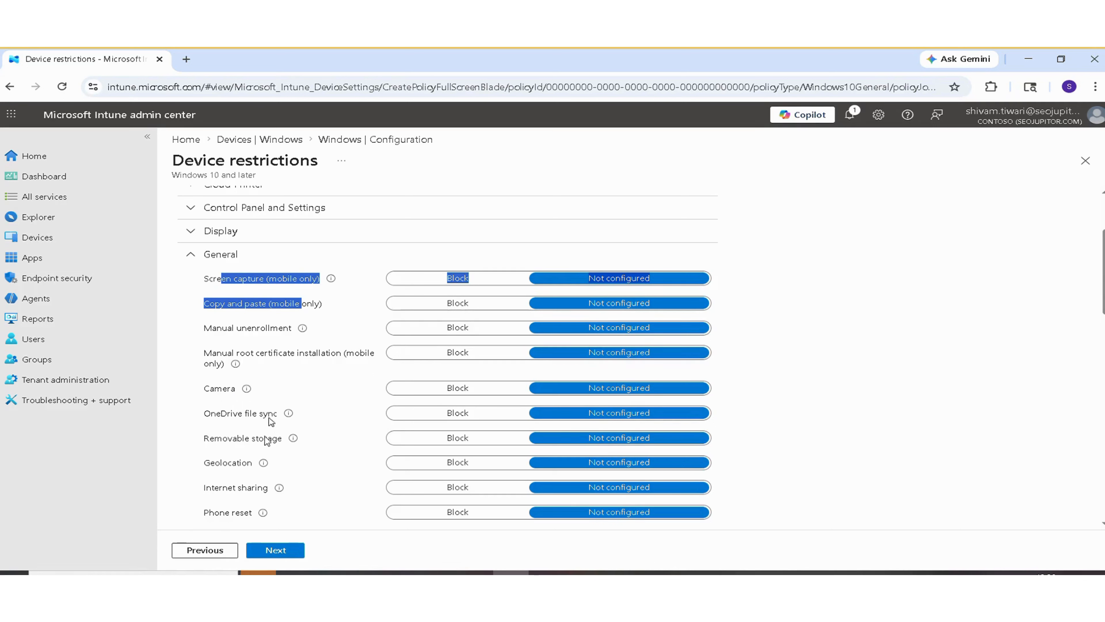
left_click(434, 439)
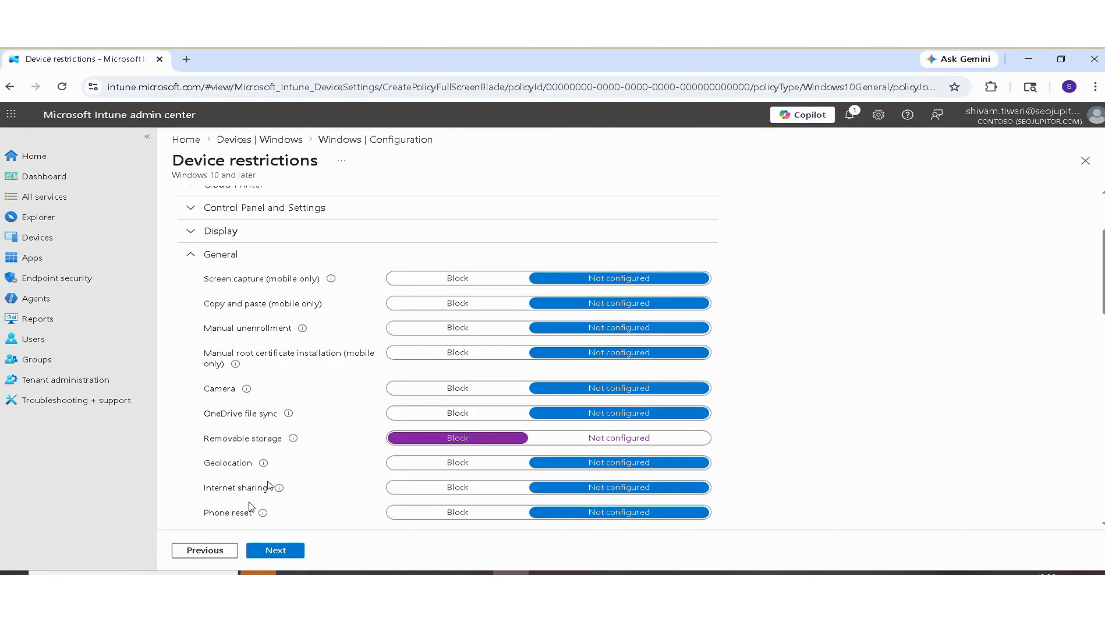
left_click(266, 547)
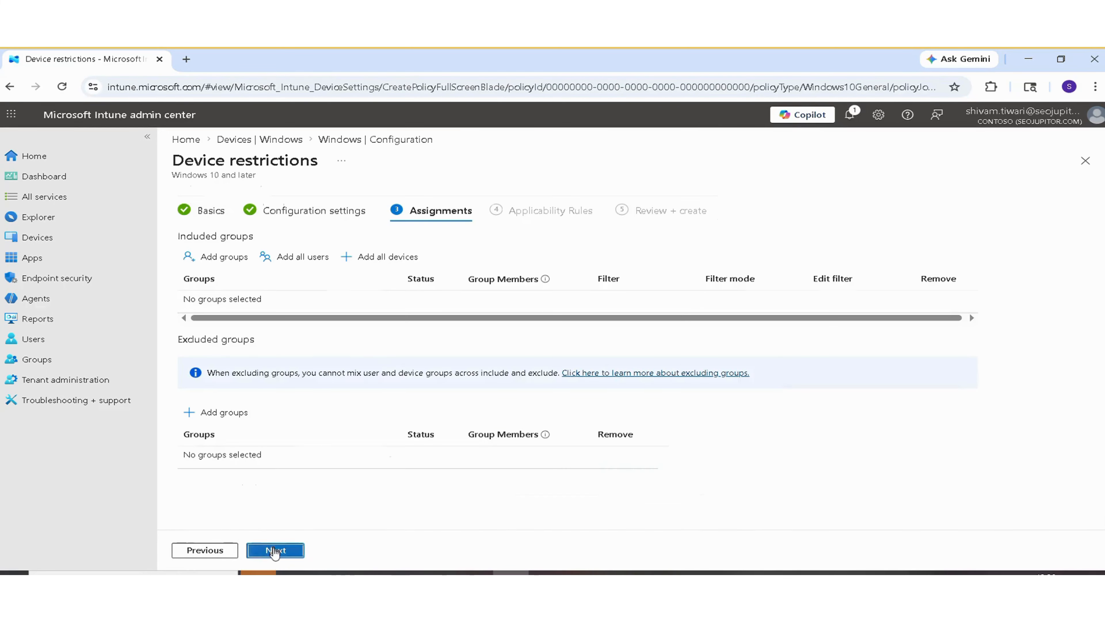
Assign the profile to all devices and all users, and continue to the applicability rules
left_click(377, 261)
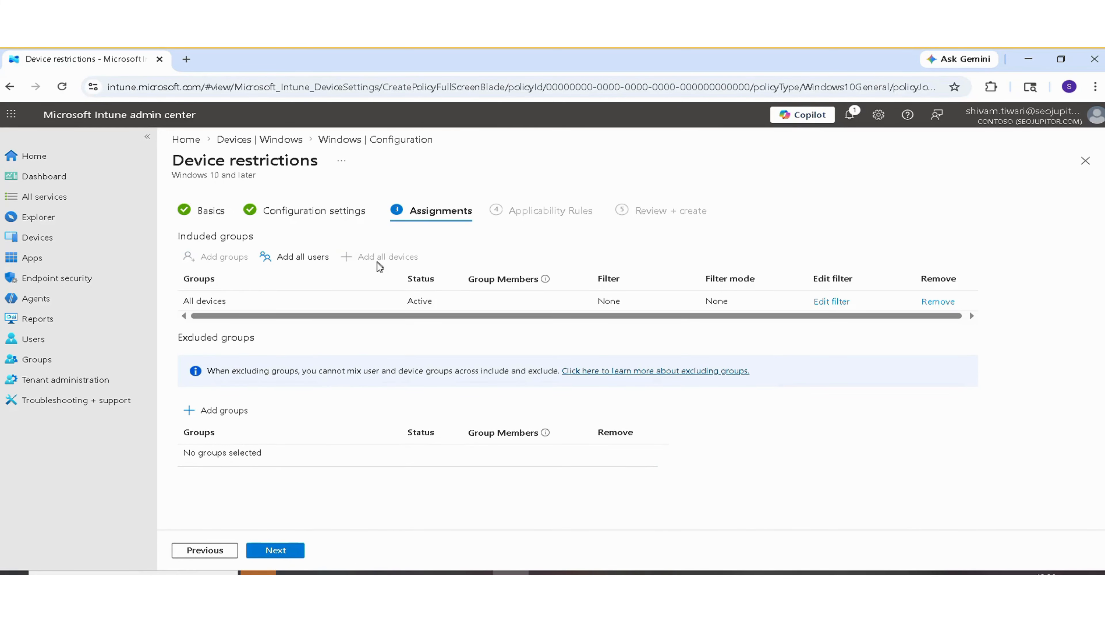
left_click(283, 261)
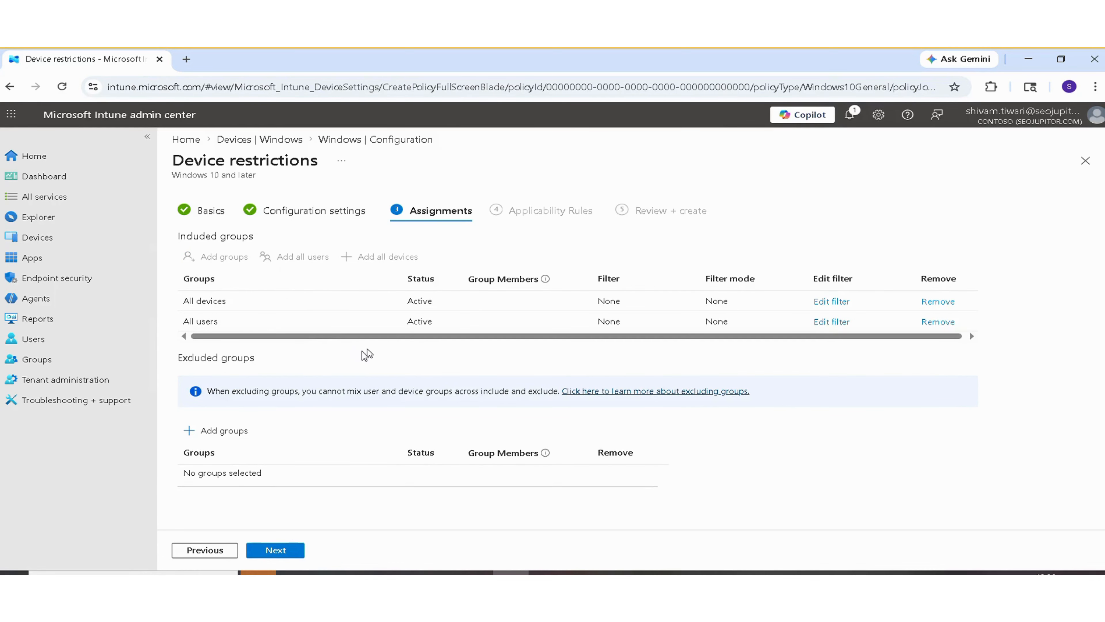
left_click(259, 552)
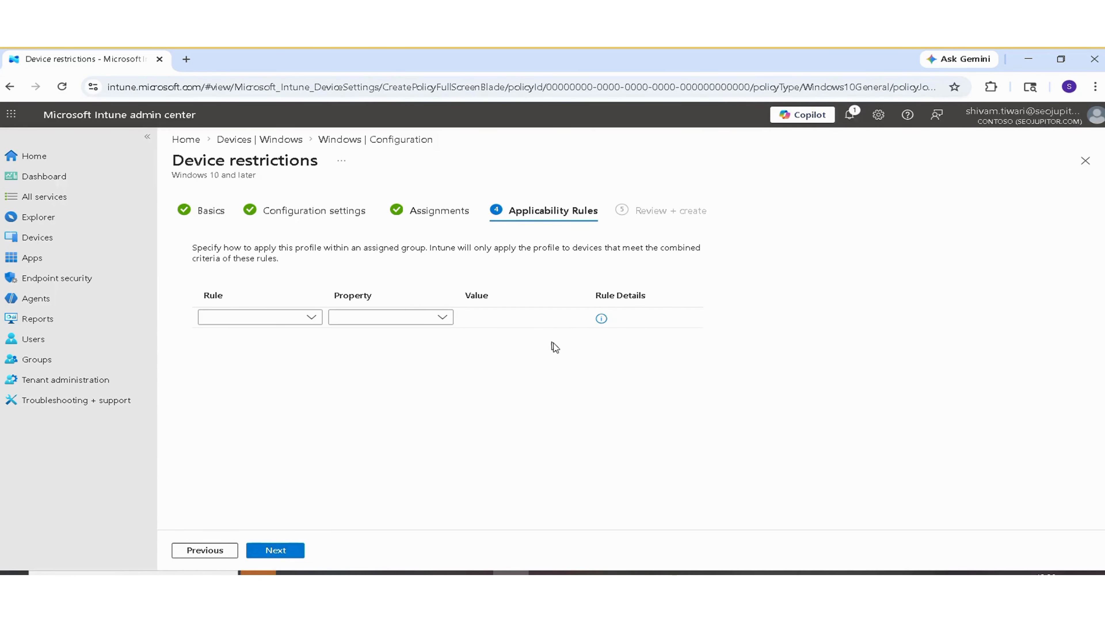
left_click(311, 318)
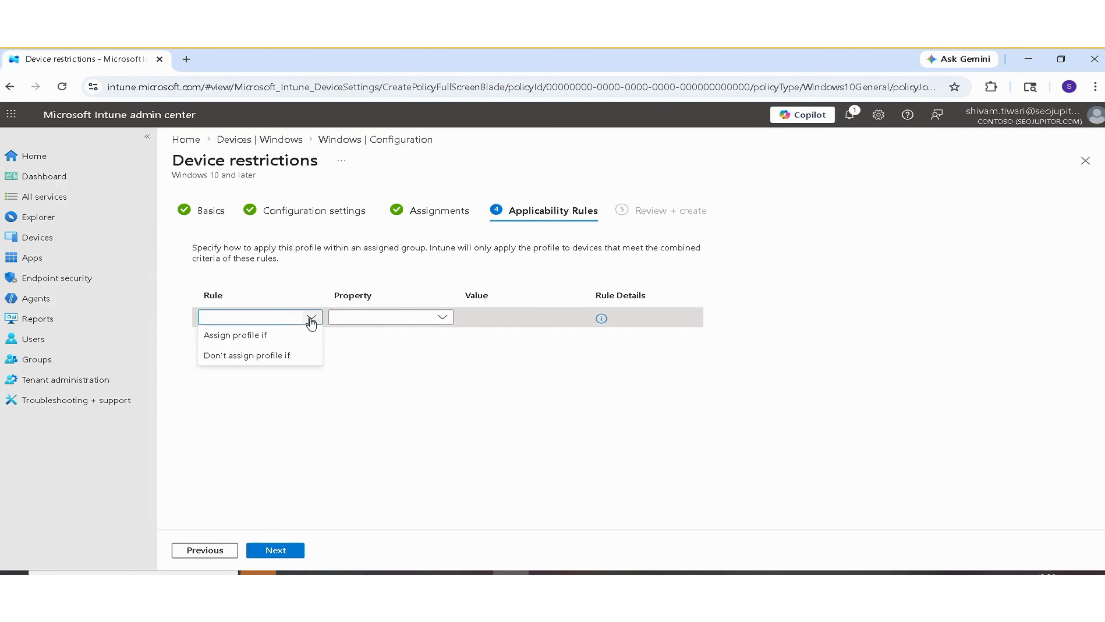
left_click(235, 335)
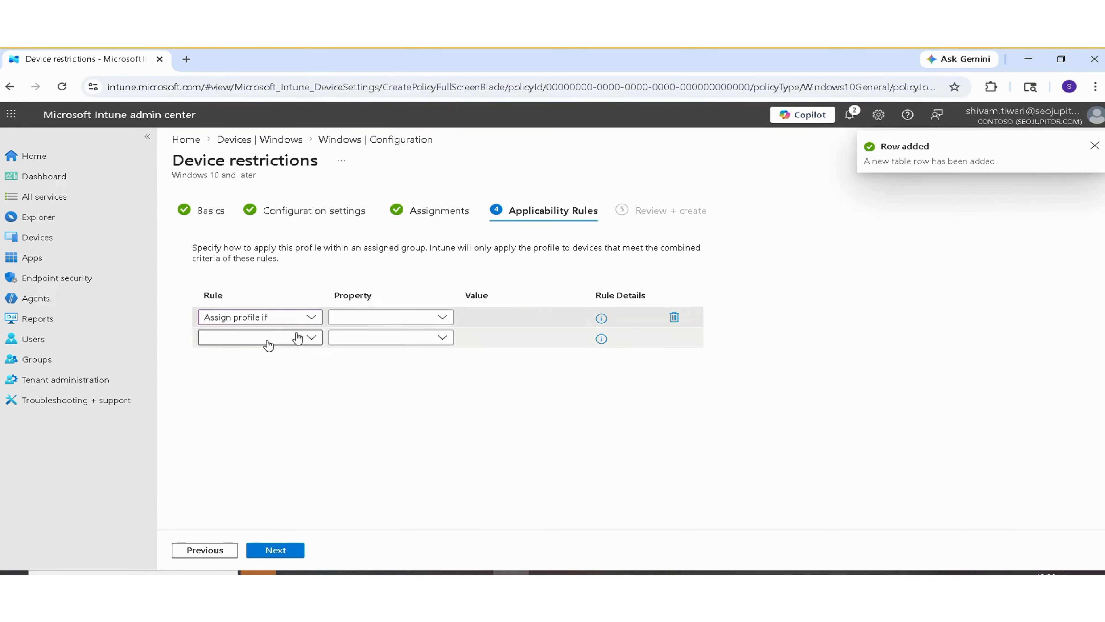
left_click(408, 321)
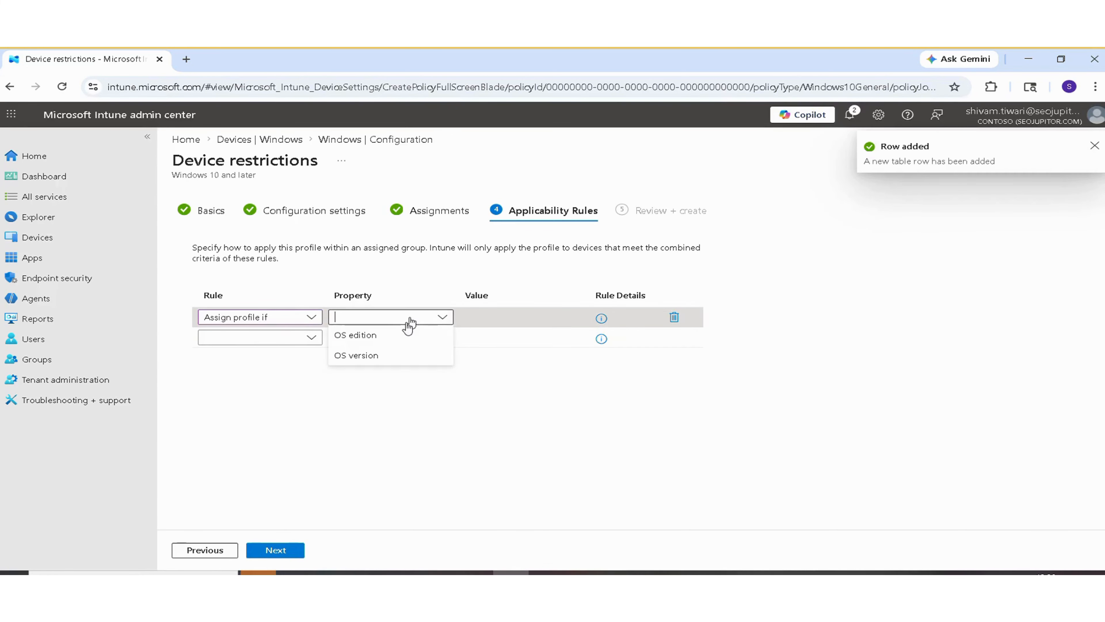
left_click(291, 319)
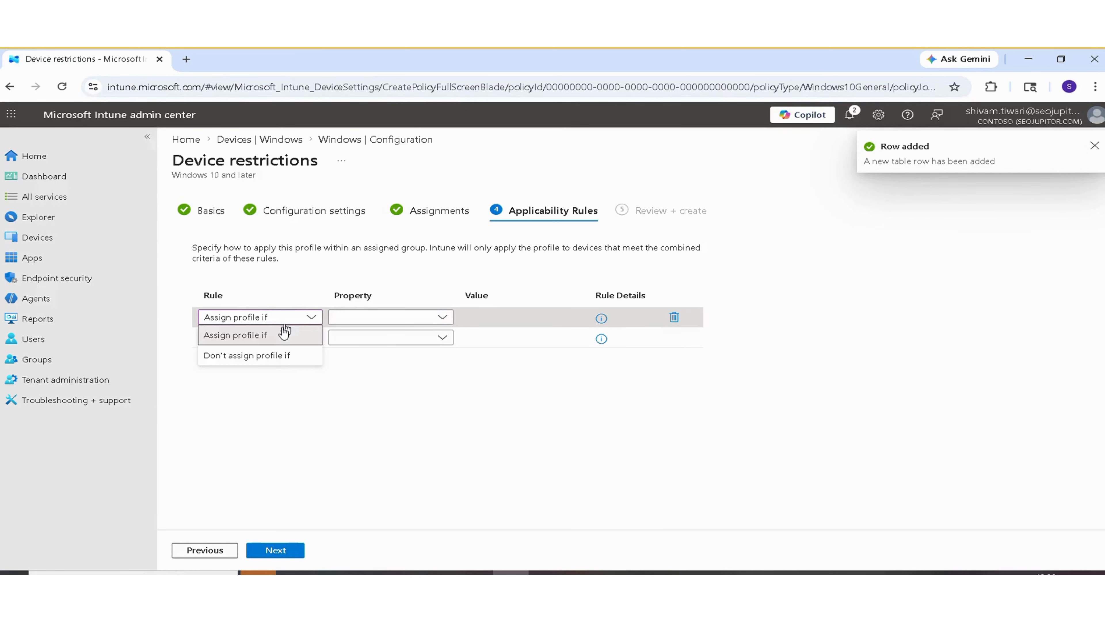
left_click(671, 319)
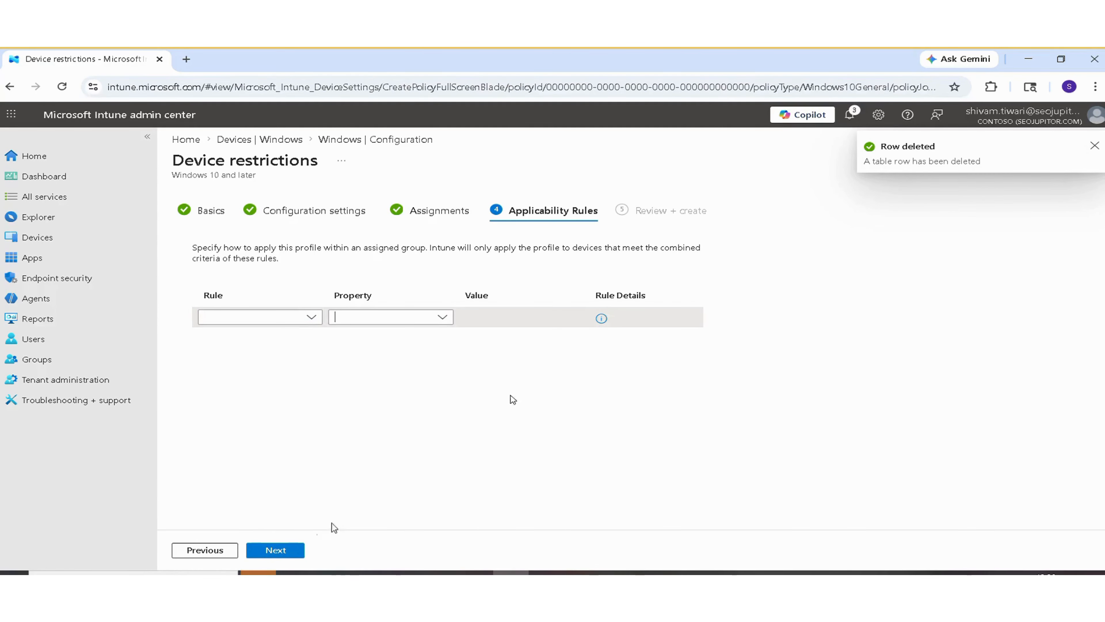
Create the profile without applicability rules and open Windows - Block USB Storage from the refreshed policy list
left_click(279, 550)
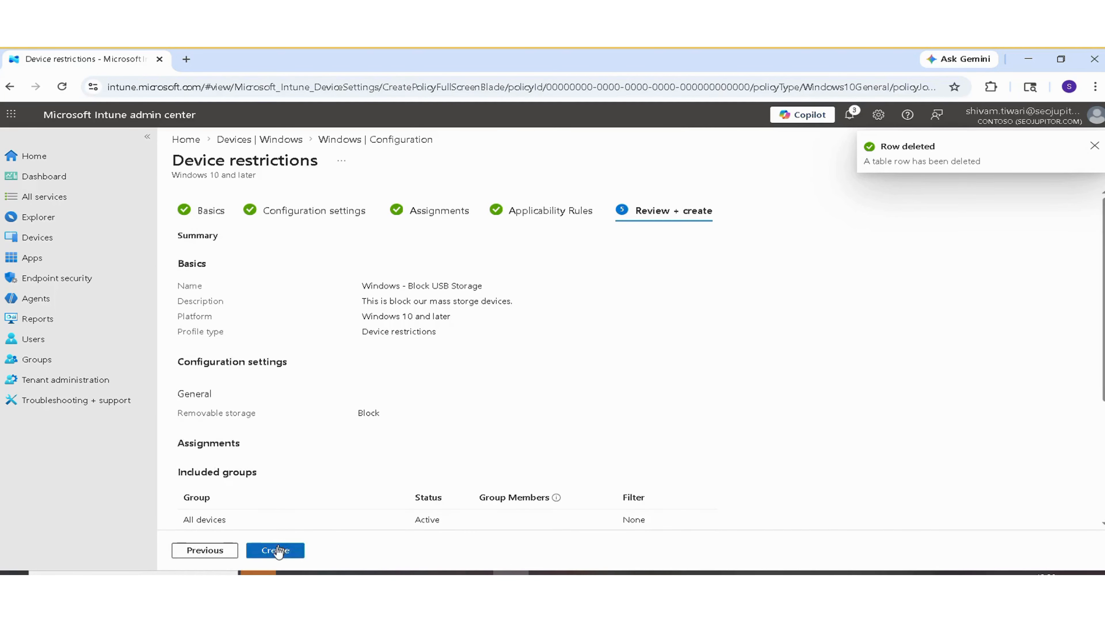
left_click(279, 550)
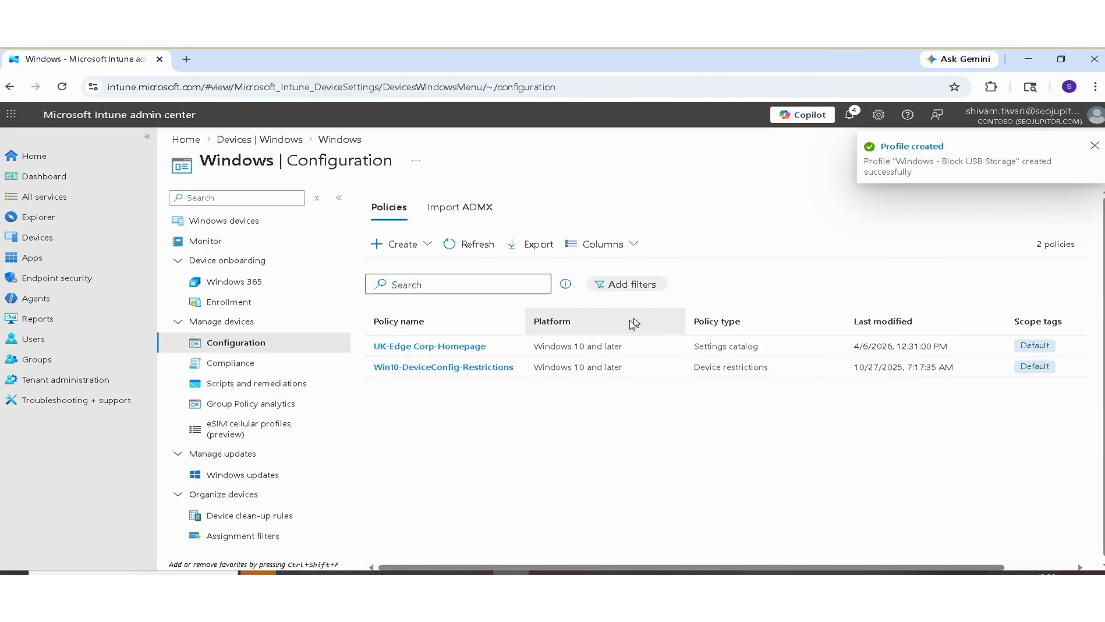
left_click(476, 244)
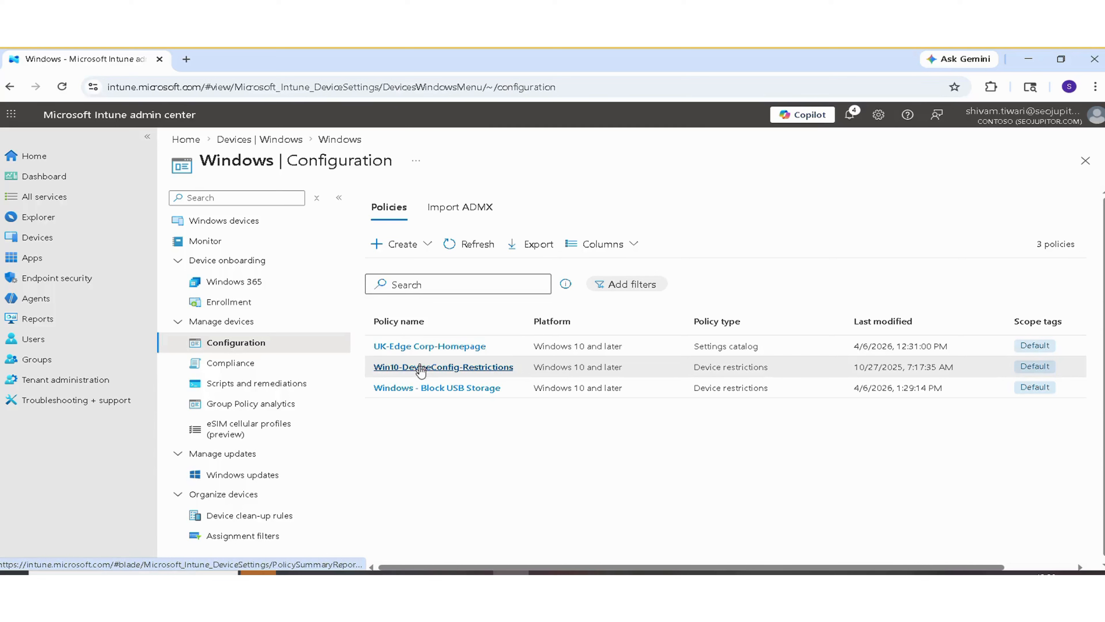
left_click(460, 389)
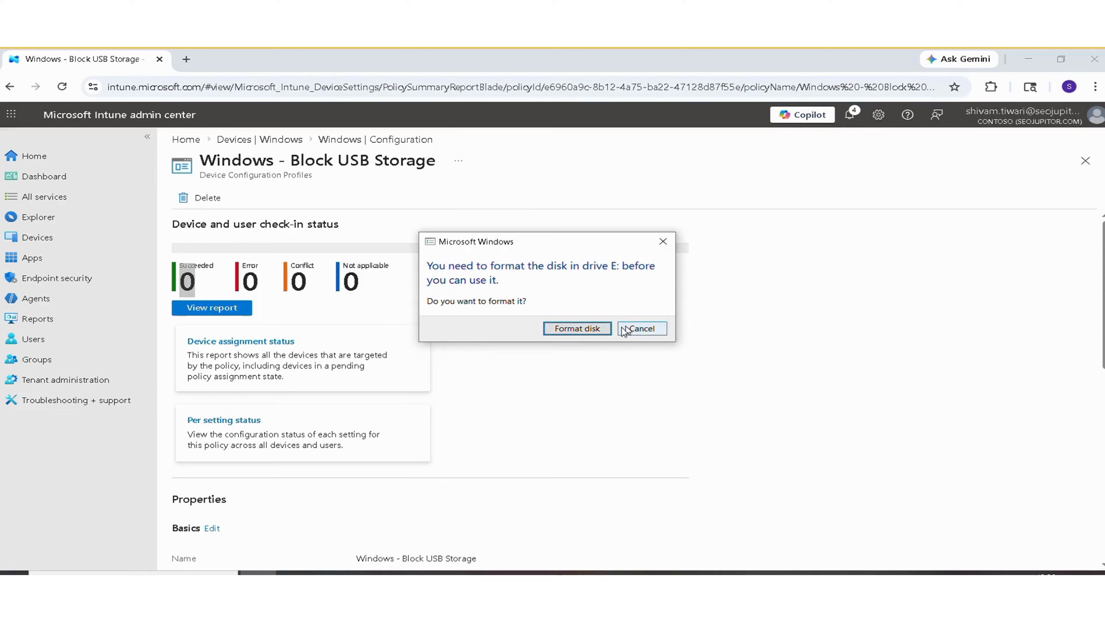
Quick-format USB Drive (E:) as FAT32 with a 16-kilobyte allocation unit size, and close the format dialog
left_click(595, 327)
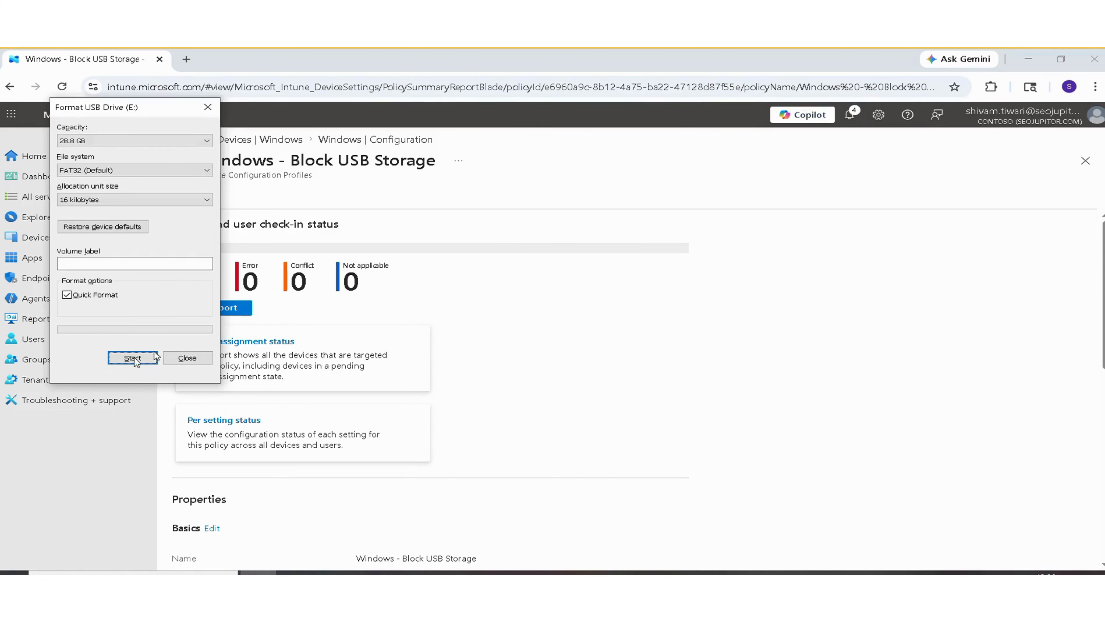
left_click(133, 357)
left_click(585, 317)
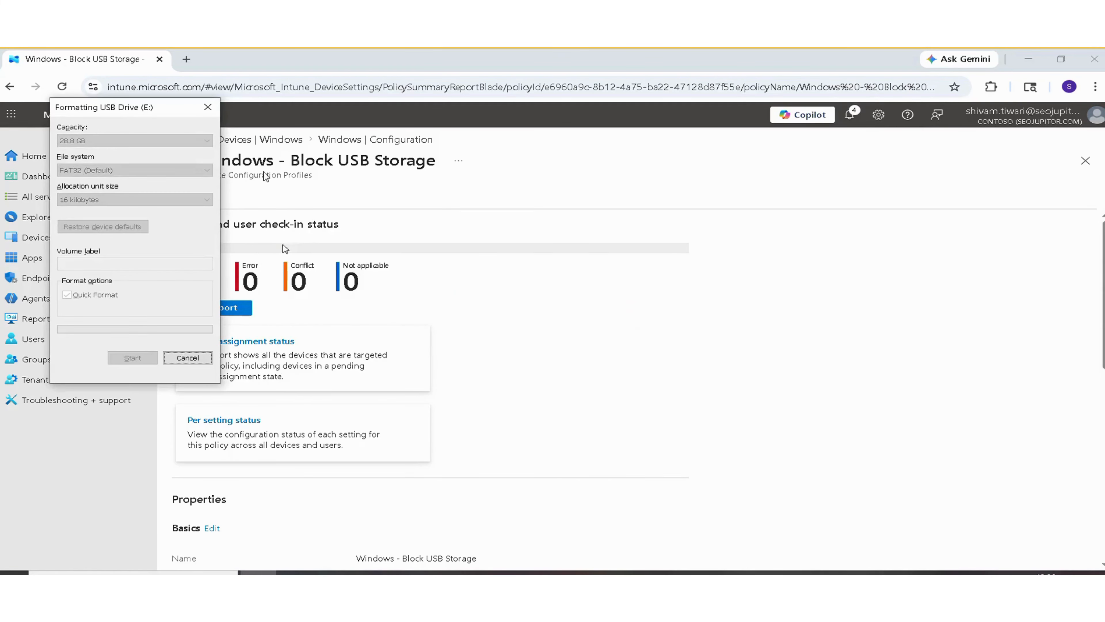
left_click(639, 311)
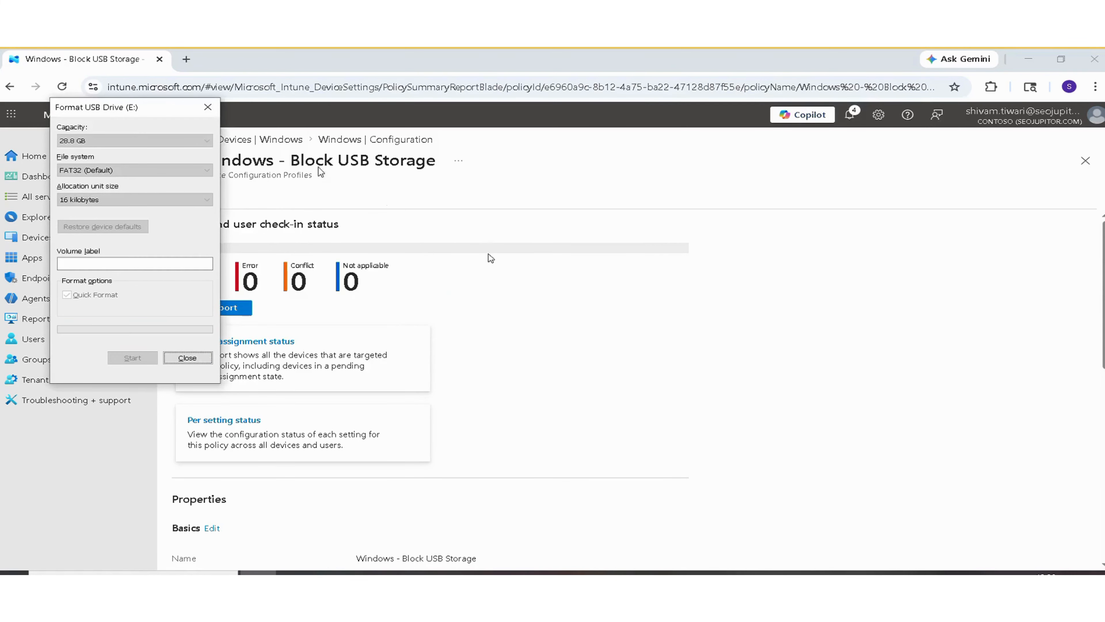
left_click(208, 107)
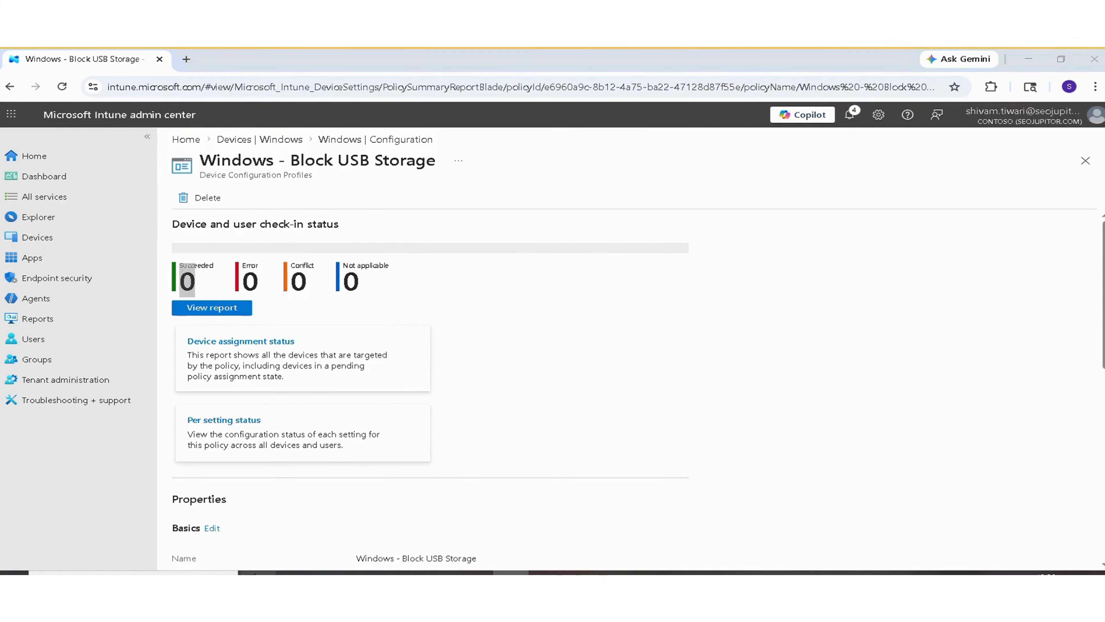
Check in File Explorer whether USB Drive (E:) can be opened from This PC, and close the window
key("super+e")
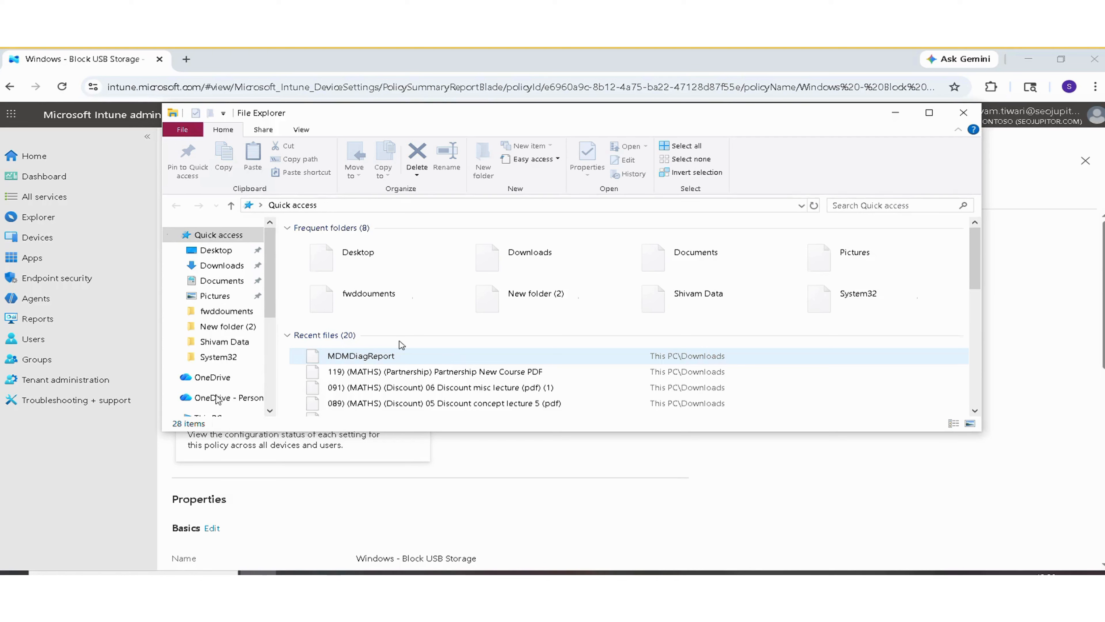
scroll(216, 398, "down", 2)
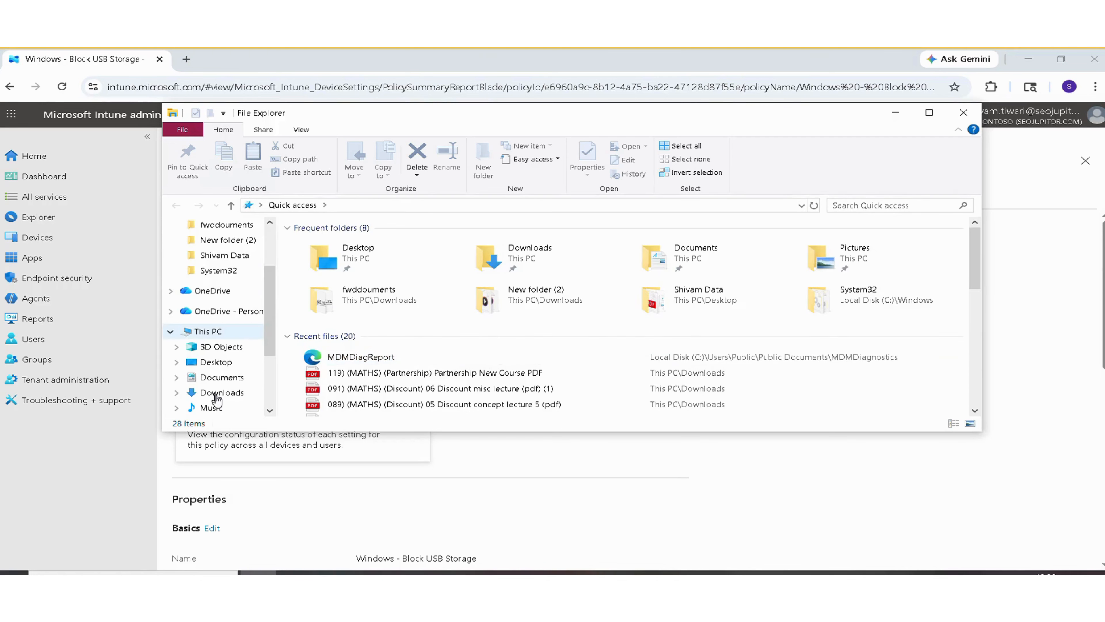
left_click(209, 332)
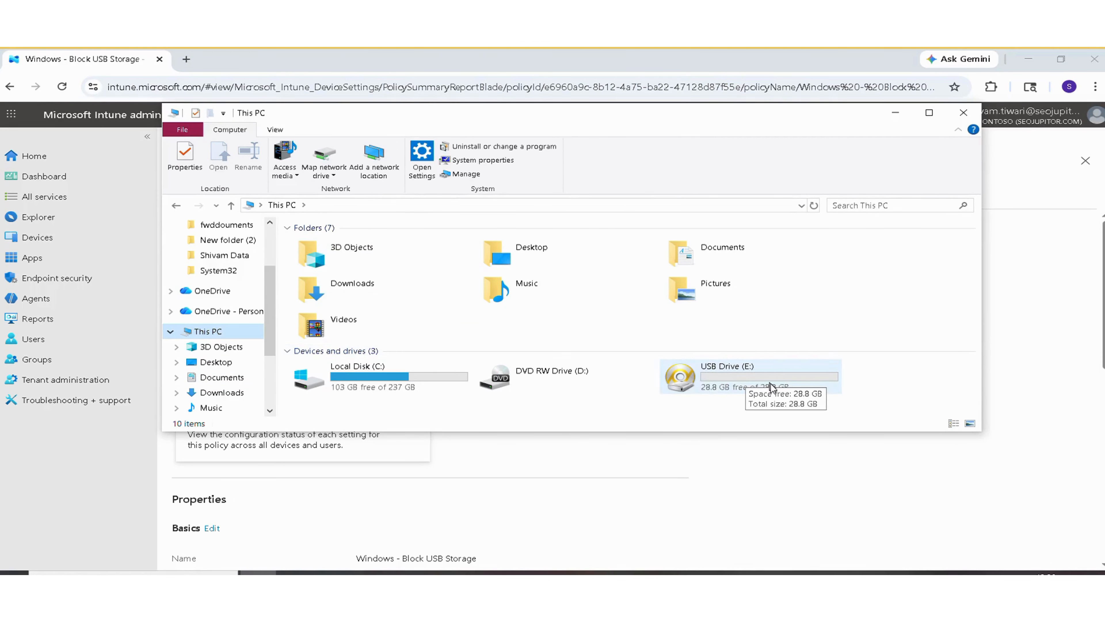
double_click(770, 387)
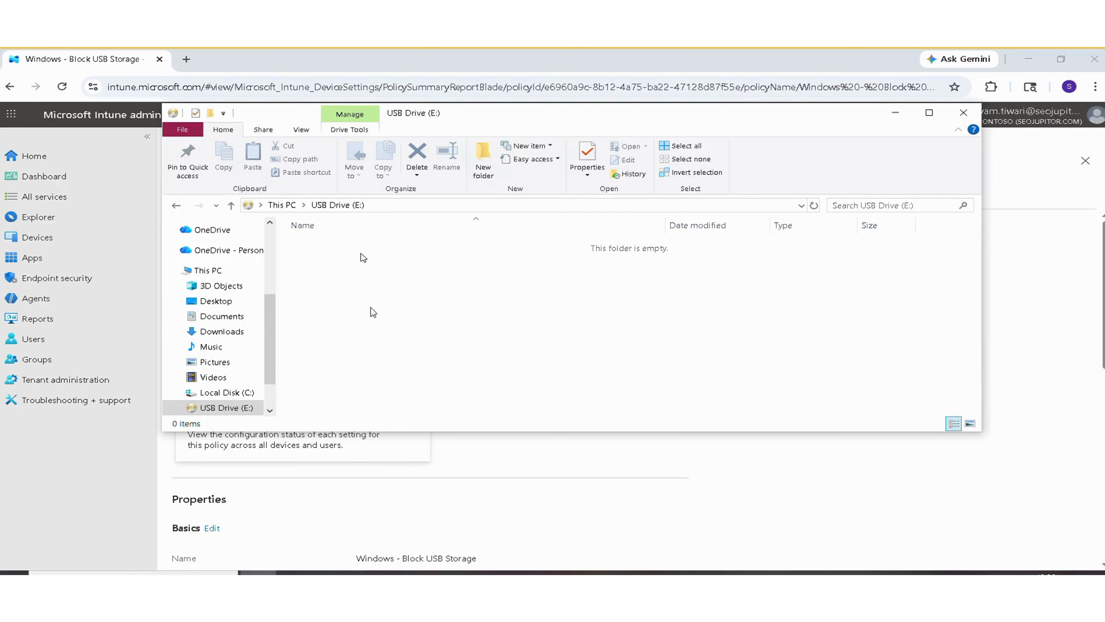
left_click(964, 113)
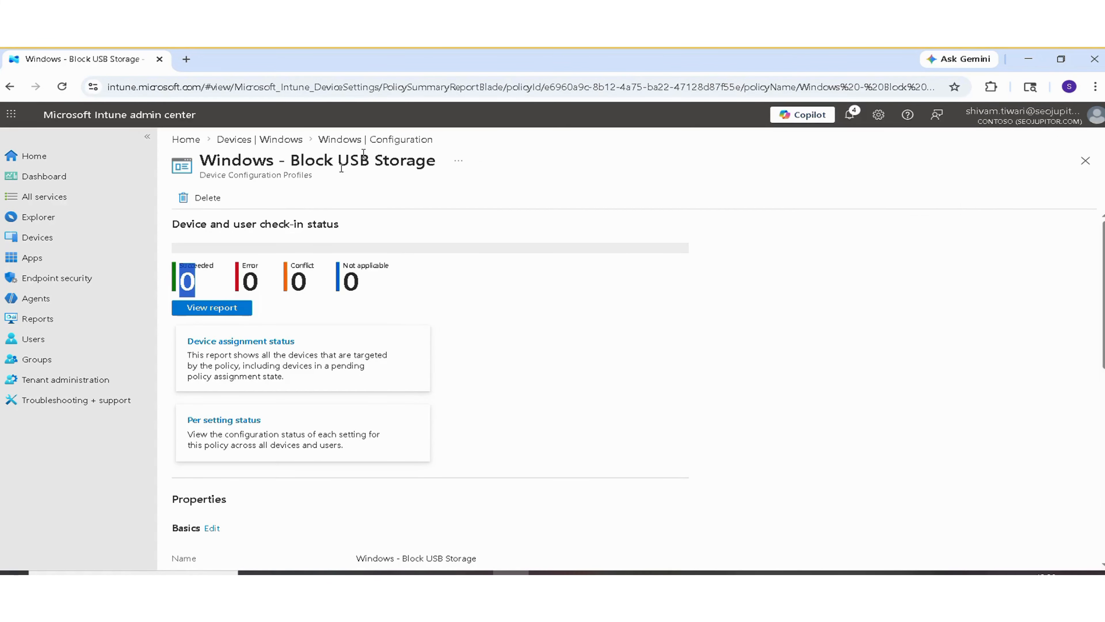
Refresh the Windows policy list, open the Windows - Block USB Storage device check-in report, and refresh it
left_click(380, 140)
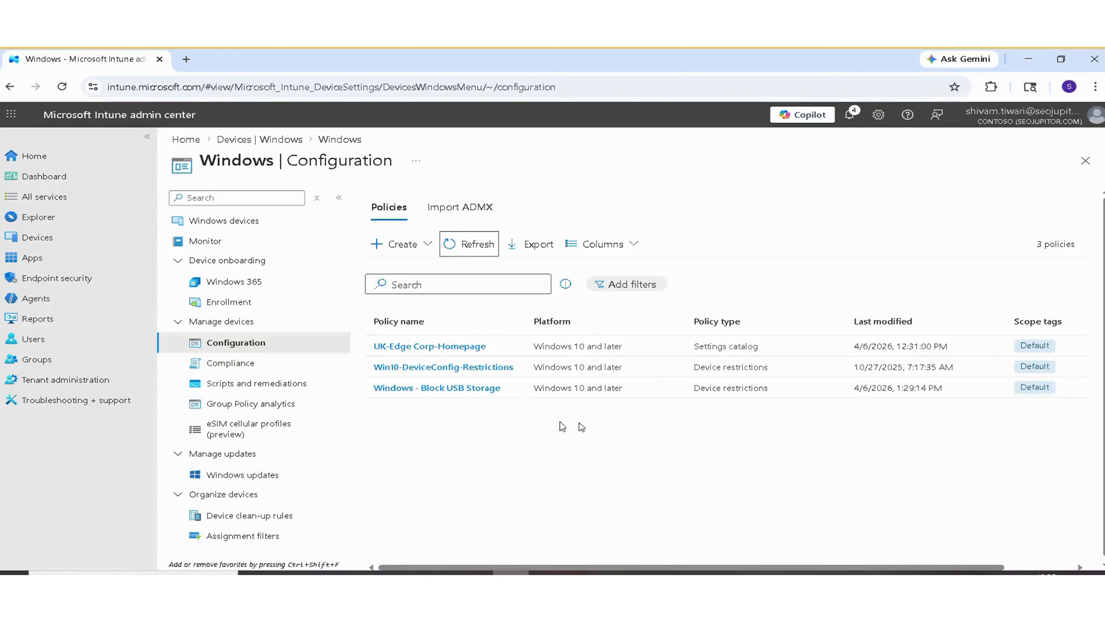
left_click(483, 249)
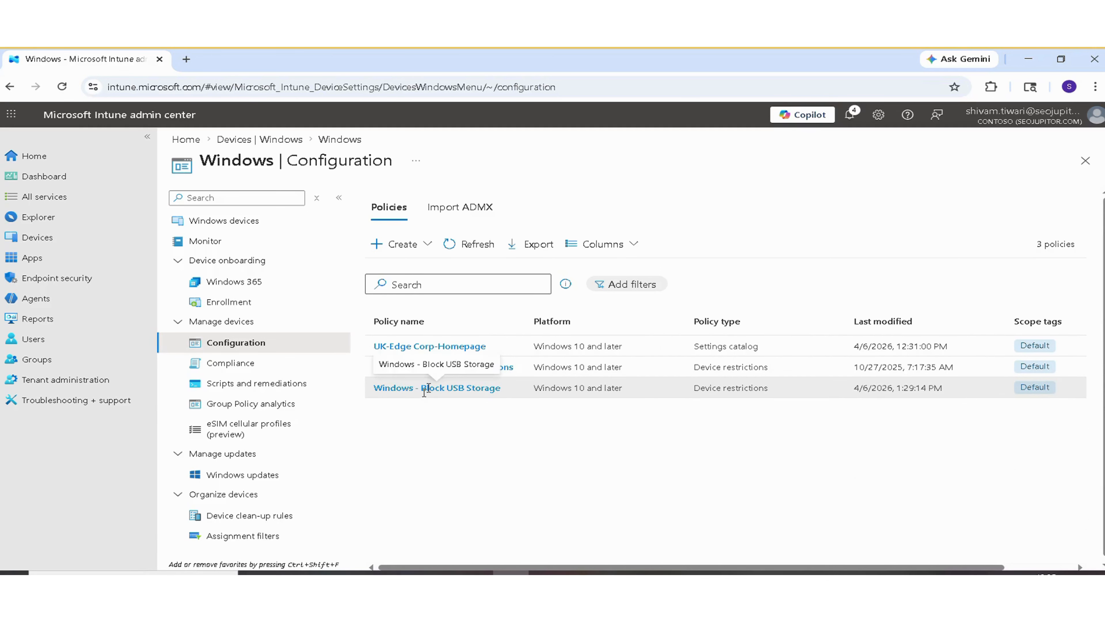
left_click(430, 388)
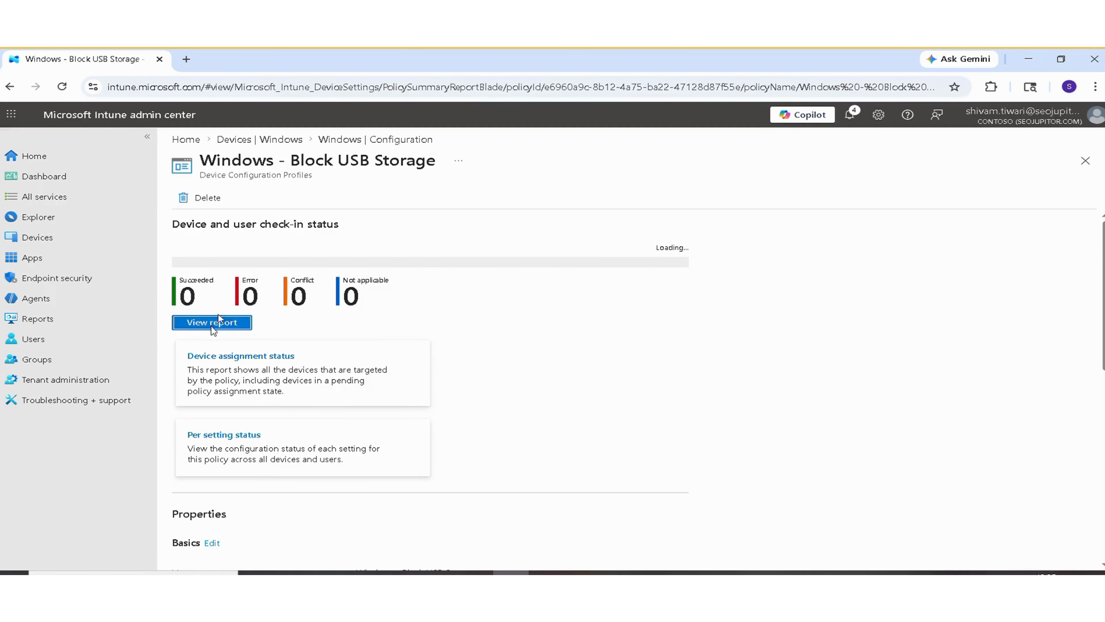
left_click(203, 313)
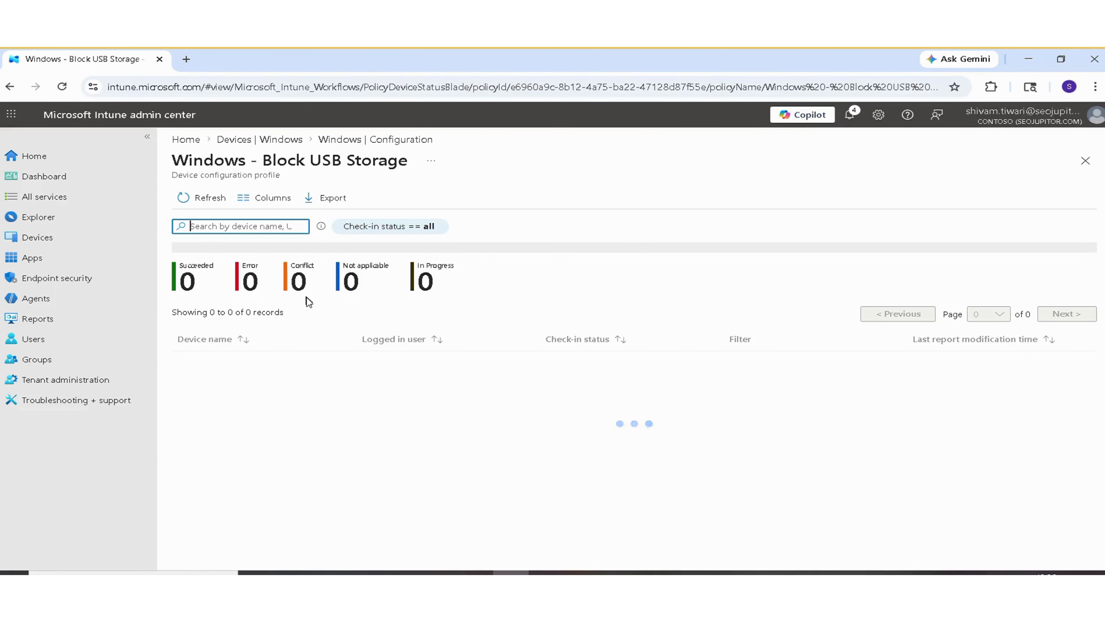
left_click(187, 202)
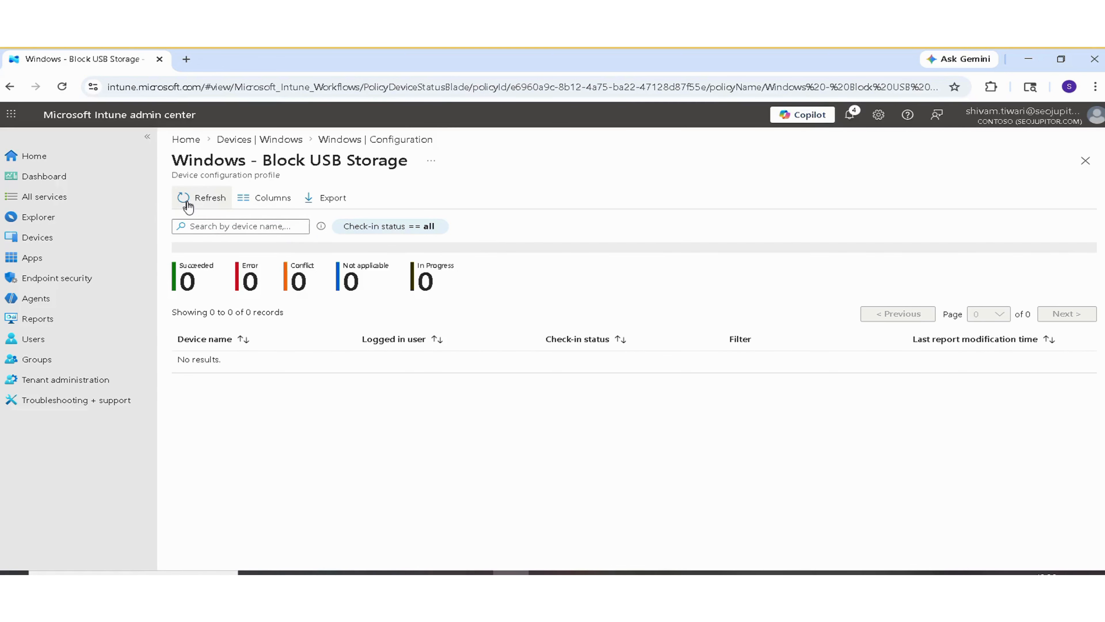
left_click(188, 203)
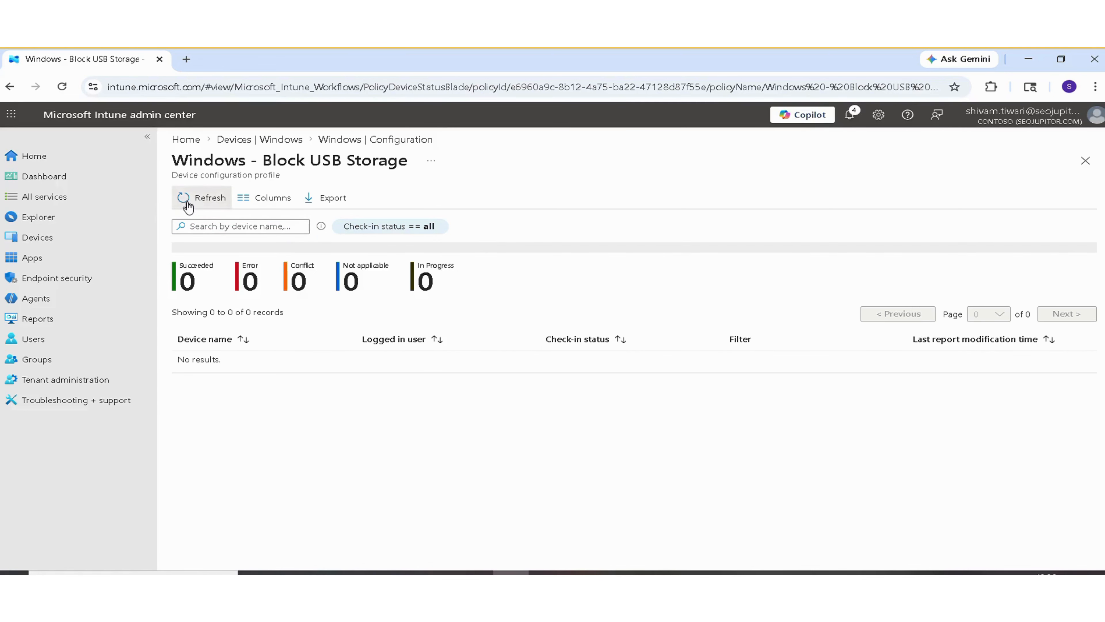
Return to the Windows - Block USB Storage profile overview and review its properties and assigned groups
left_click(387, 141)
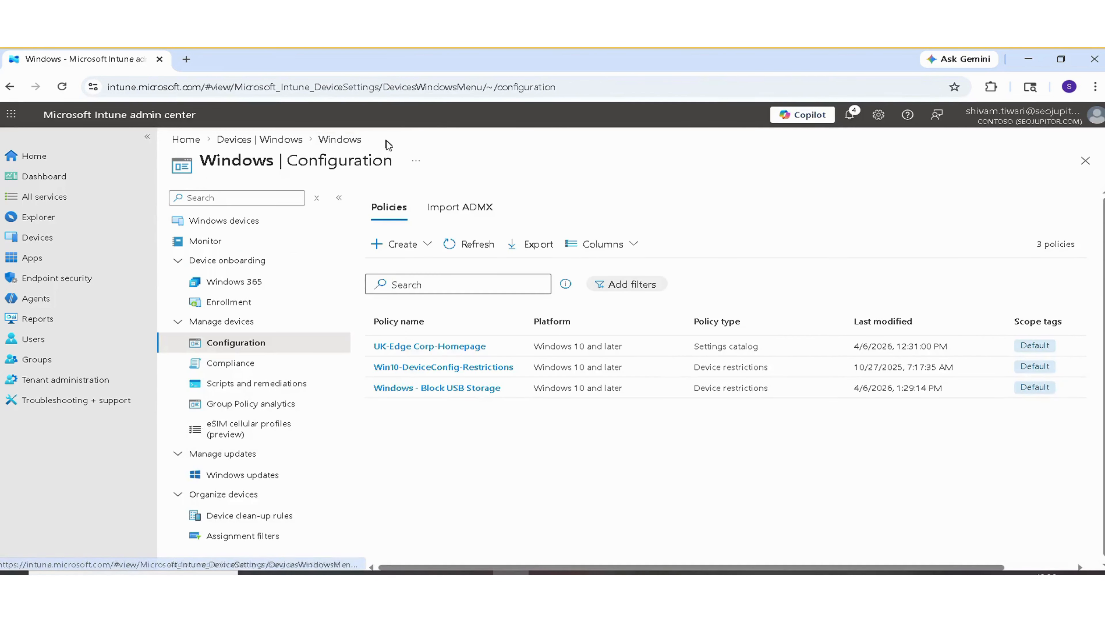
left_click(434, 388)
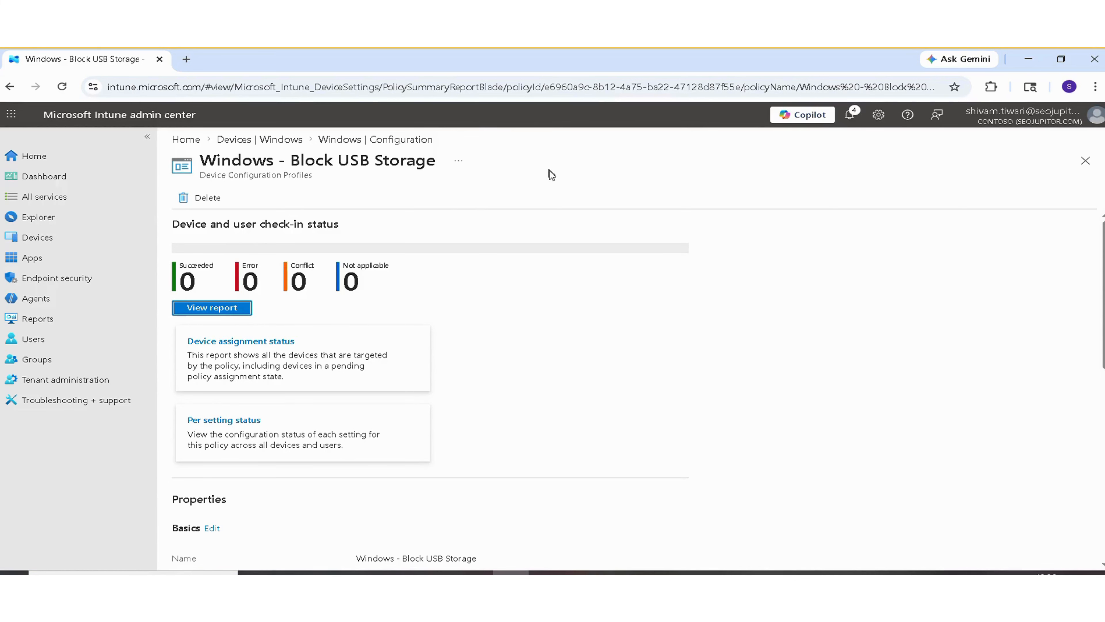
scroll(560, 240, "down", 8)
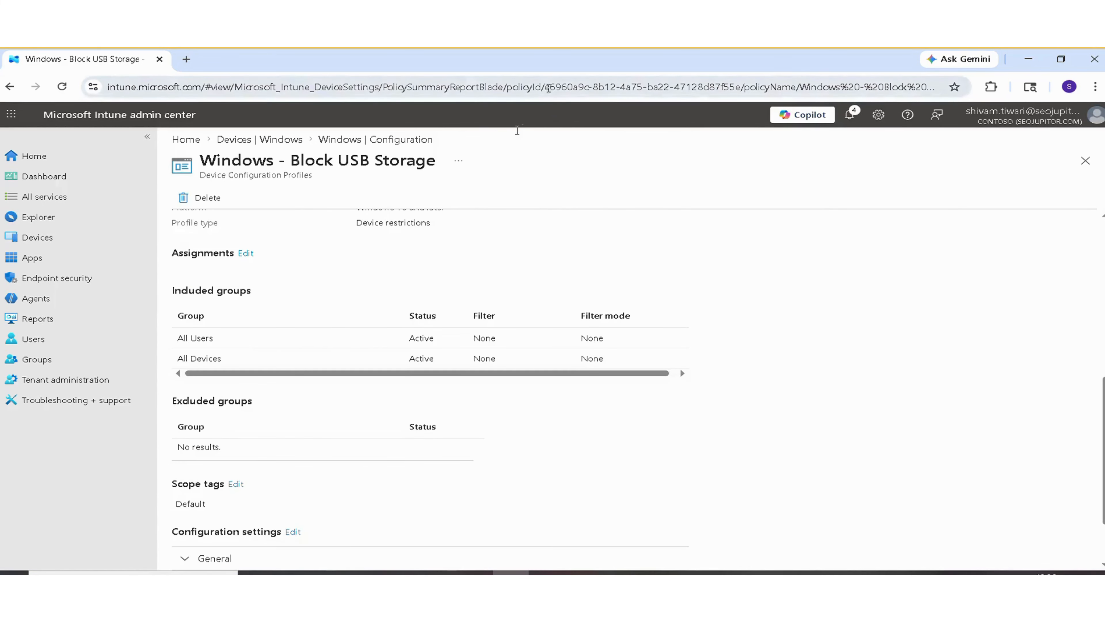